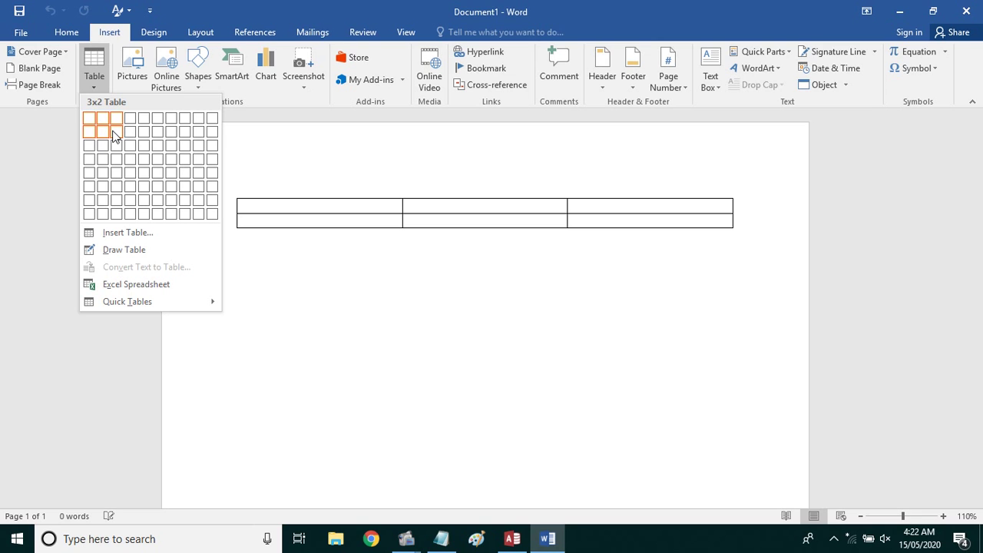
Undo the grid-inserted table and insert a 5-column, 2-row table through the Insert Table dialog
left_click(145, 133)
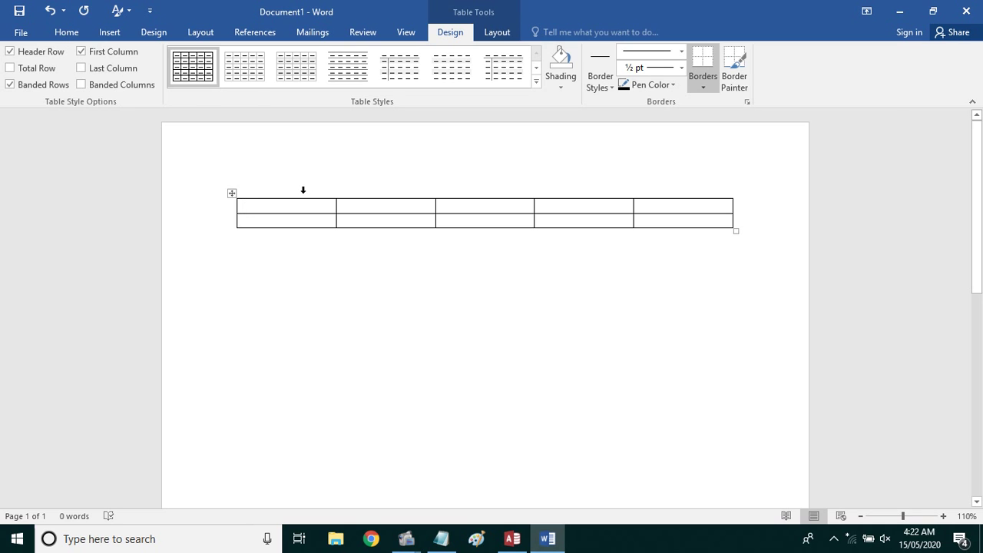
key("ctrl+z")
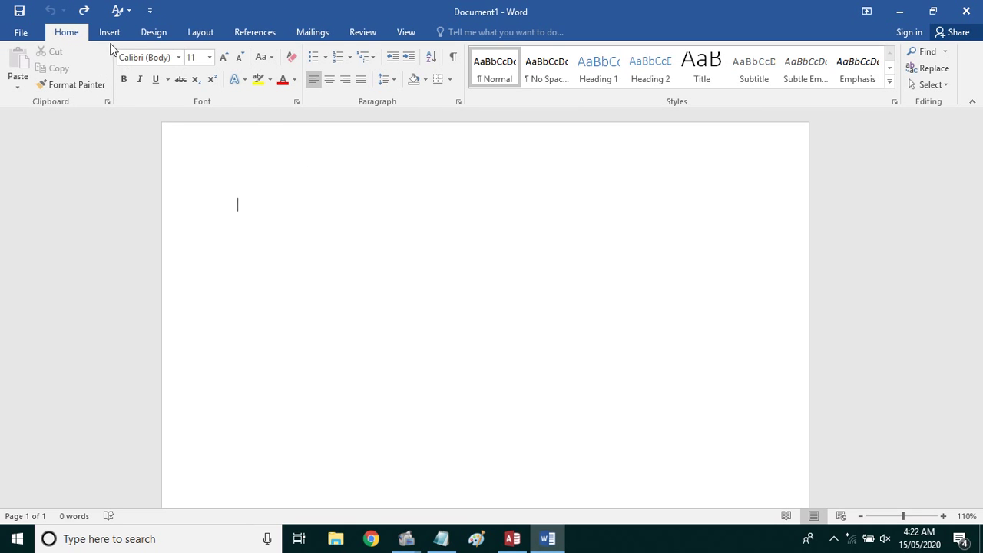
left_click(109, 32)
left_click(94, 83)
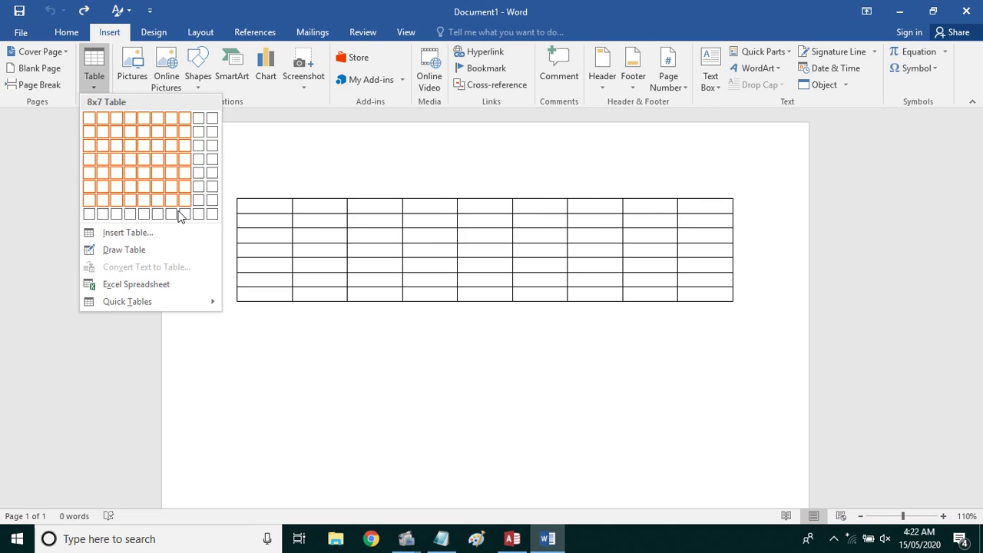
left_click(144, 235)
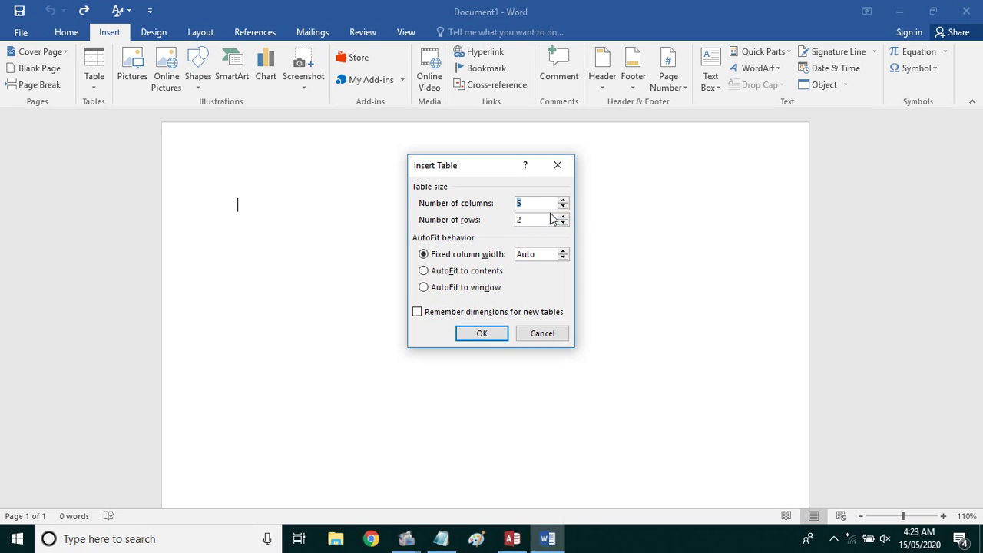
left_click(497, 341)
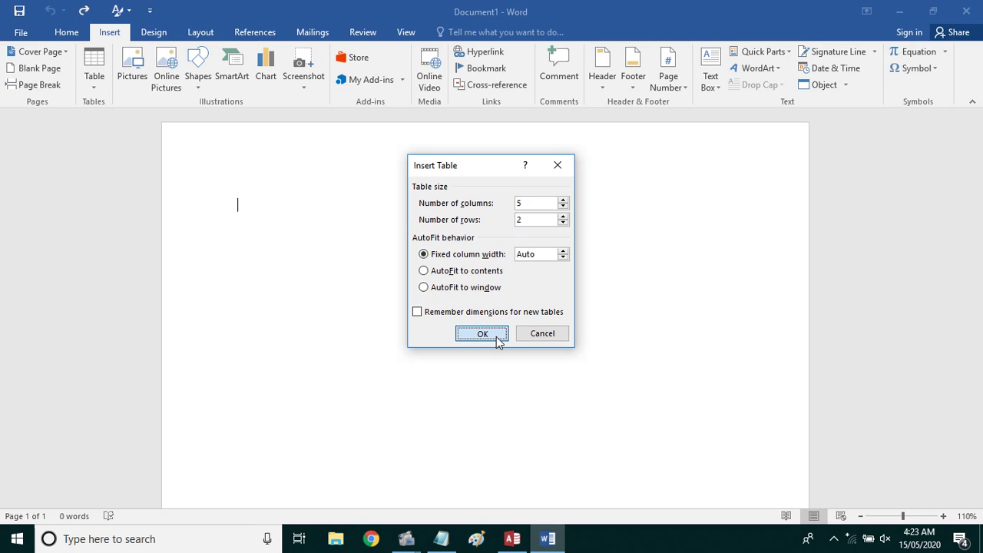
left_click(497, 341)
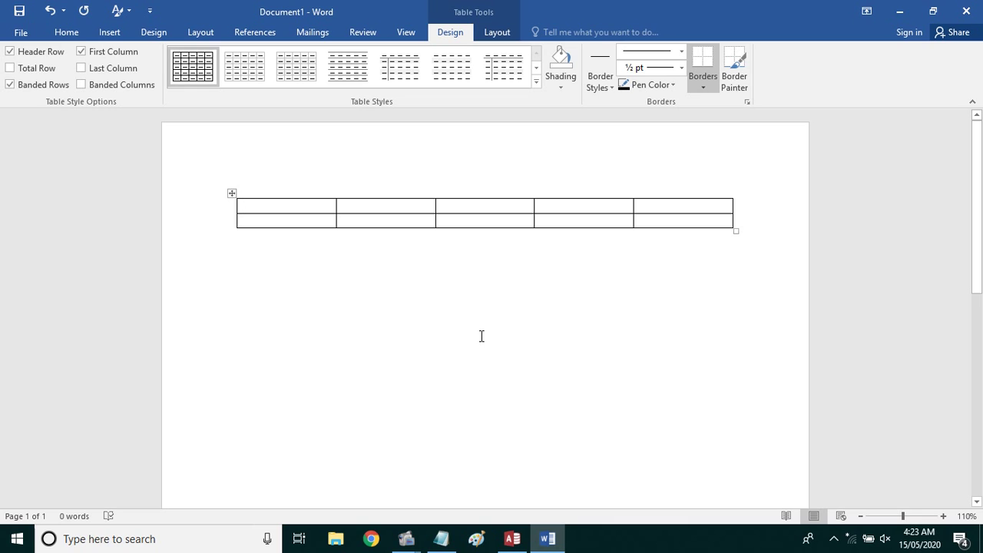
Enter the headers SNo, Name, Father Name, DOB and Address across the first row
type("SNo")
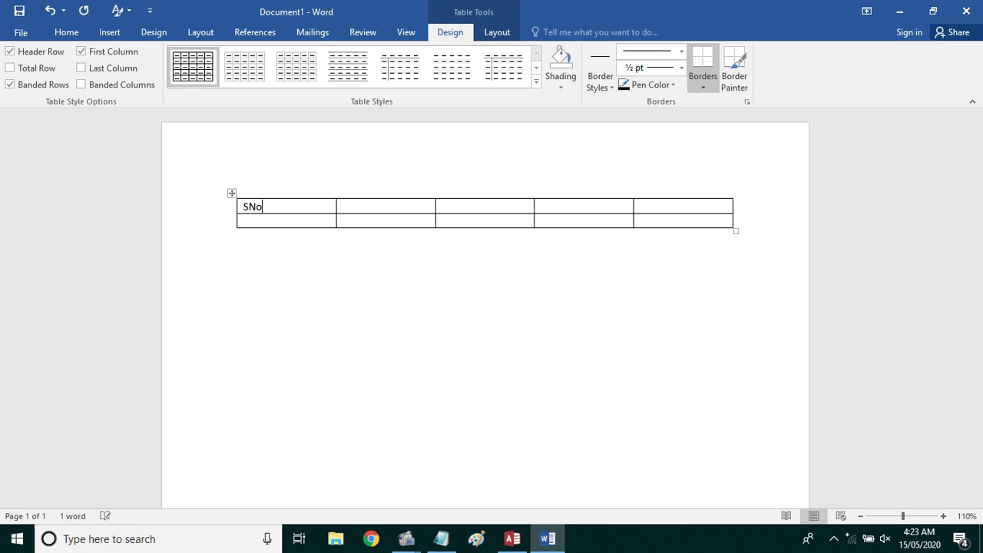
key("Tab")
type("Name")
key("Tab")
type("Father Name")
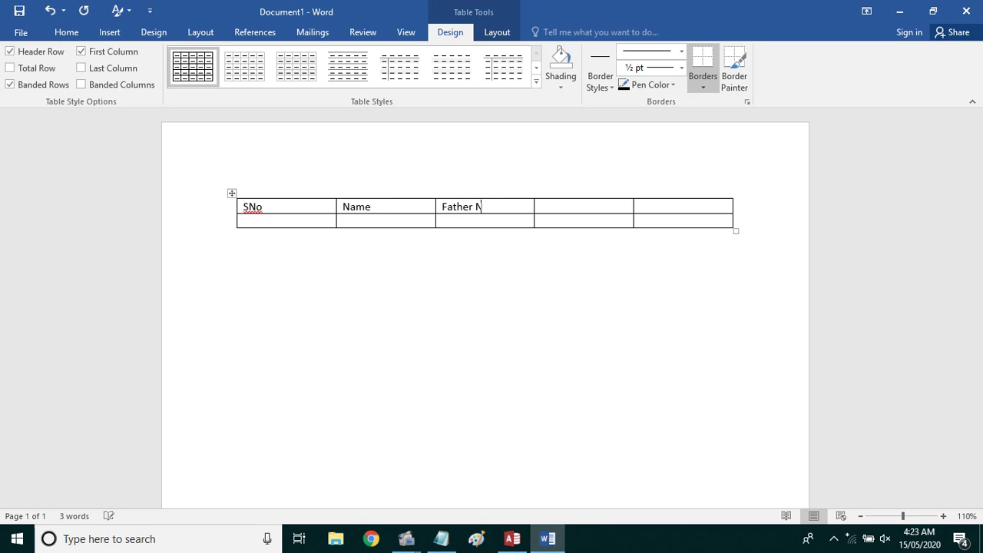
key("Tab")
type("DOB")
type("Address")
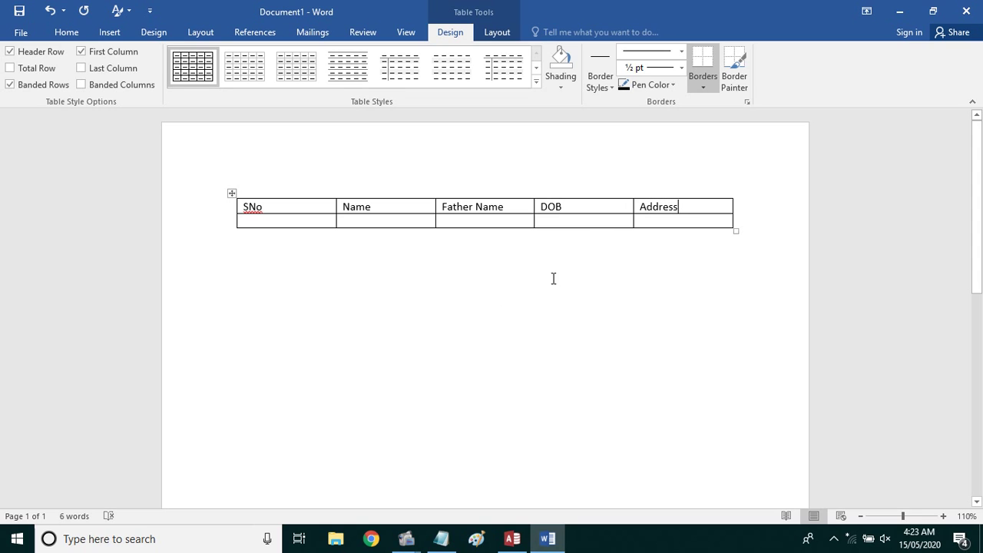
left_click(607, 241)
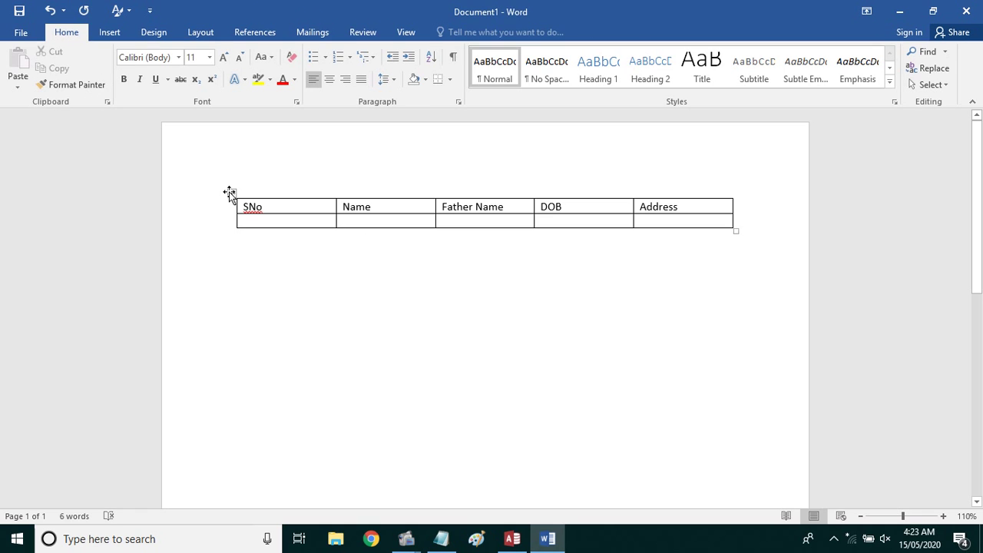
Drag column borders to narrow SNo, Name and DOB, and extend the table's right edge
left_click(311, 203)
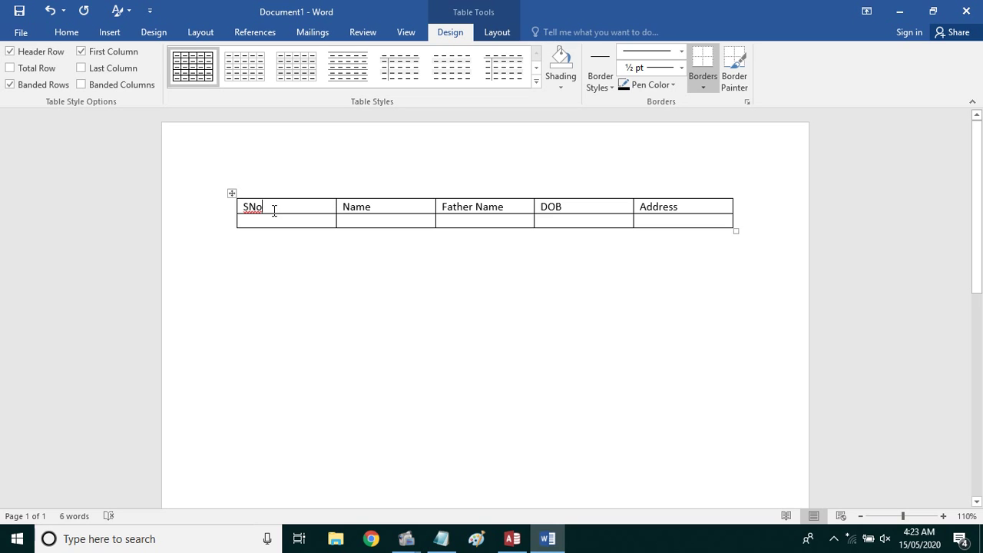
left_click_drag(335, 206, 271, 207)
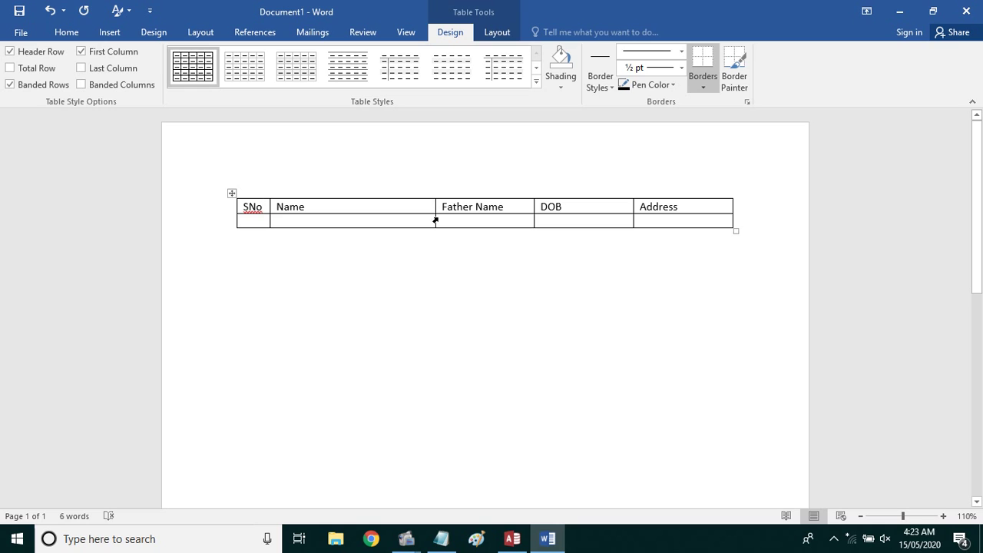
left_click_drag(435, 220, 406, 220)
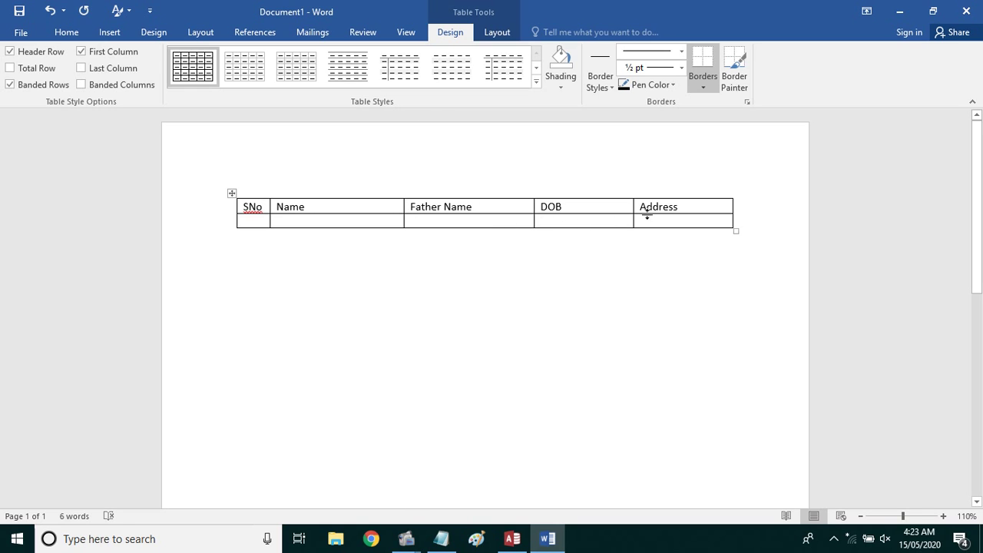
left_click_drag(634, 205, 605, 207)
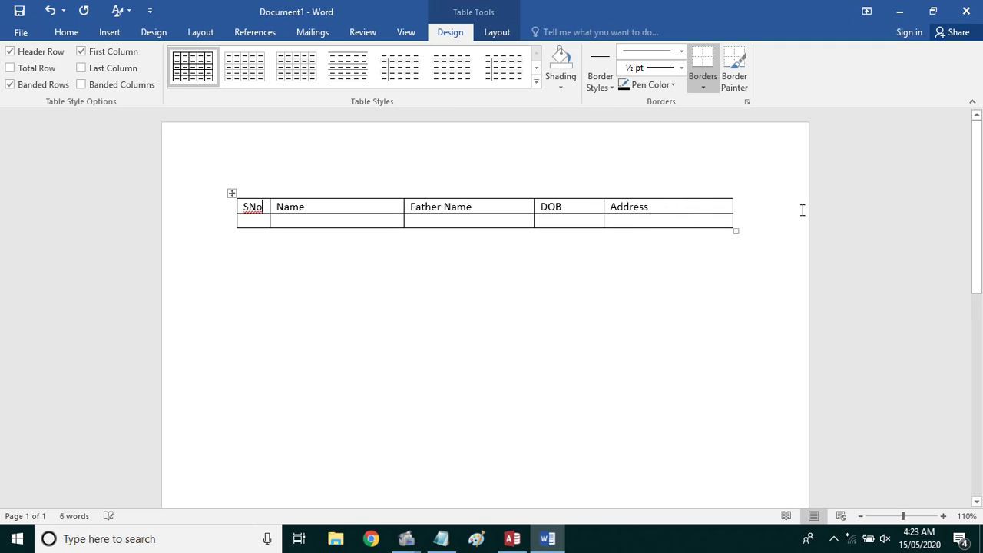
left_click_drag(732, 208, 752, 208)
left_click(660, 222)
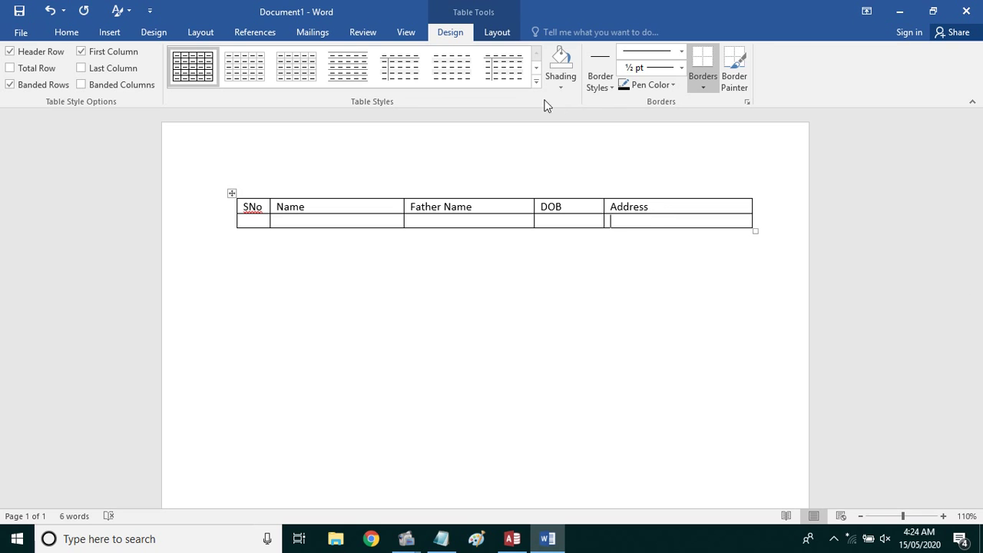
left_click(496, 32)
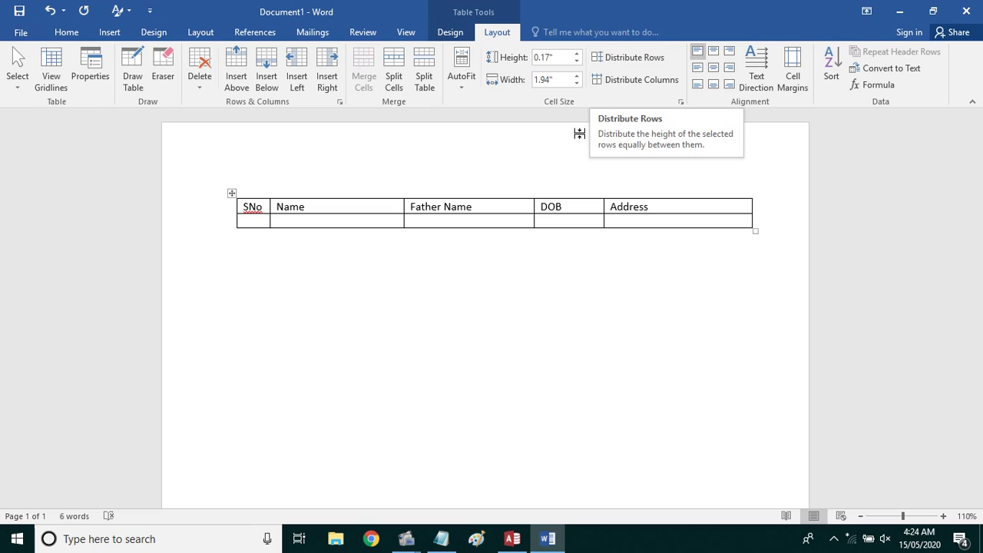
left_click(657, 222)
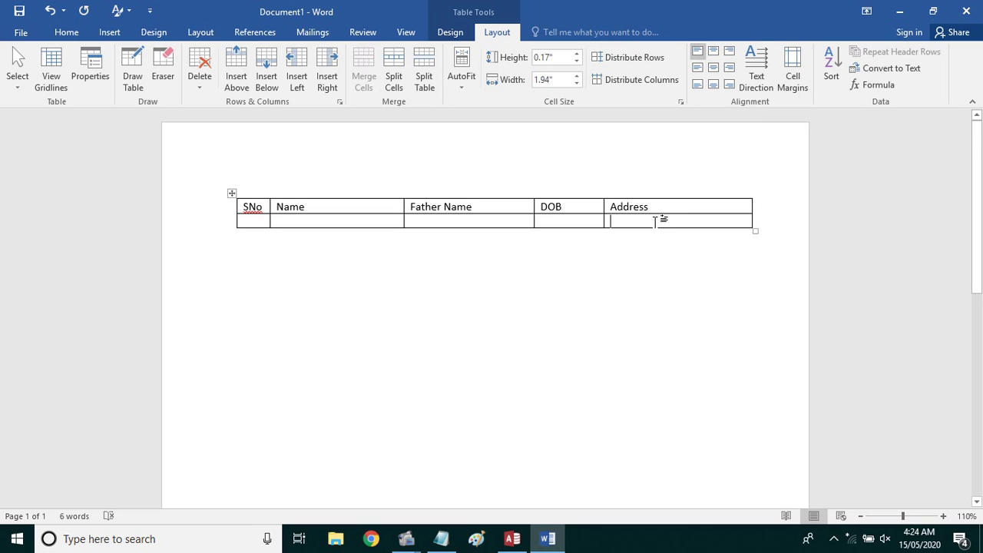
key("Tab")
key("Tab")
key("Tab")
key("Tab")
key("Tab")
key("Tab")
key("Tab")
key("Tab")
key("Tab")
key("Tab")
key("Tab")
key("Tab")
key("Tab")
key("Tab")
key("Tab")
key("Tab")
key("Tab")
key("Tab")
key("Tab")
key("Tab")
key("Tab")
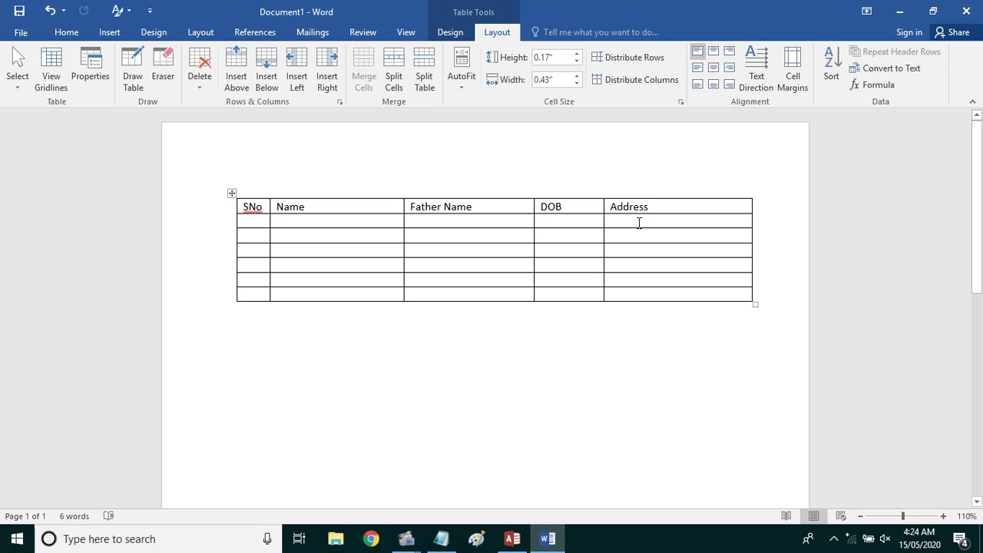
key("ctrl+z")
key("ctrl+z")
key("ctrl+z")
key("ctrl+z")
key("ctrl+z")
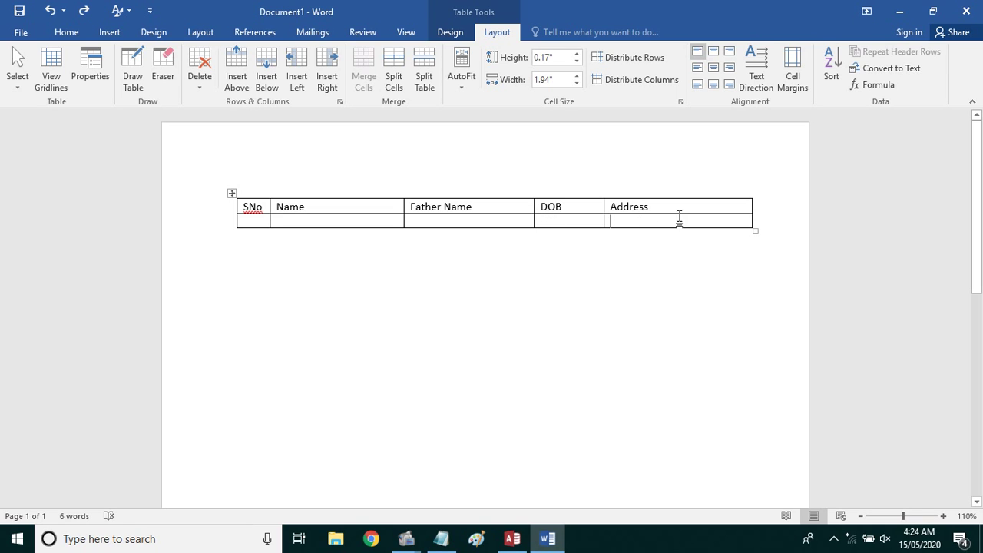
left_click_drag(680, 205, 683, 221)
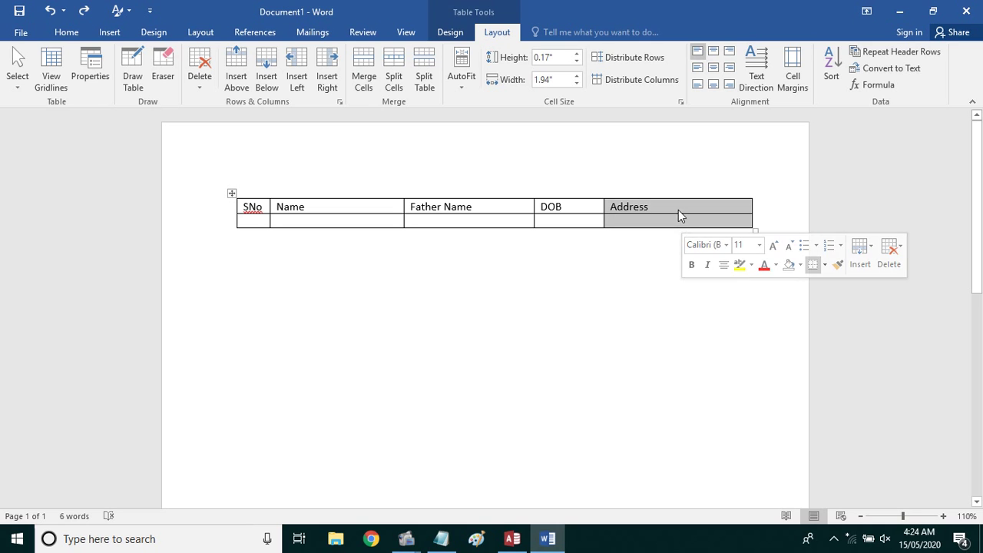
left_click(678, 209)
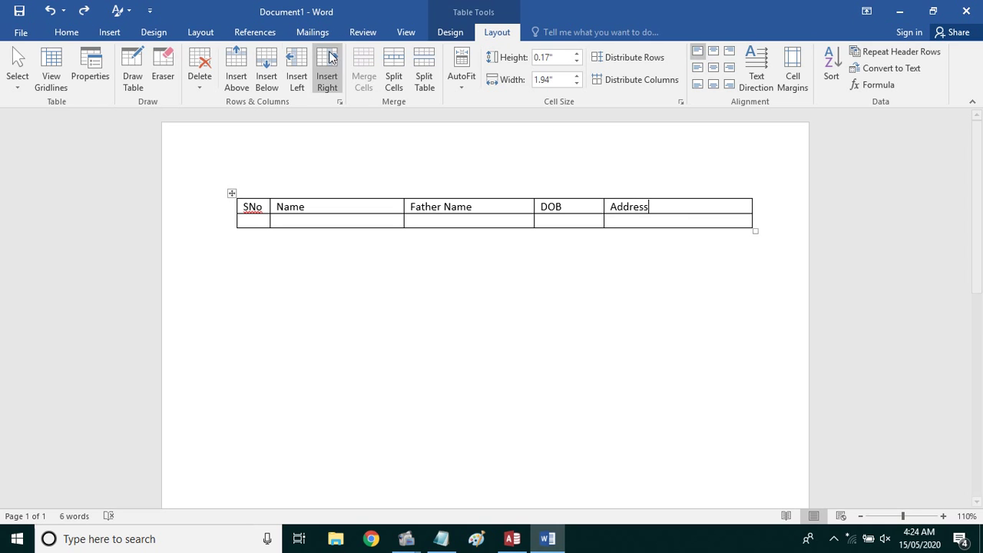
left_click(93, 39)
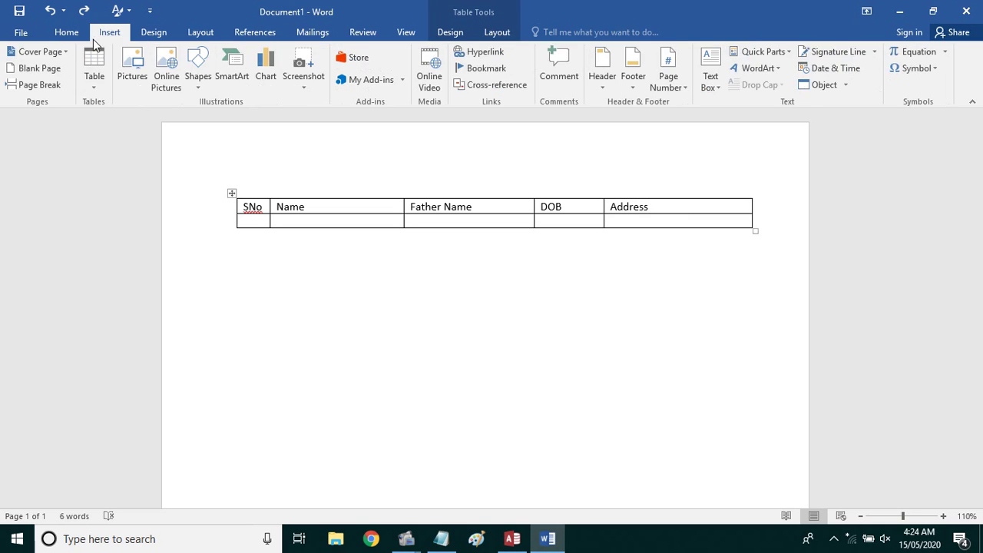
left_click(89, 80)
left_click(127, 233)
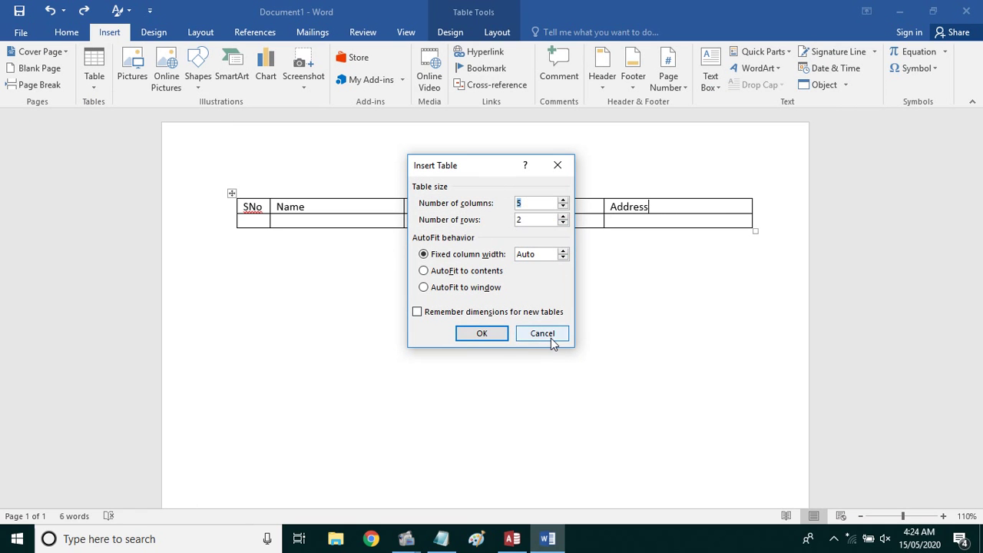
left_click(550, 335)
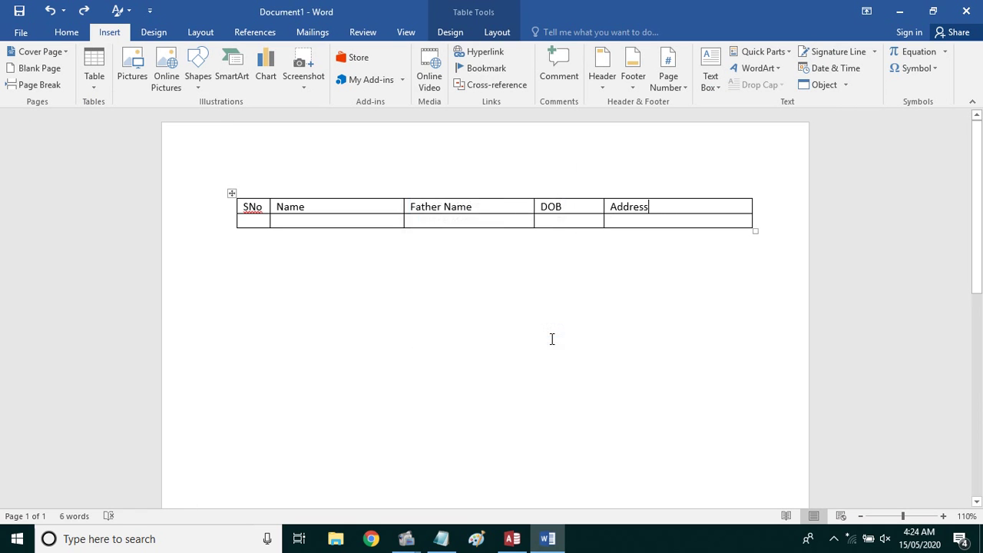
left_click(677, 220)
Enter serial 1, the student's name and father's name in the second row
left_click(254, 222)
key("Tab")
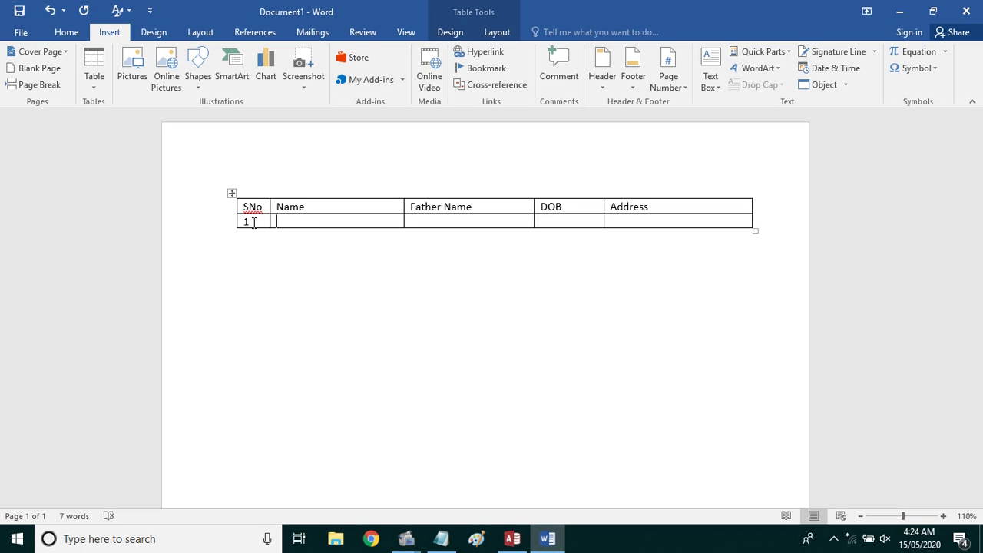
key("Tab")
key("Tab")
Fix the mistyped SNo cell, enter DOB 12-12-15 and the address, then add a new row
left_click(254, 222)
type("12-12")
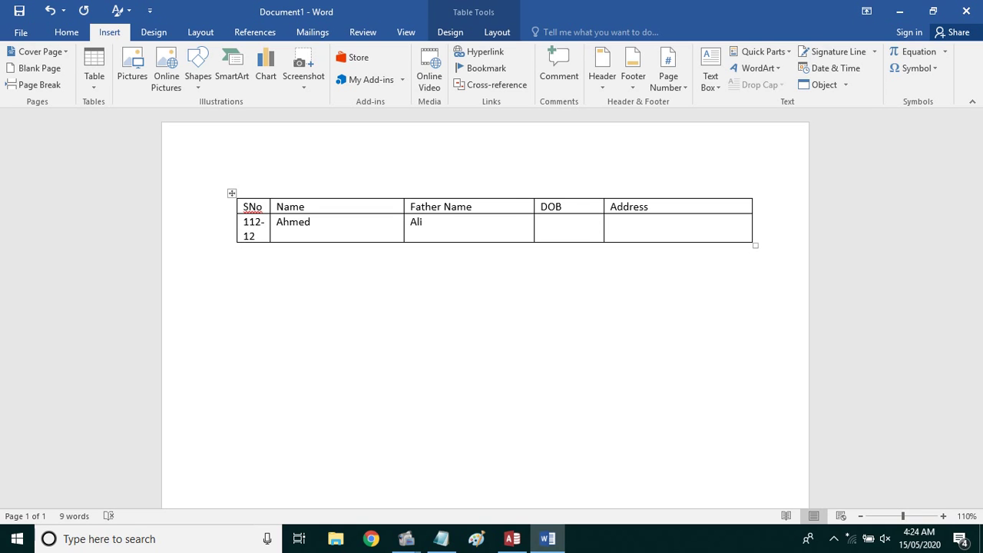
type("20")
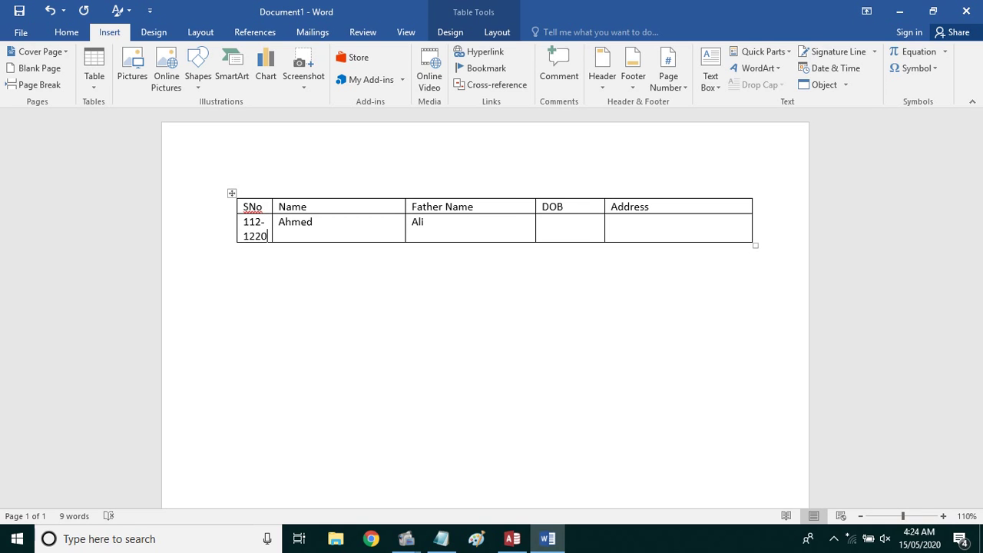
key("BackSpace")
key("BackSpace")
key("BackSpace")
key("BackSpace")
key("BackSpace")
key("BackSpace")
key("BackSpace")
key("Tab")
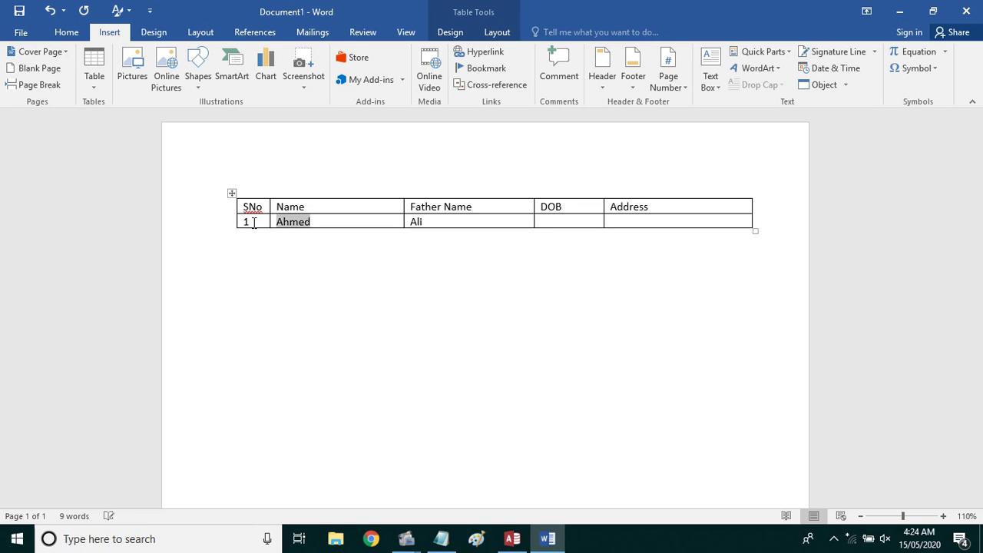
key("Tab")
key("Tab")
type("12")
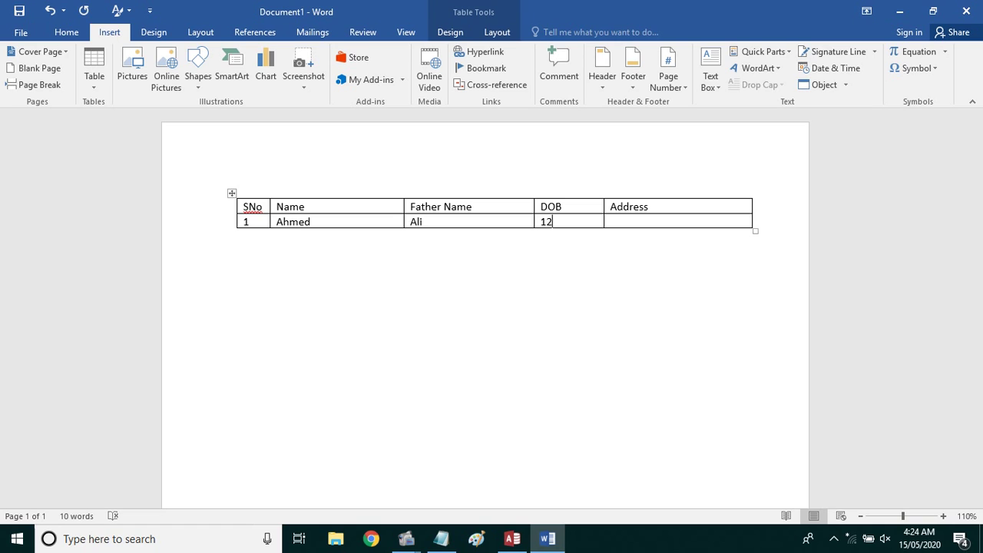
type("-12")
type("-1")
type("5")
type("Islamabad")
type(" Pakistan")
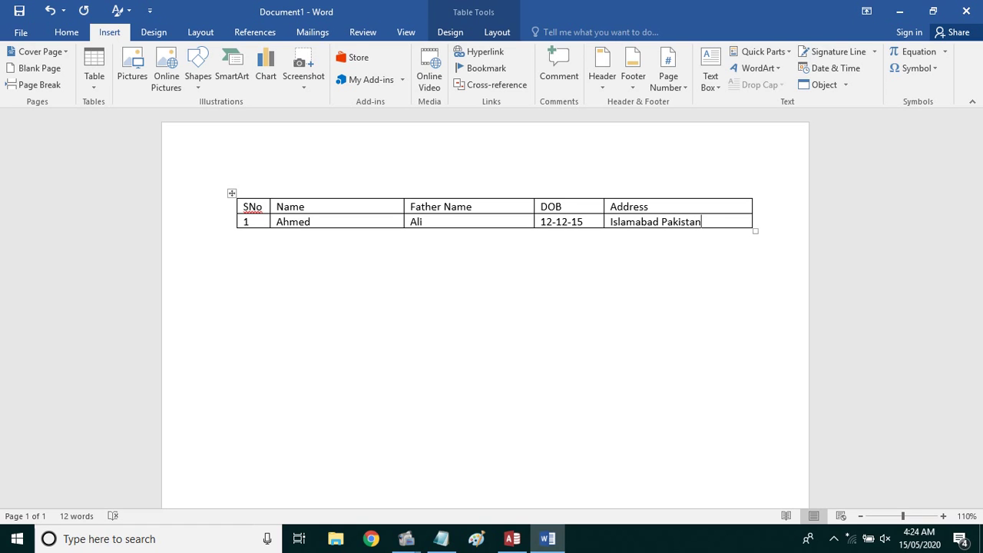
key("Tab")
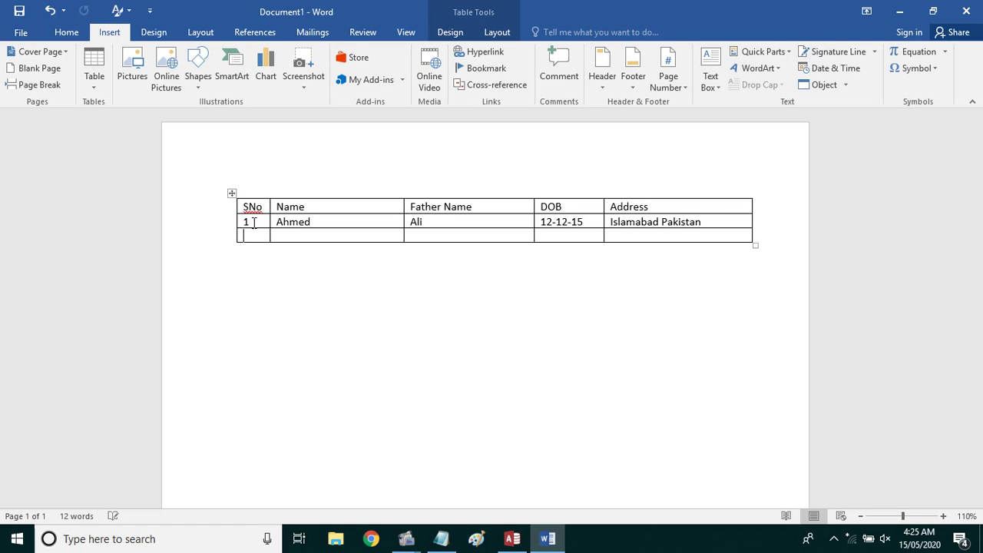
Append more rows and number their SNo cells 3, 4, 5 and 6
key("Tab")
key("Tab")
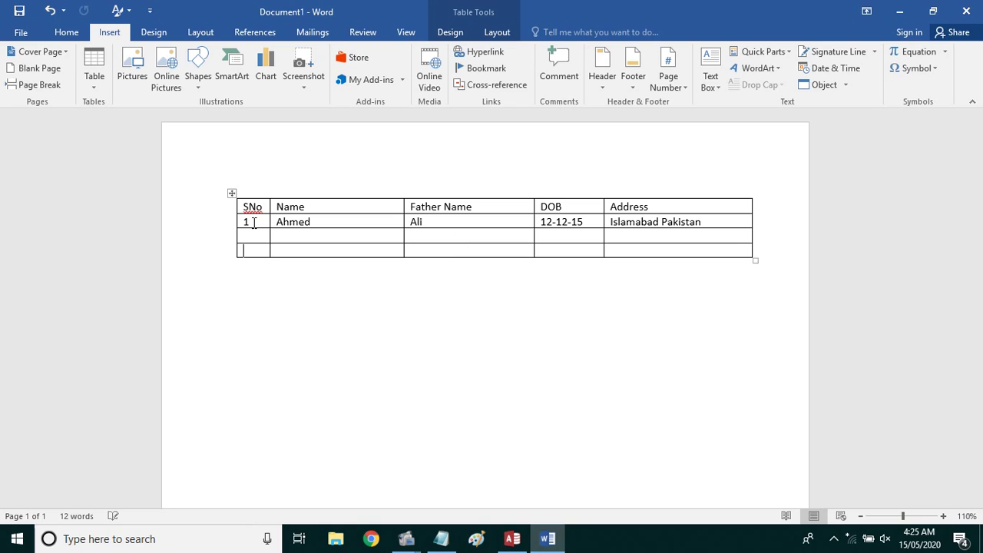
key("Tab")
key("Tab")
key("Tab")
key("Tab")
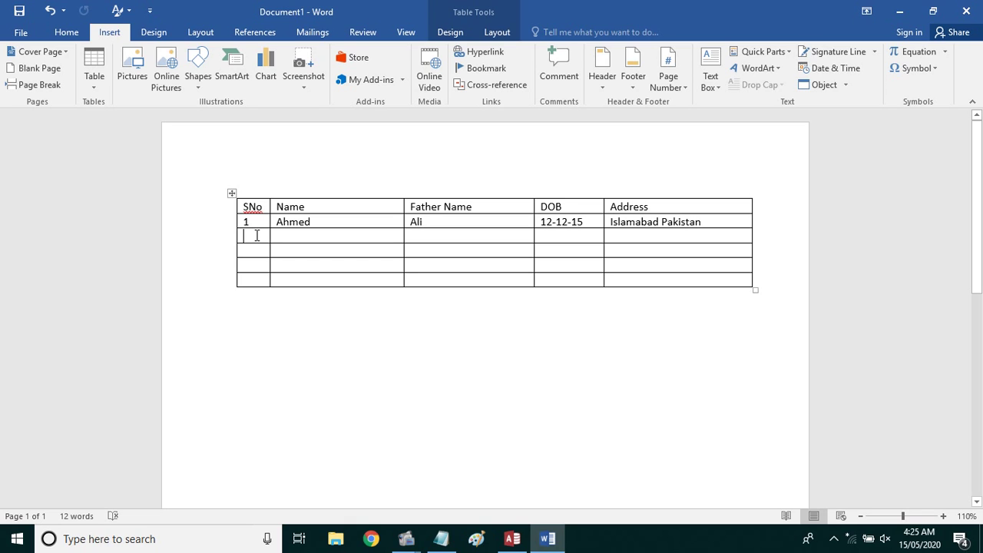
type("3")
type("4")
left_click(261, 262)
type("5")
left_click(264, 280)
type("6")
Insert a row above row 3 and give it serial number 2
right_click(278, 239)
mouse_move(372, 382)
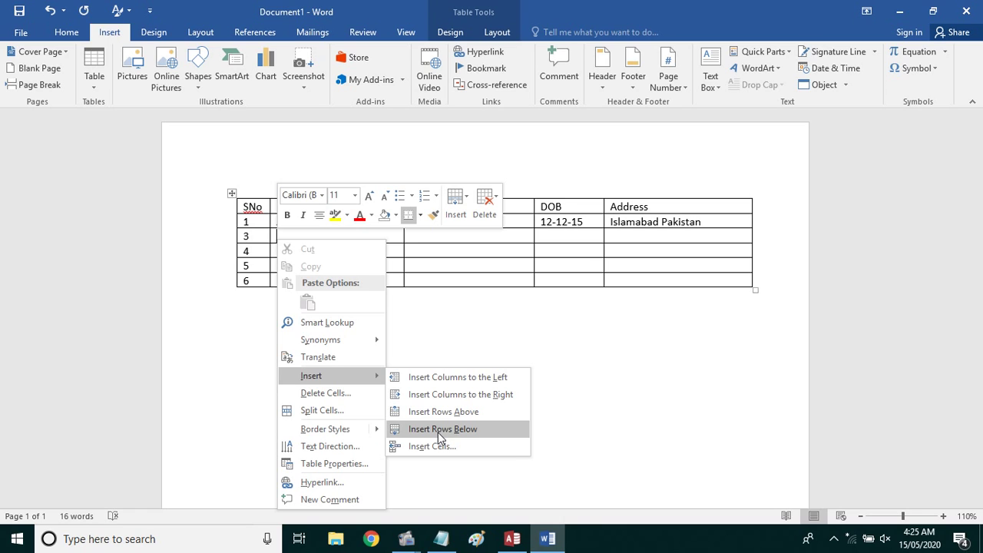
left_click(442, 412)
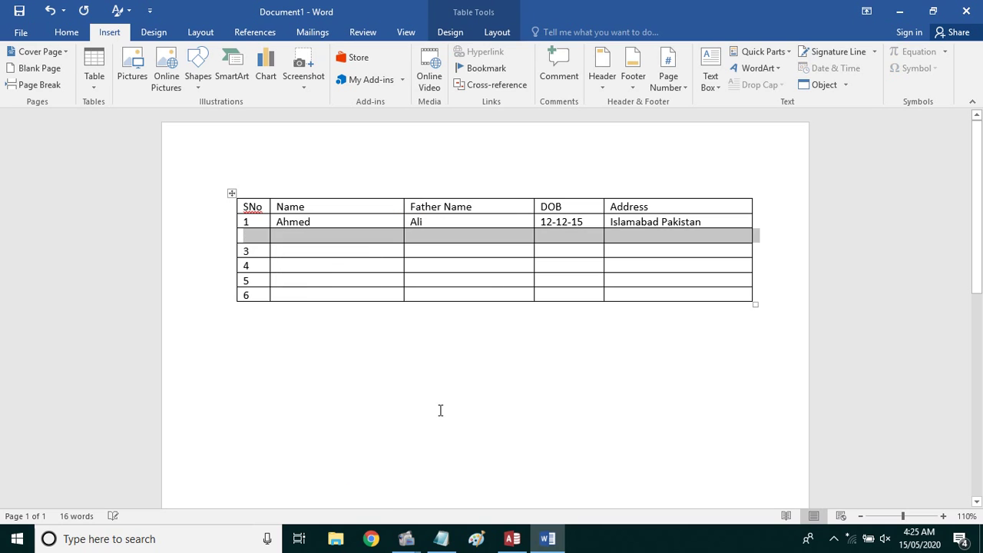
left_click(285, 239)
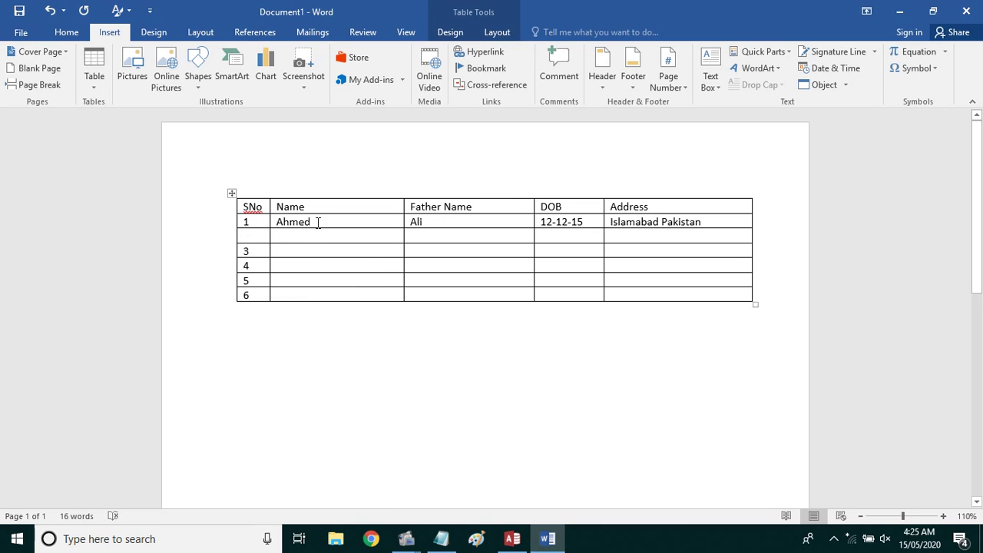
left_click(249, 236)
type("2")
Narrow Name, Father Name and DOB columns, discarding a drawn line, and pull the table's right edge in
left_click_drag(400, 207, 371, 207)
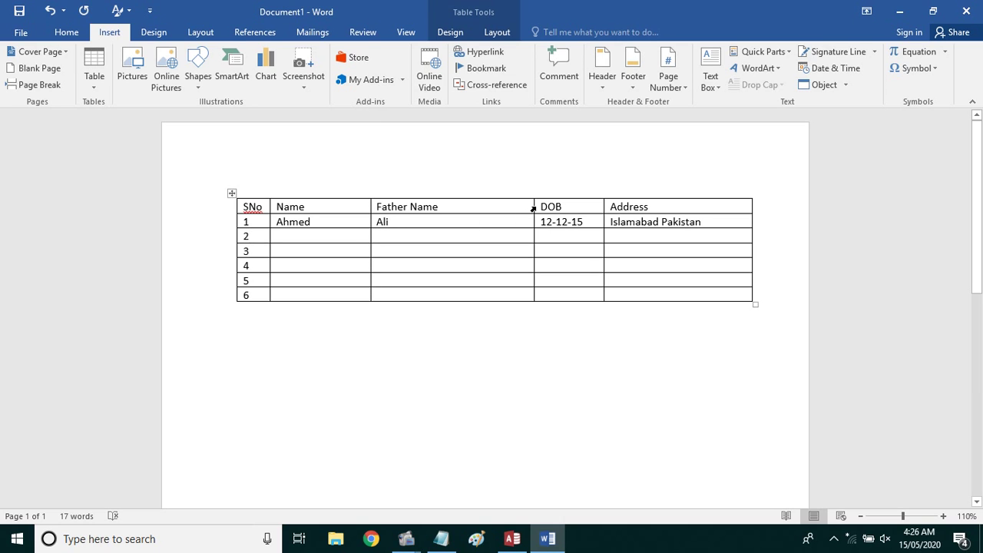
left_click_drag(533, 206, 461, 208)
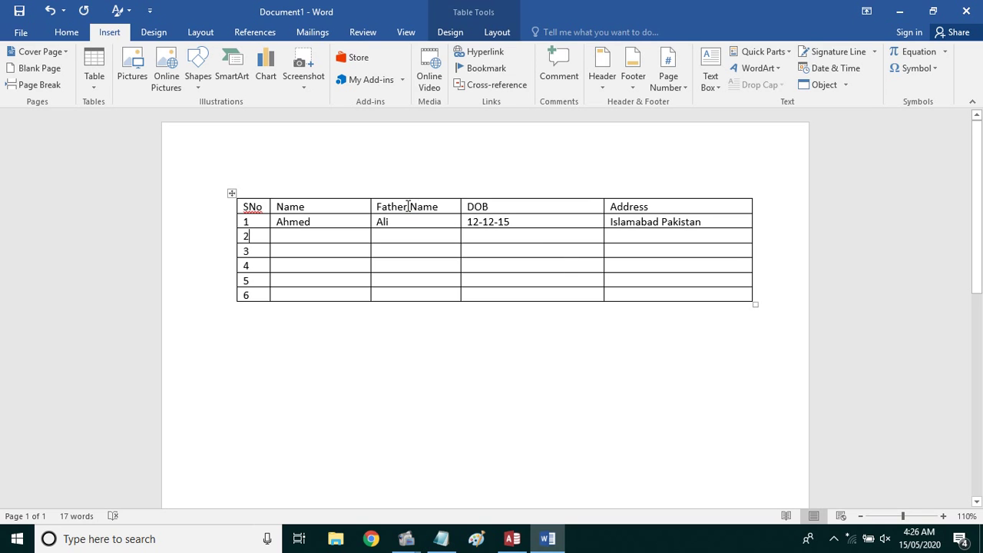
left_click(95, 81)
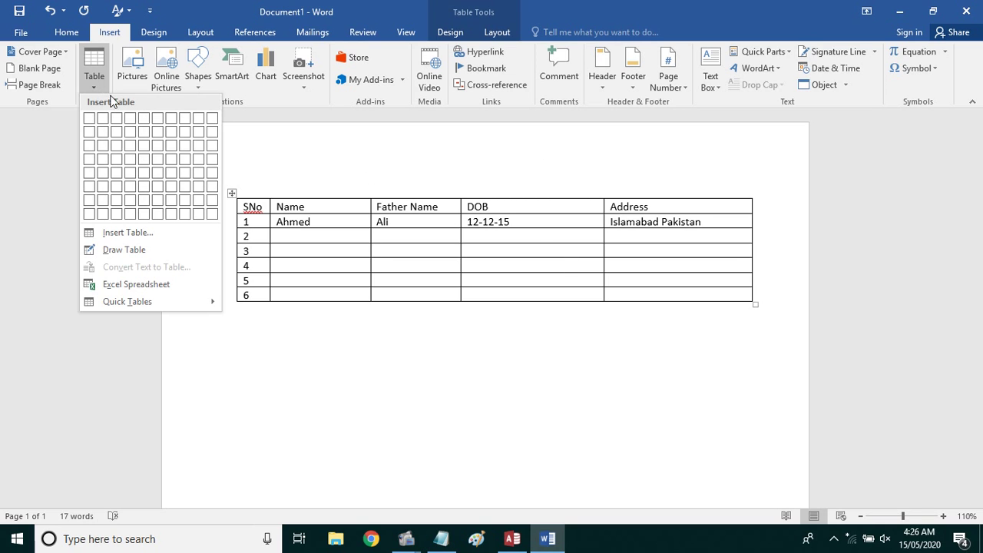
left_click(144, 250)
left_click_drag(539, 192, 536, 302)
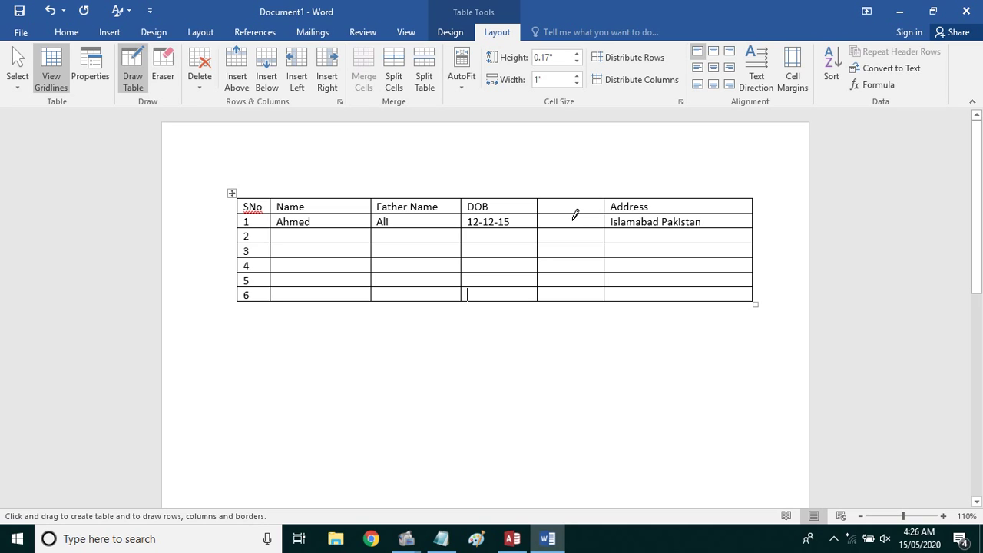
key("ctrl+z")
key("Escape")
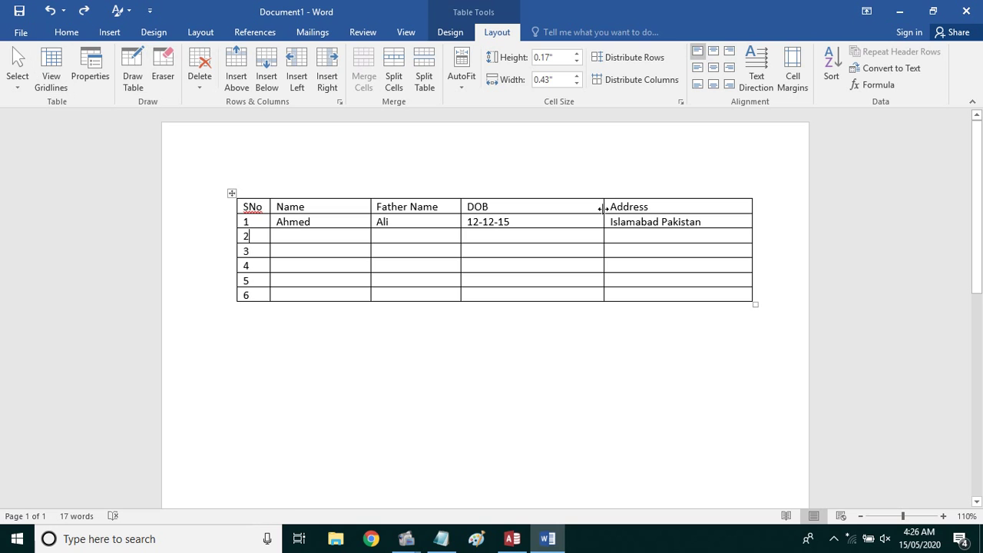
left_click_drag(603, 205, 552, 210)
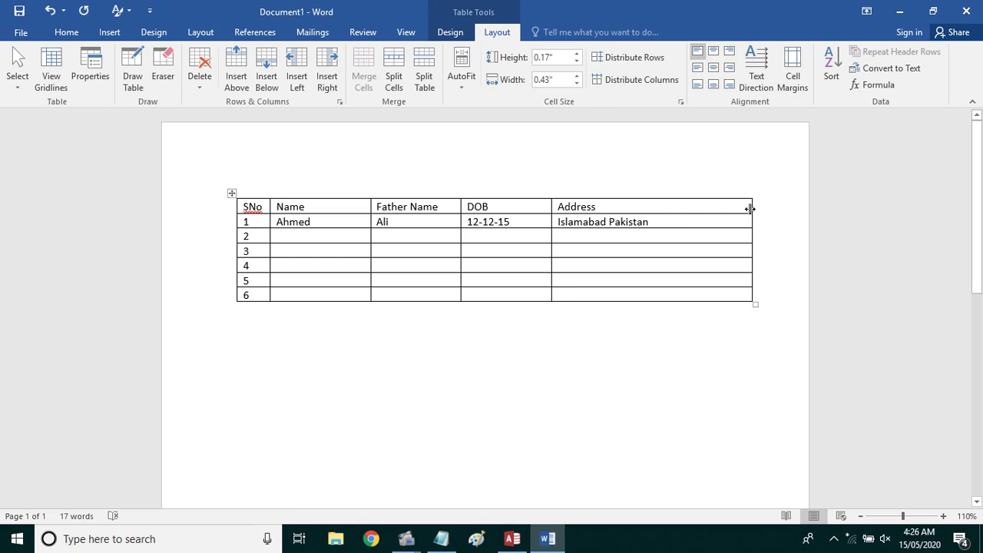
left_click_drag(752, 209, 671, 210)
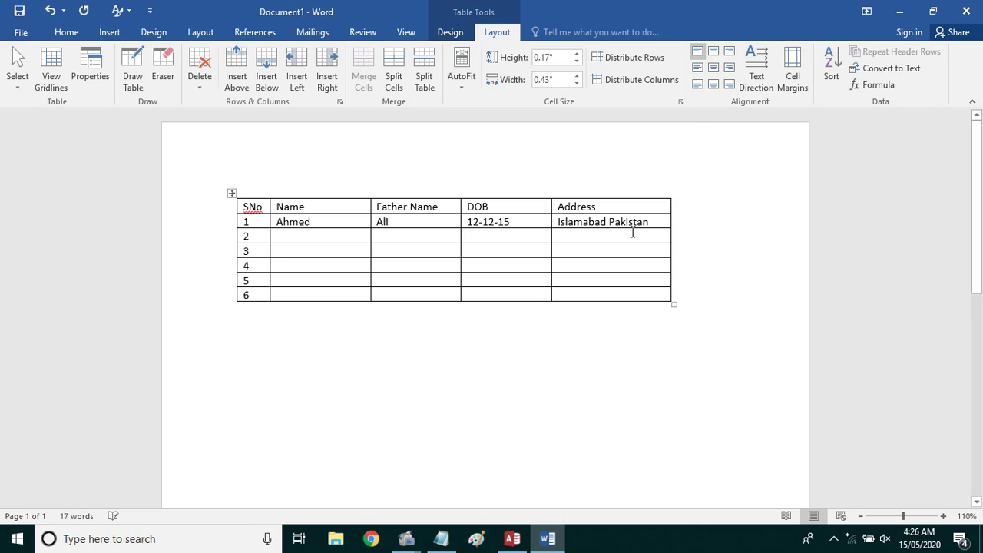
left_click(528, 223)
Insert a blank column to the right of the DOB column
right_click(524, 219)
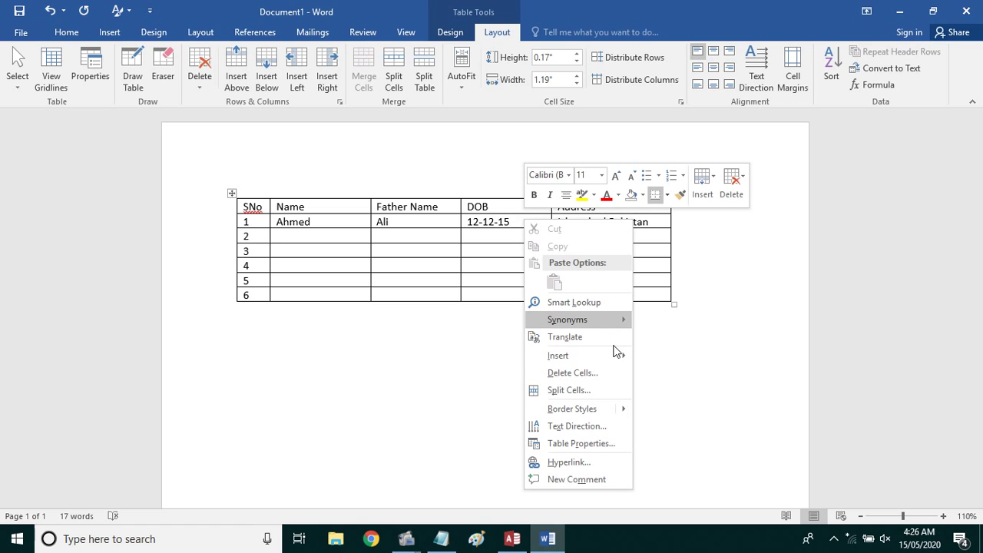
mouse_move(607, 357)
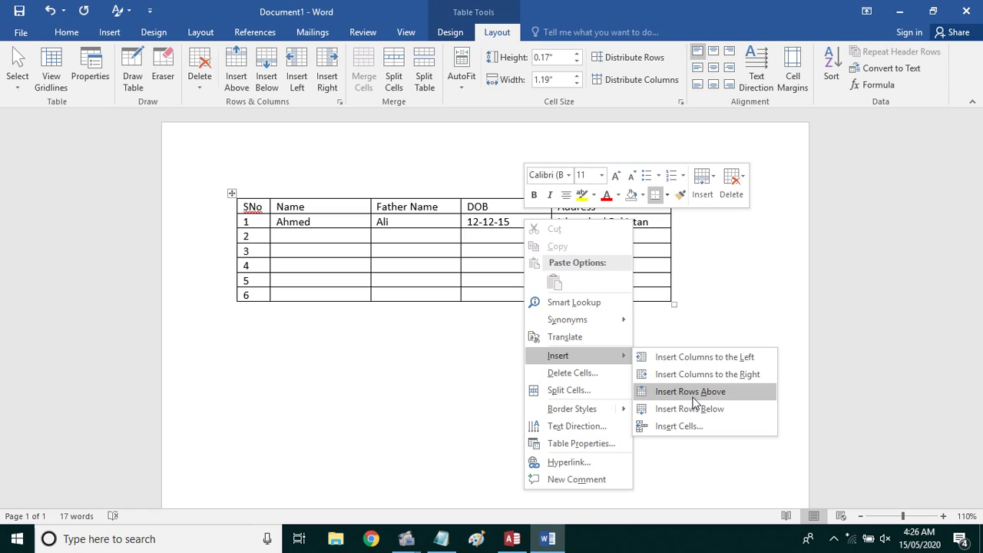
left_click(680, 374)
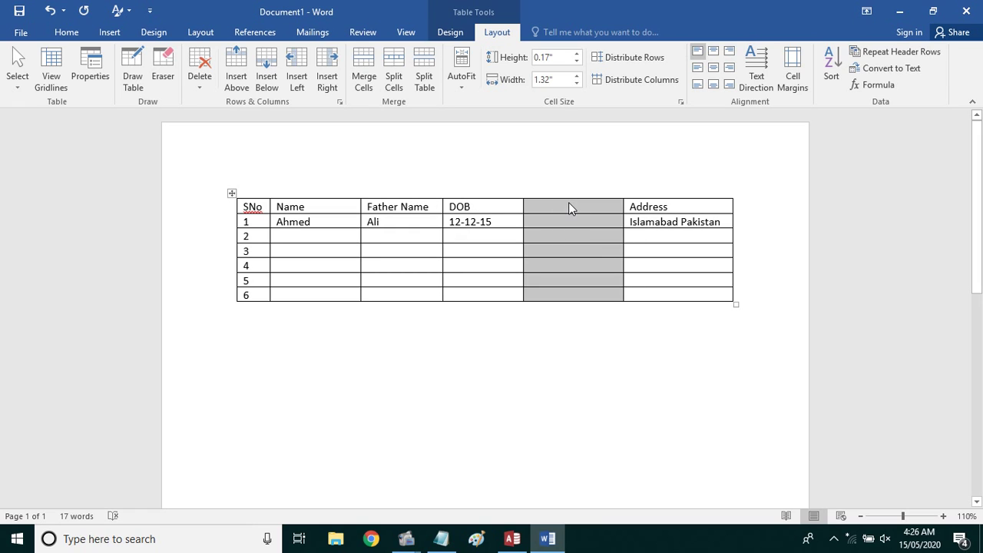
left_click(569, 205)
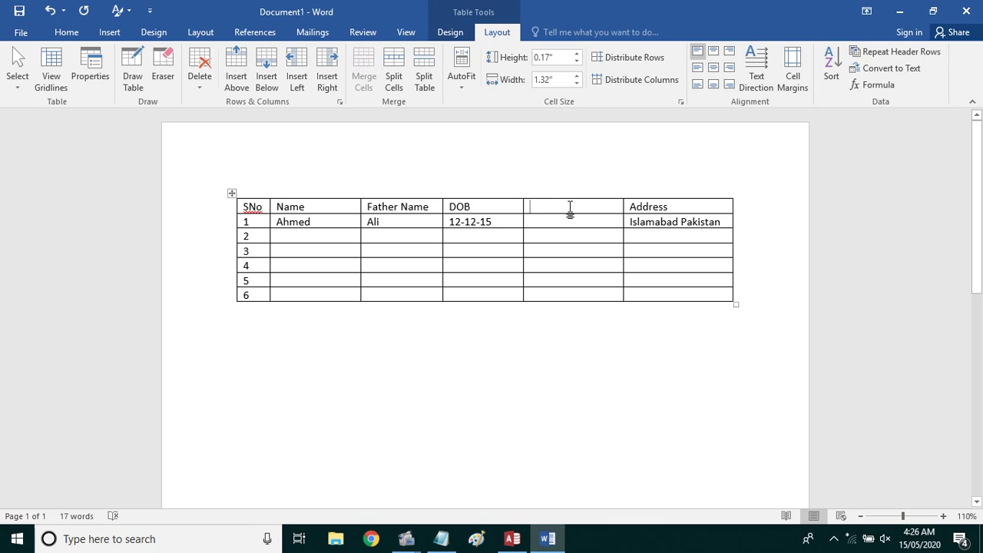
Label the new column's header CNIC, correcting a typo
type("XN")
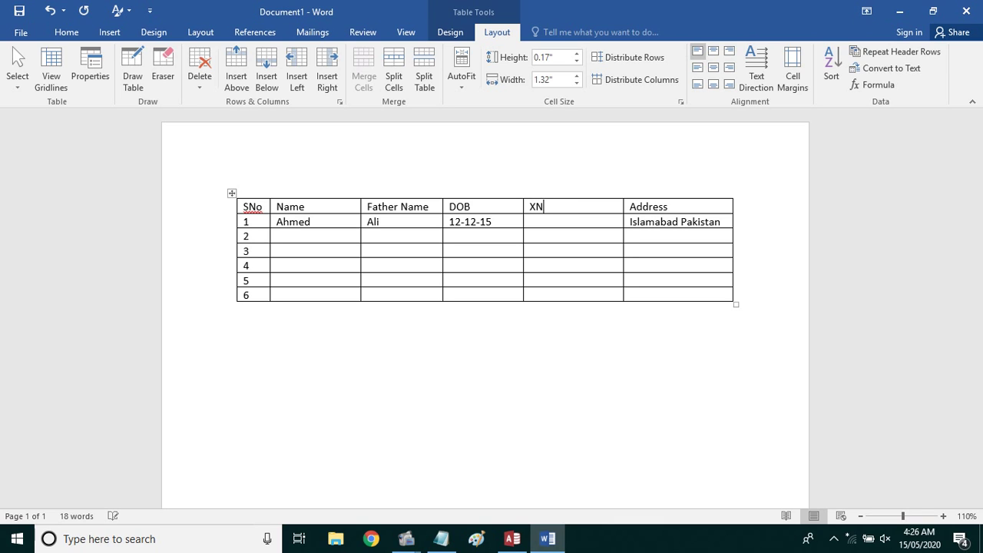
key("BackSpace")
key("BackSpace")
type("CNIC")
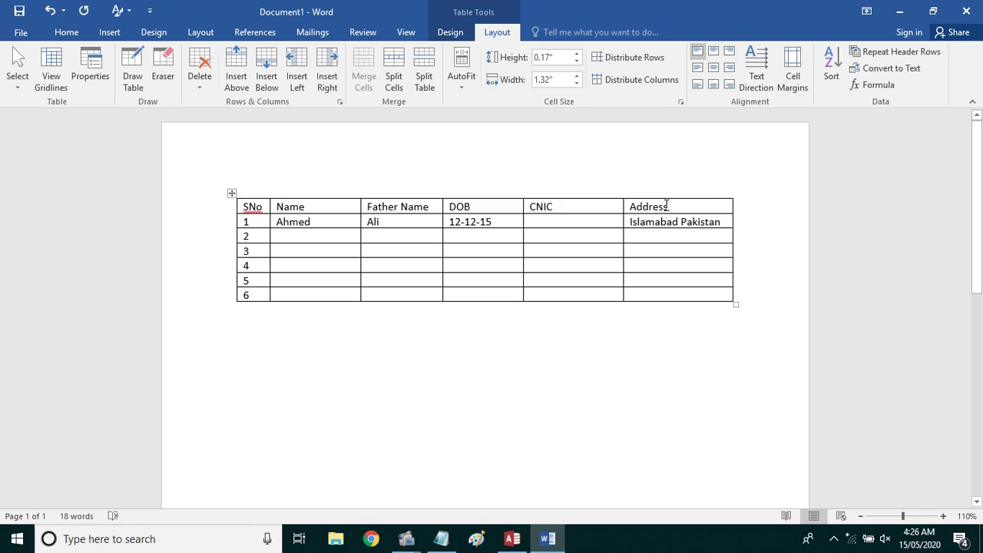
Select the whole table and distribute all six columns to equal width
left_click_drag(666, 205, 262, 222)
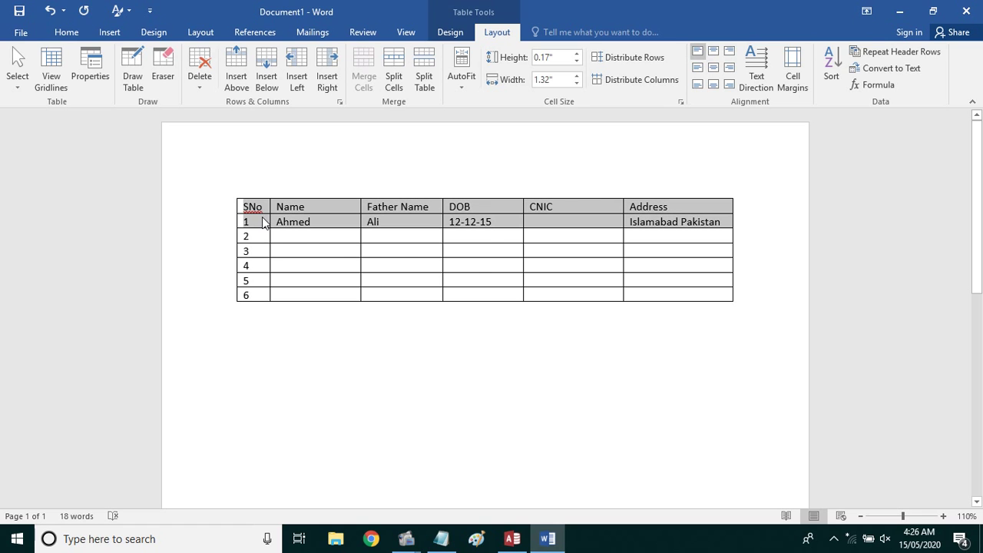
left_click(399, 222)
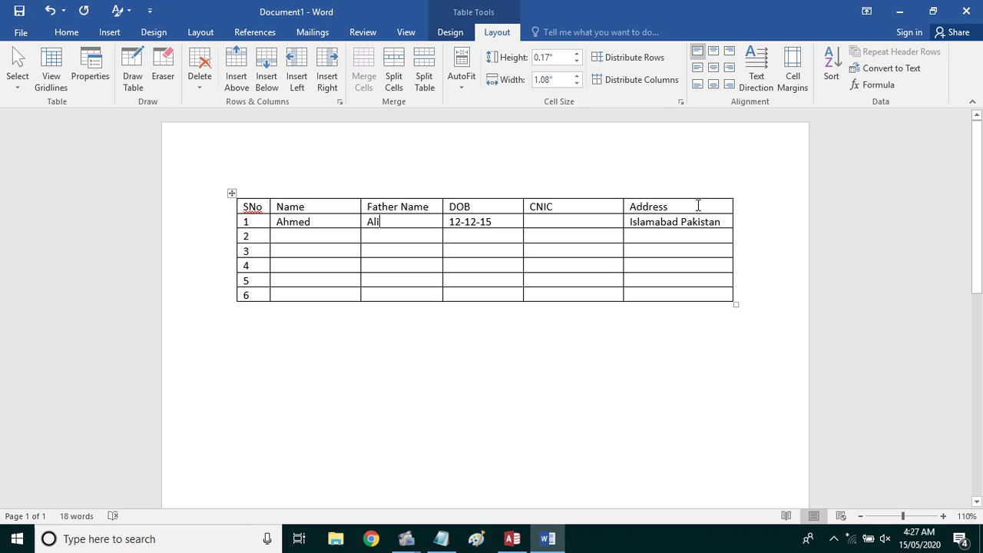
mouse_move(686, 204)
left_mouse_down()
mouse_move(408, 197)
mouse_move(254, 220)
mouse_move(255, 292)
mouse_move(268, 296)
left_mouse_up()
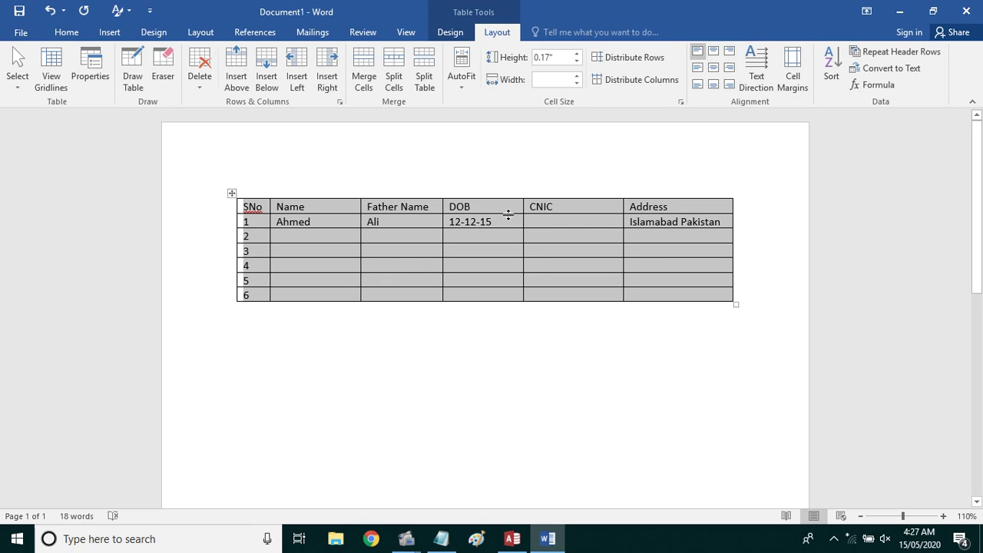
left_click(636, 80)
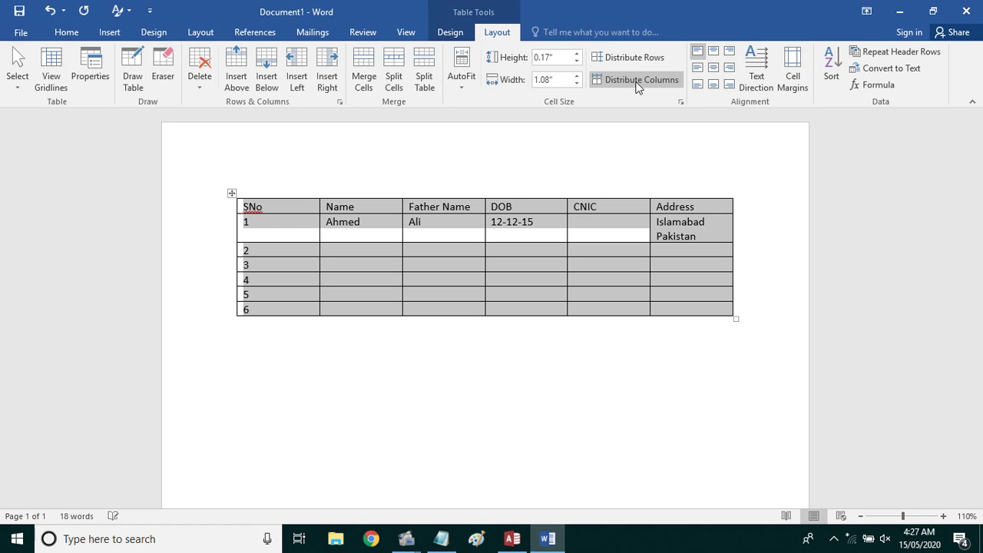
Delete the word 'Pakistan' from the first record's address cell
left_click(642, 236)
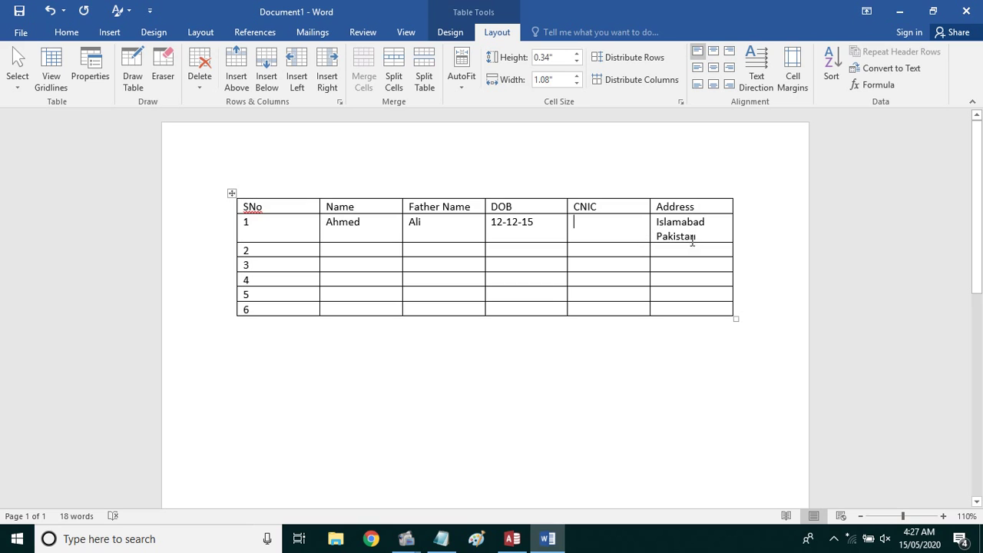
left_click_drag(696, 237, 651, 237)
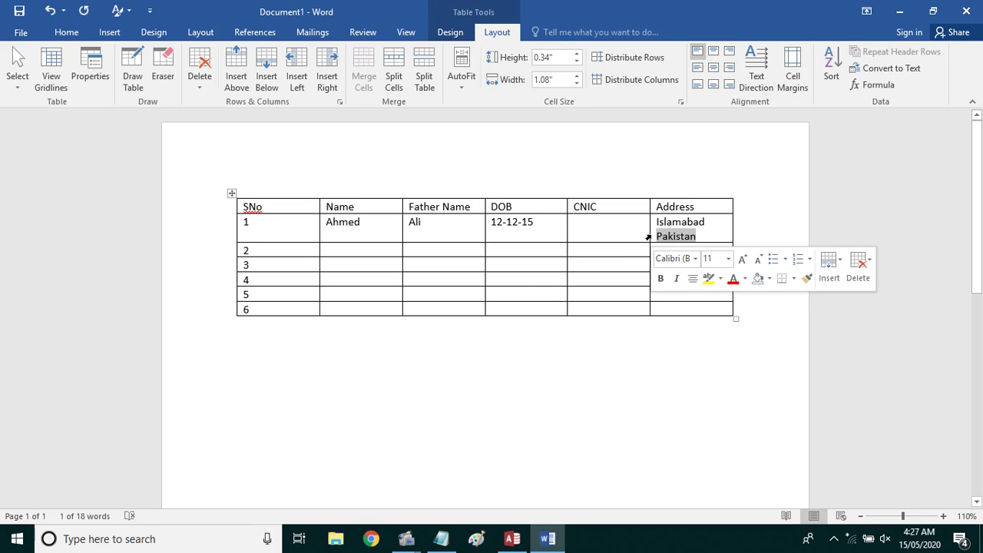
key("BackSpace")
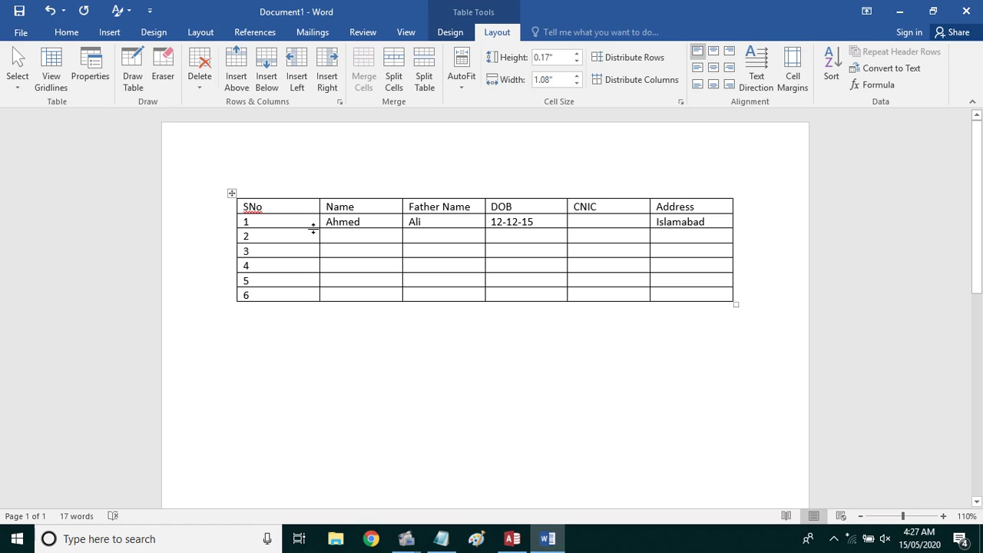
Make row 1 taller, then distribute every table row to the same height
left_click_drag(313, 229, 294, 312)
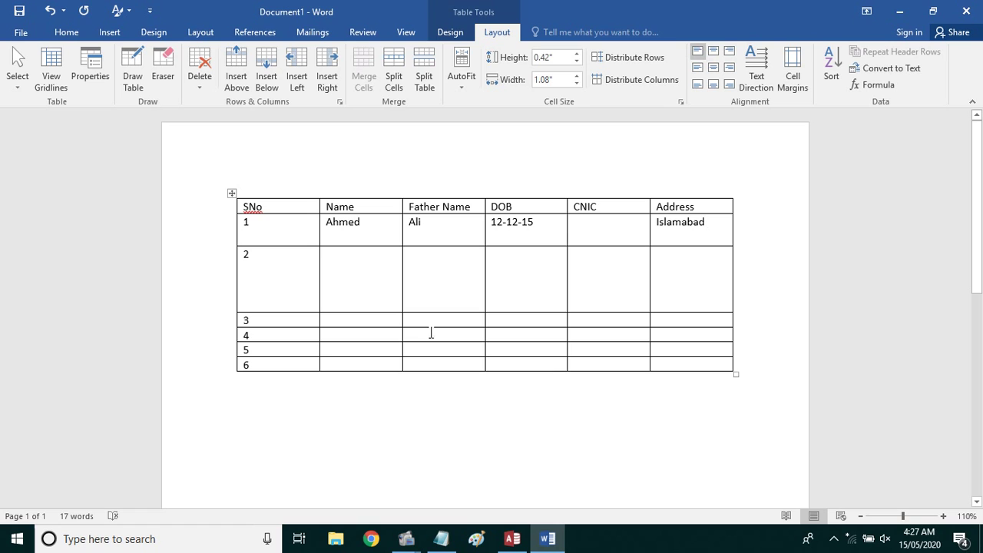
left_click(231, 193)
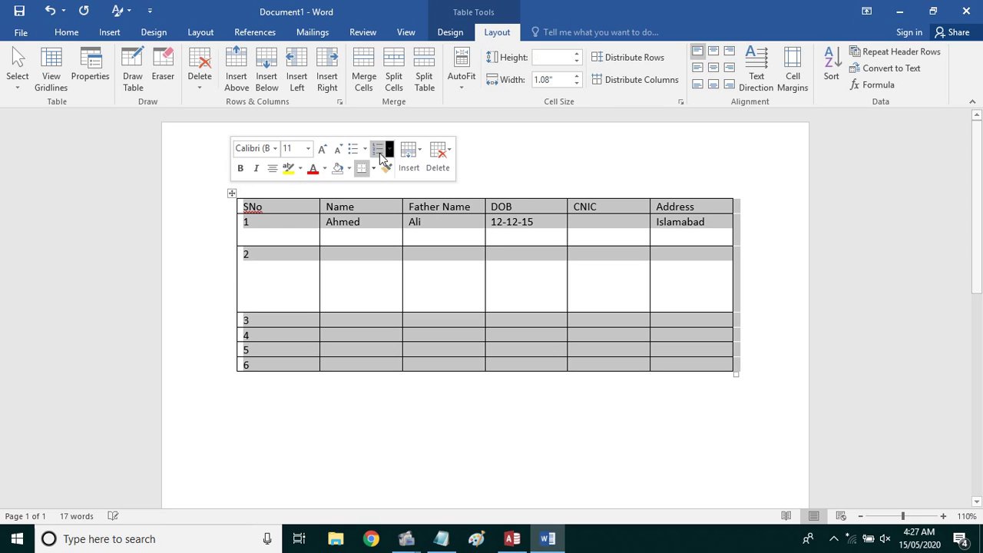
left_click(618, 57)
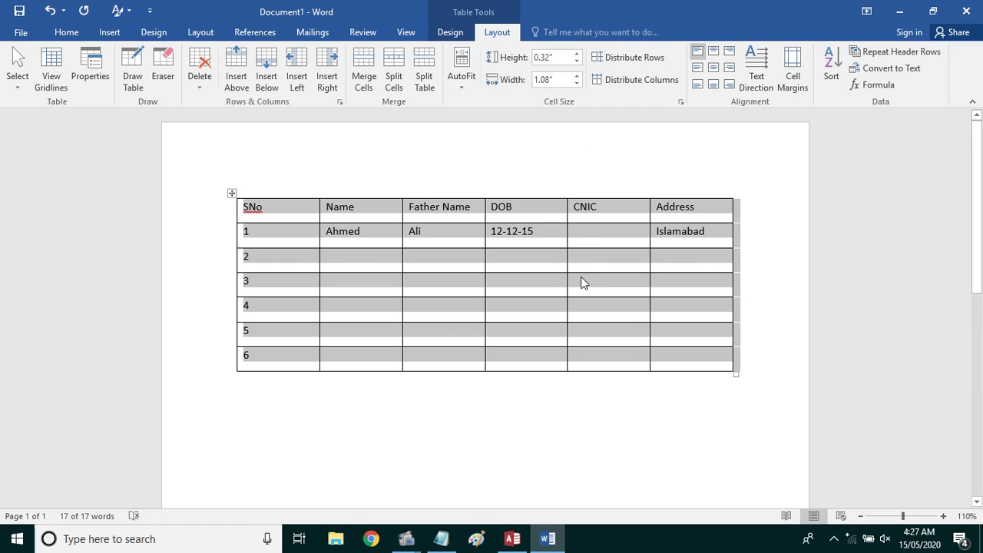
left_click(584, 261)
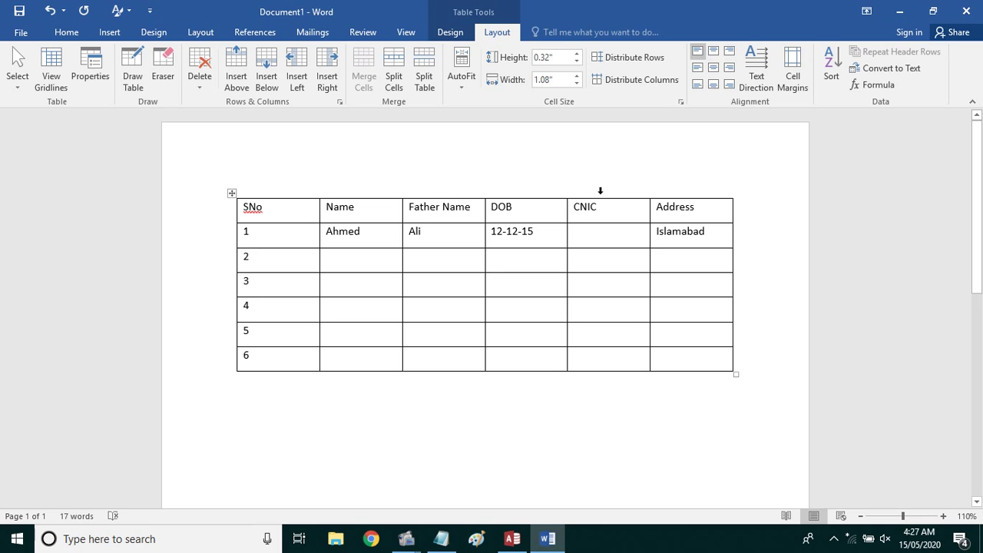
left_click(600, 185)
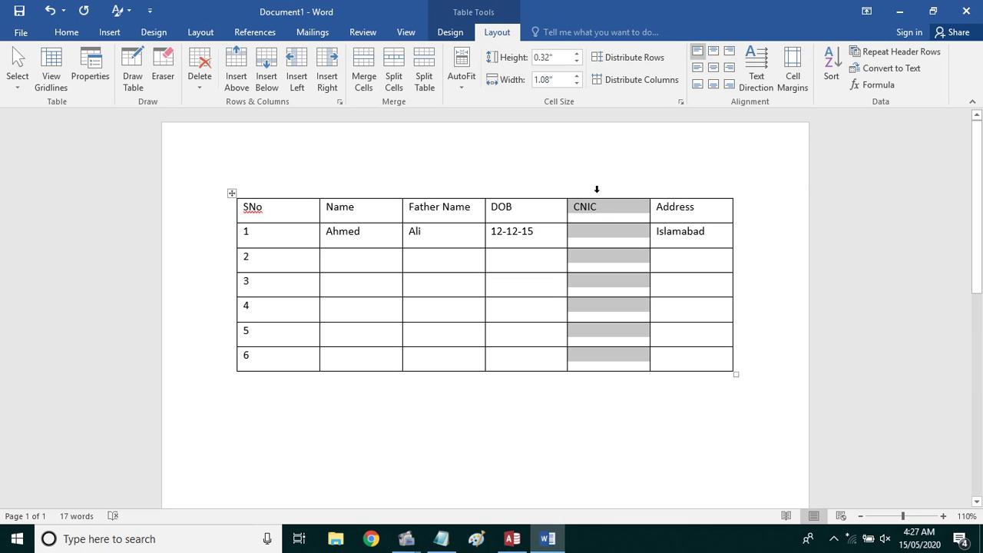
left_click(597, 189)
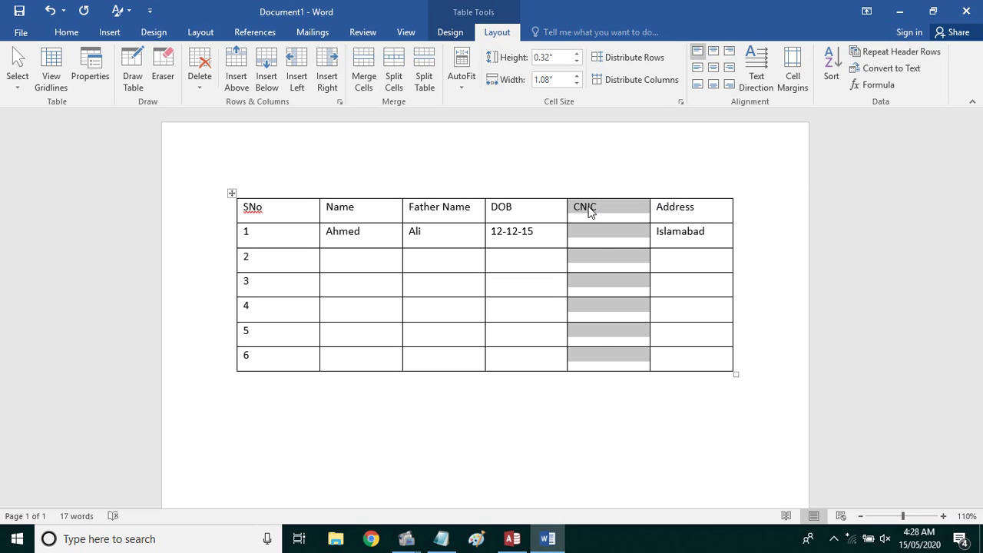
left_click(608, 373)
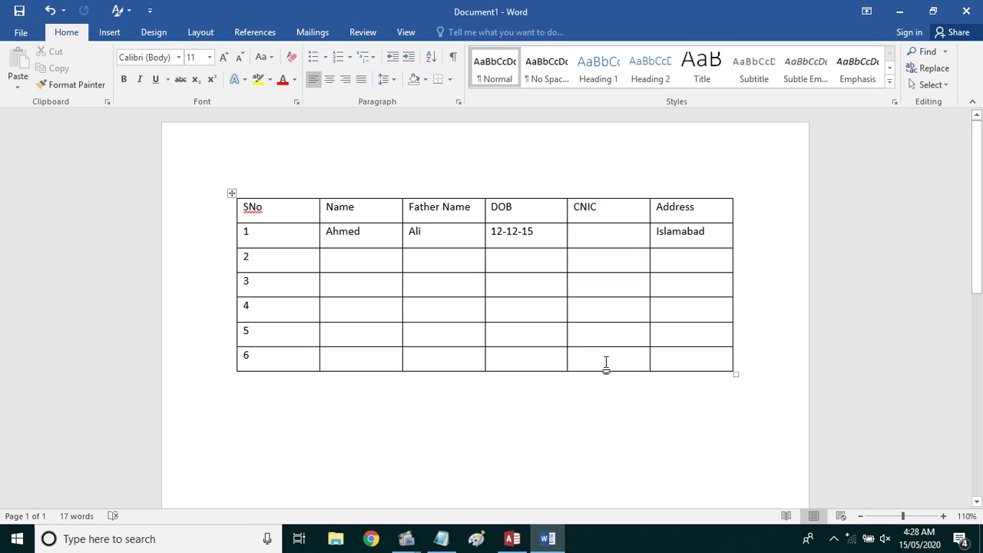
left_click_drag(606, 362, 604, 210)
right_click(603, 209)
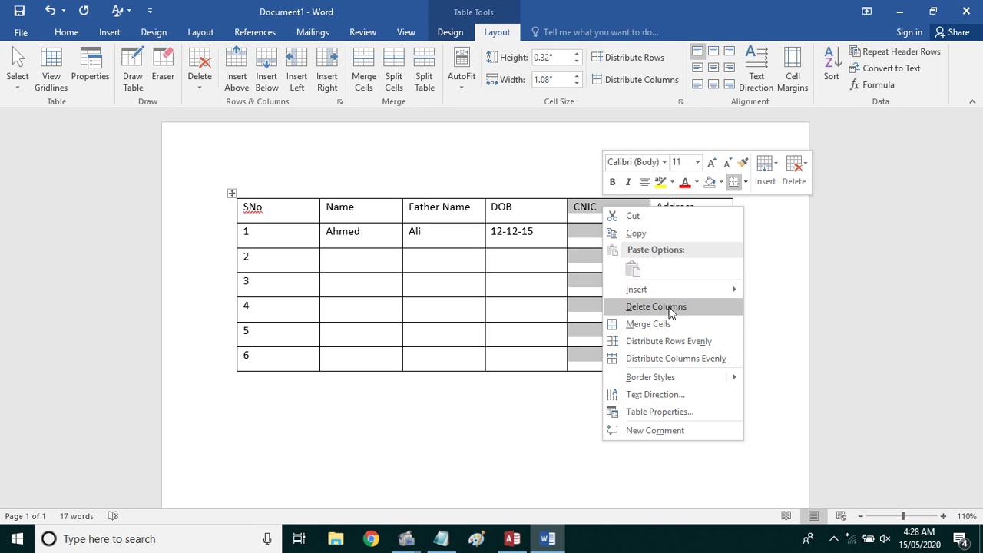
left_click(555, 254)
left_click(588, 236)
left_click(688, 247)
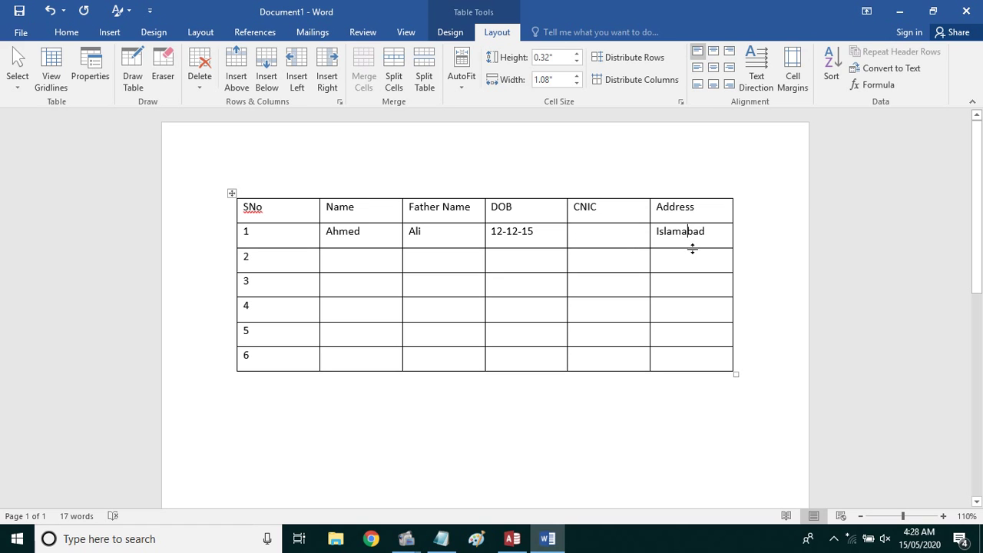
right_click(676, 233)
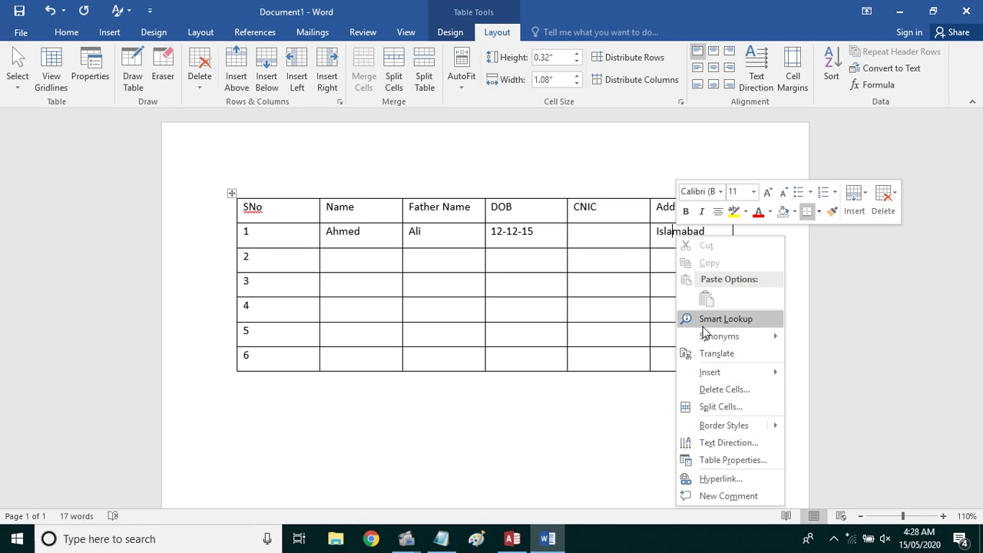
left_click(745, 388)
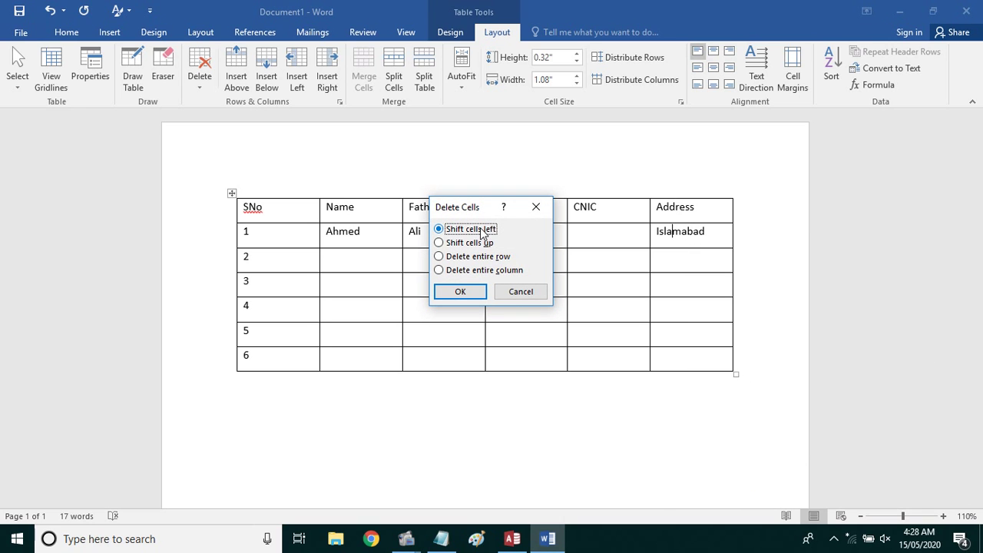
left_click(476, 257)
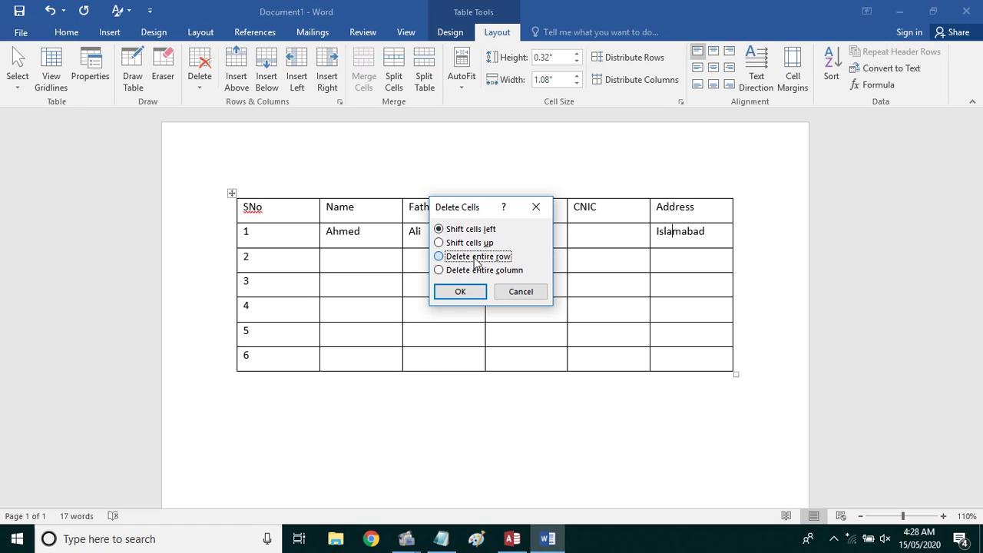
left_click(480, 272)
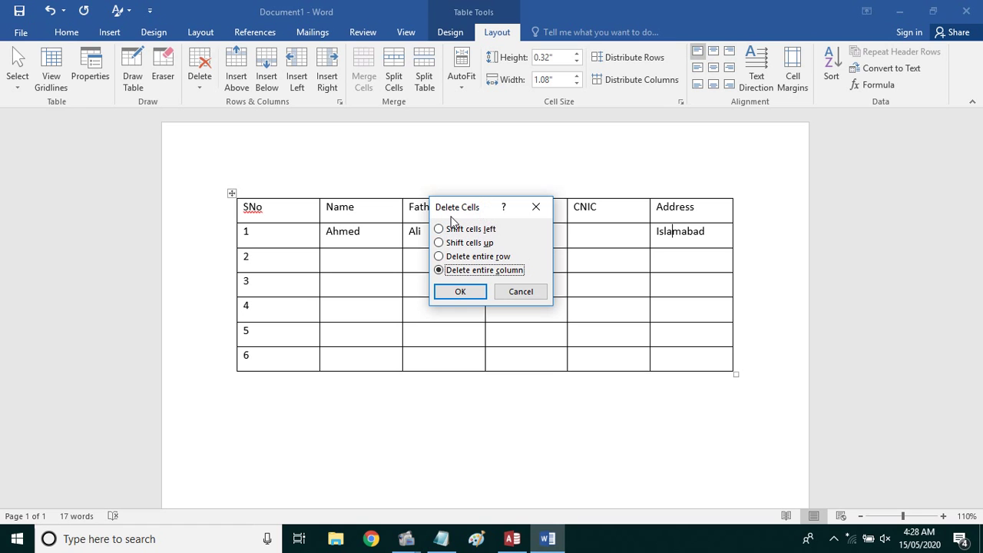
left_click_drag(466, 207, 352, 232)
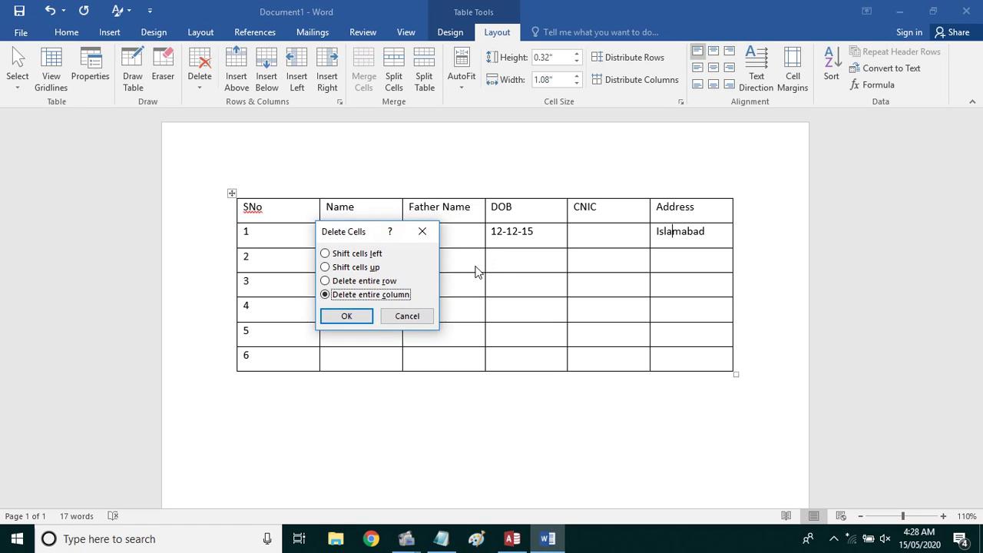
left_click(357, 315)
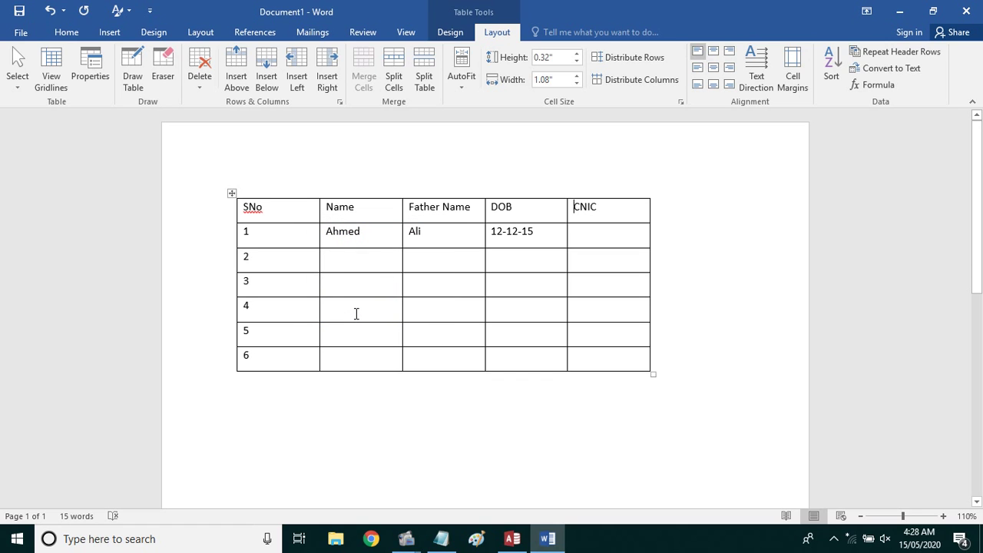
key("ctrl+z")
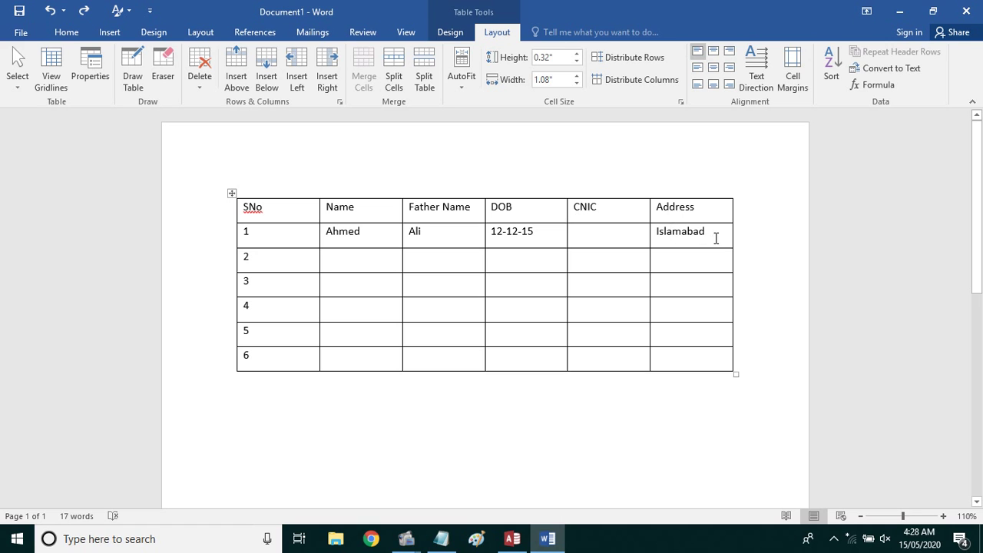
Move the first student's record from row 1 into row 2 and narrow the SNo column
left_click_drag(714, 237, 277, 238)
key("Delete")
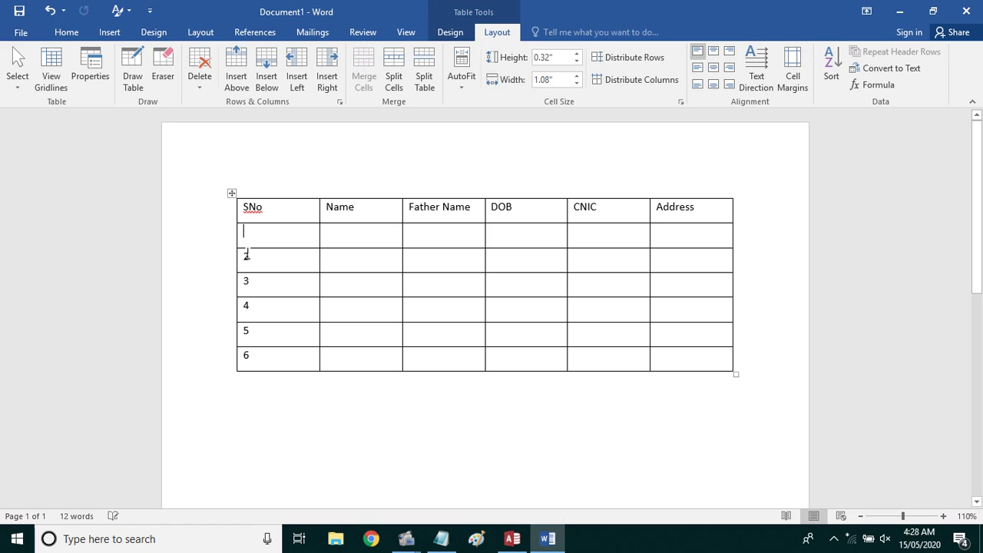
left_click_drag(240, 258, 663, 261)
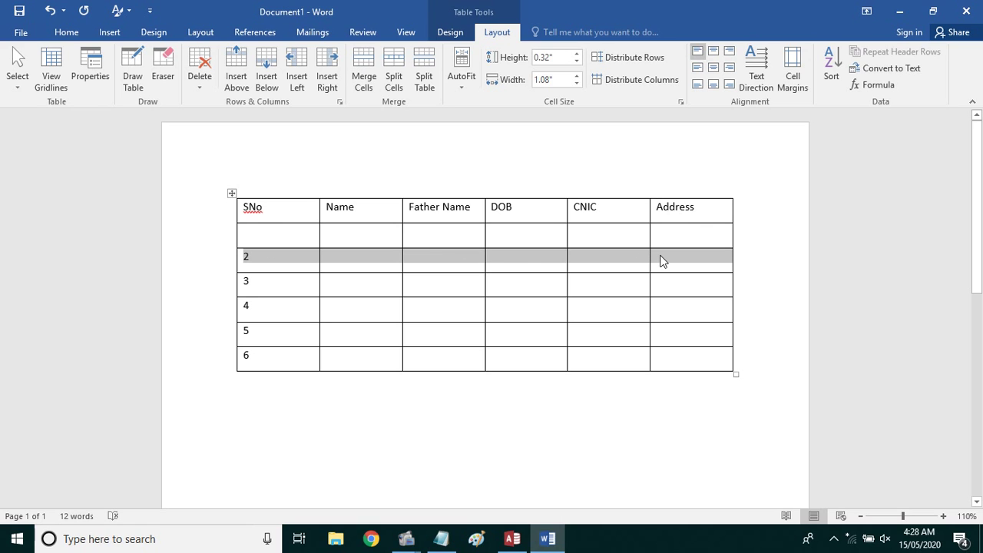
key("ctrl+v")
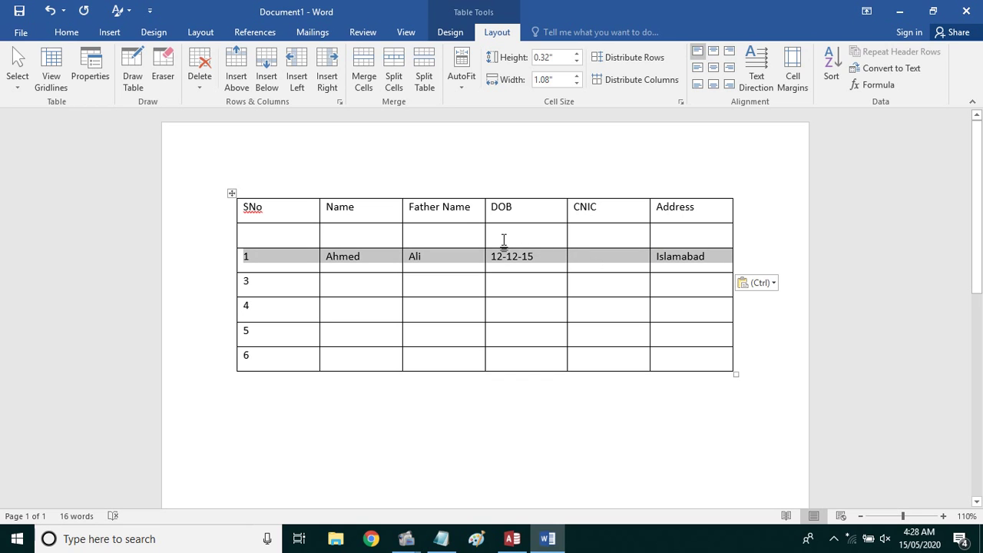
left_click(304, 219)
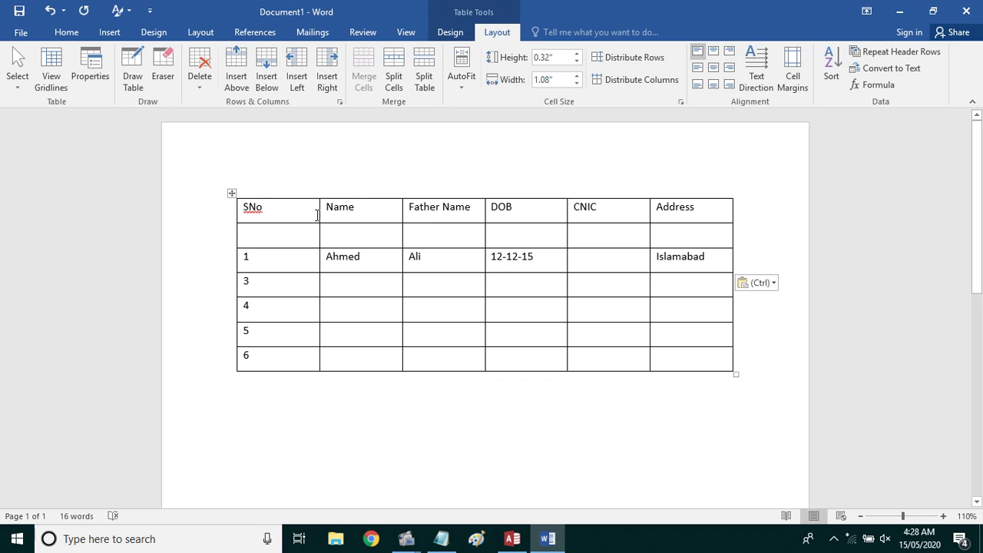
left_click_drag(318, 214, 284, 214)
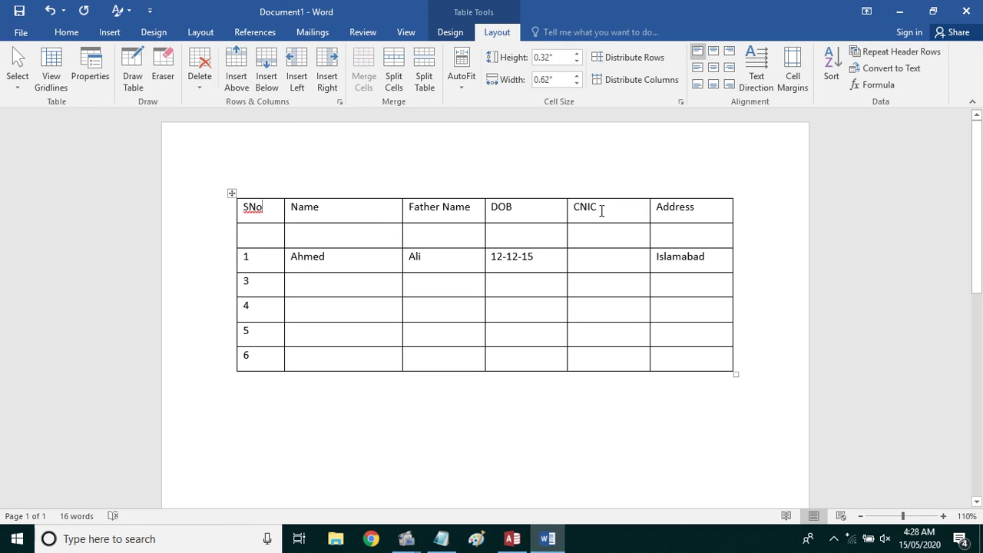
Move the DOB, CNIC and Address headings down into the second row
left_click_drag(581, 206, 511, 199)
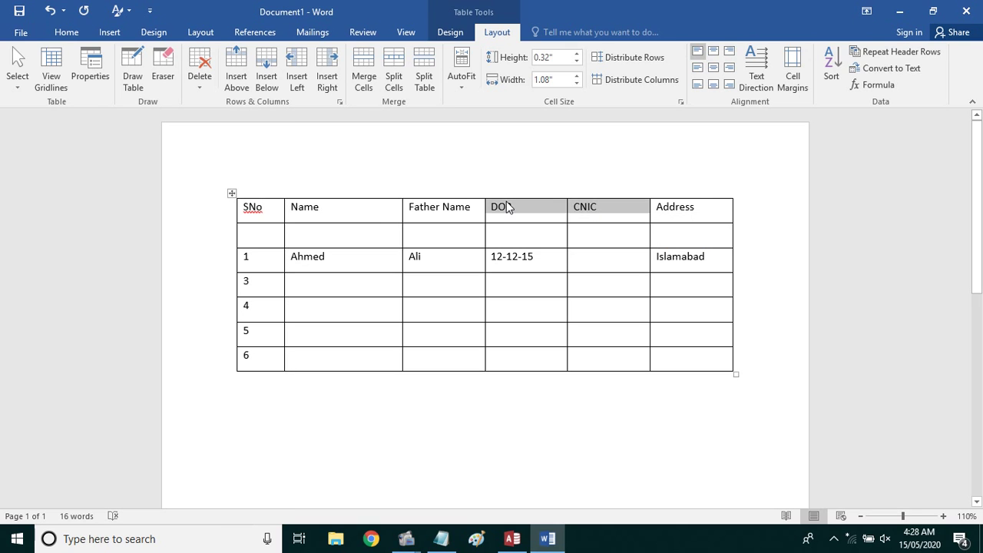
key("Delete")
left_click(507, 232)
key("ctrl+v")
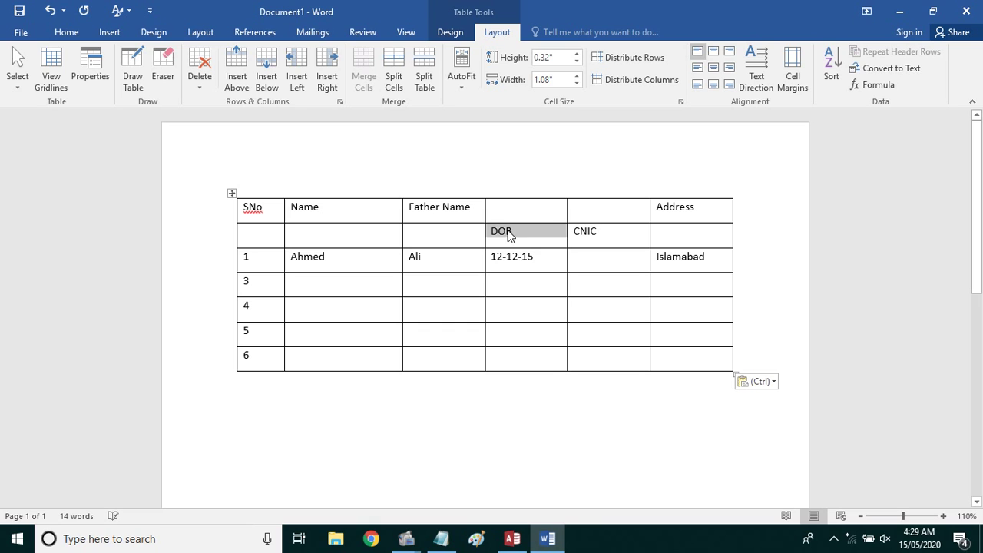
left_click(578, 208)
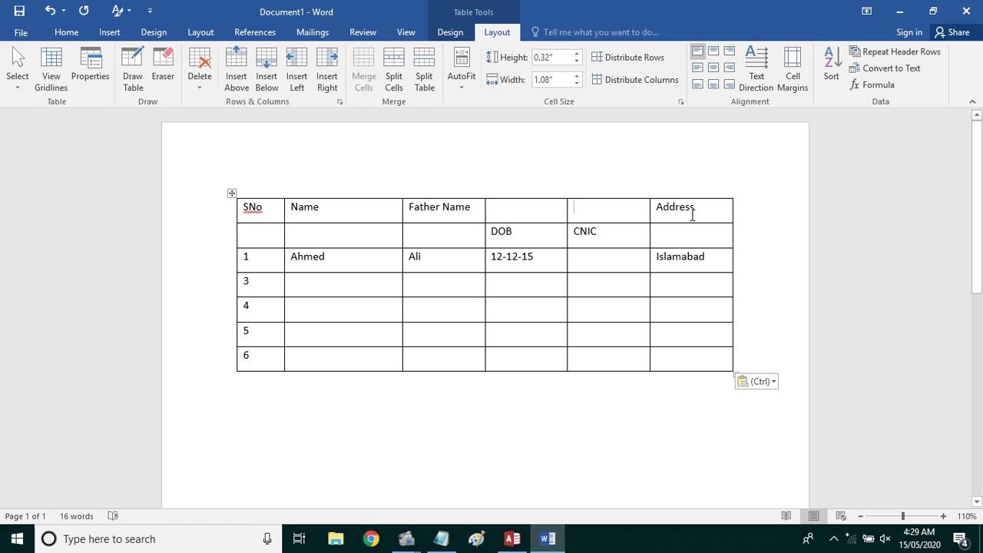
left_click_drag(696, 205, 658, 210)
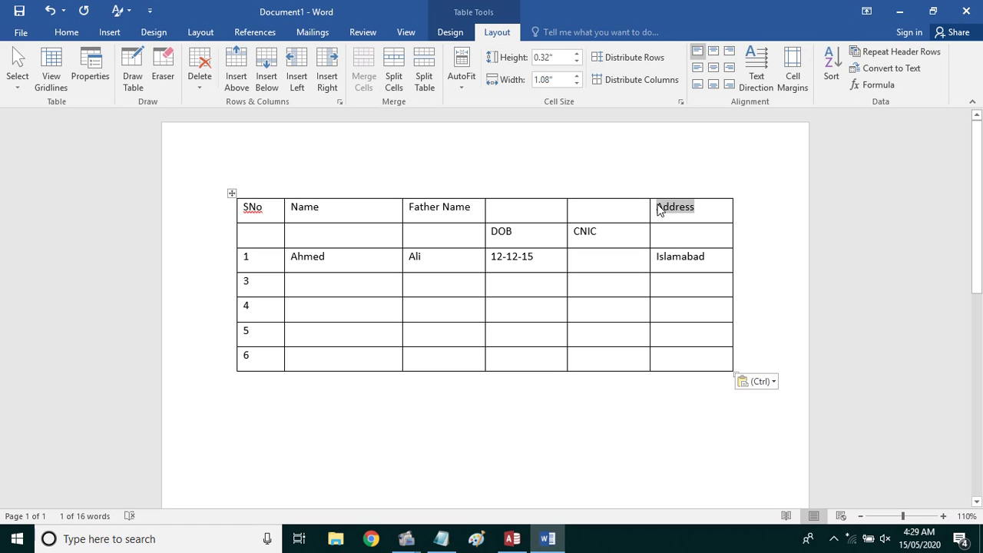
key("ctrl+x")
left_click(658, 233)
key("ctrl+v")
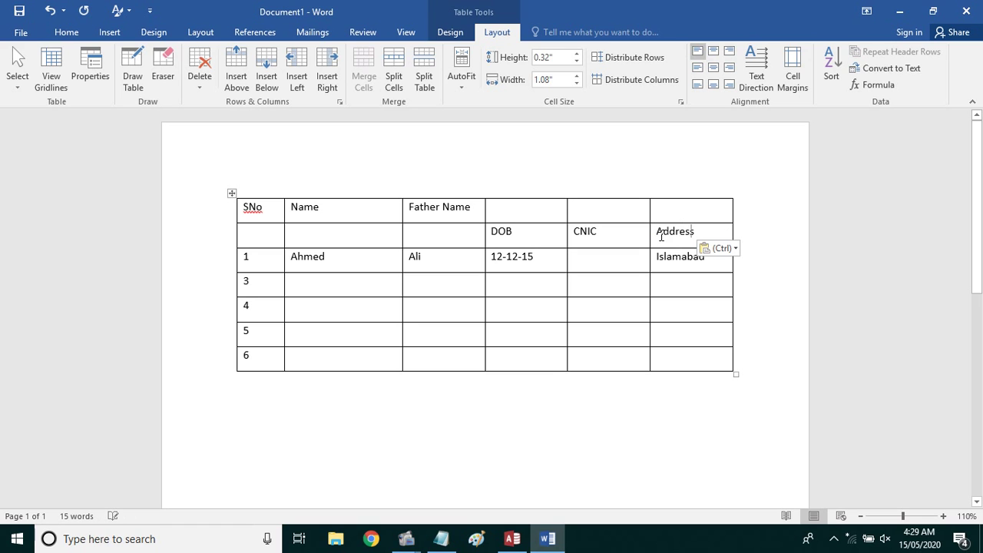
left_click_drag(673, 207, 545, 209)
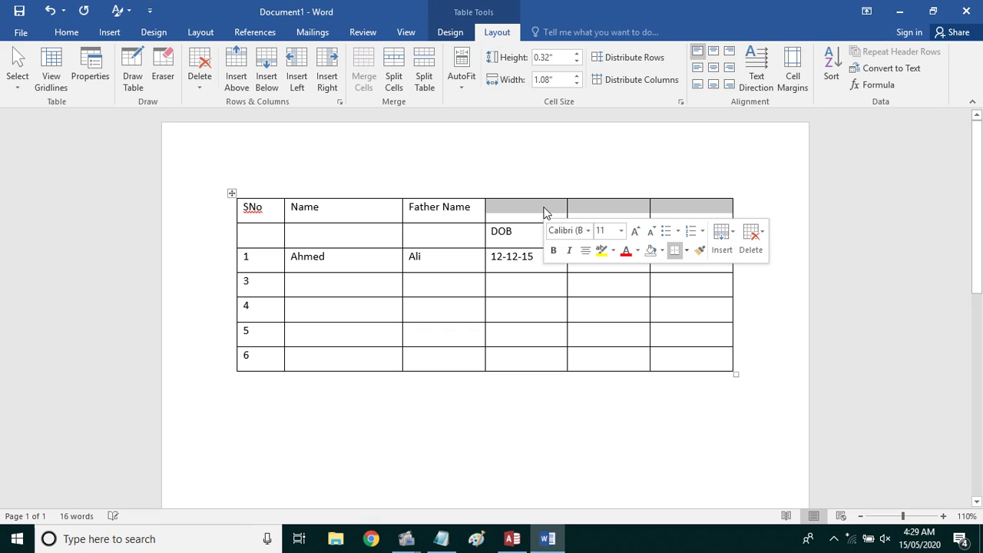
left_click(642, 213)
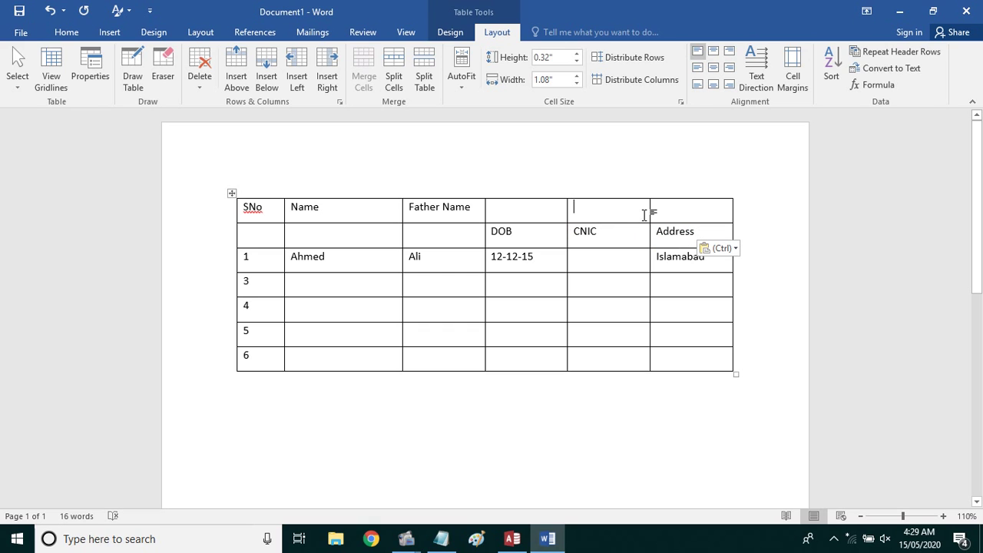
Merge the three empty top cells and enter a centred 'Personal Information' heading
left_click_drag(666, 208, 554, 206)
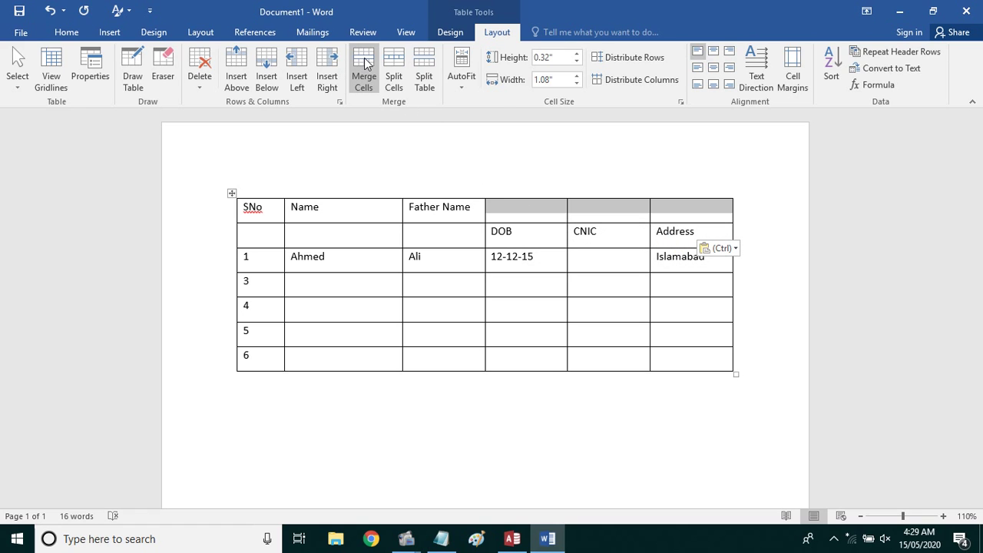
left_click(364, 67)
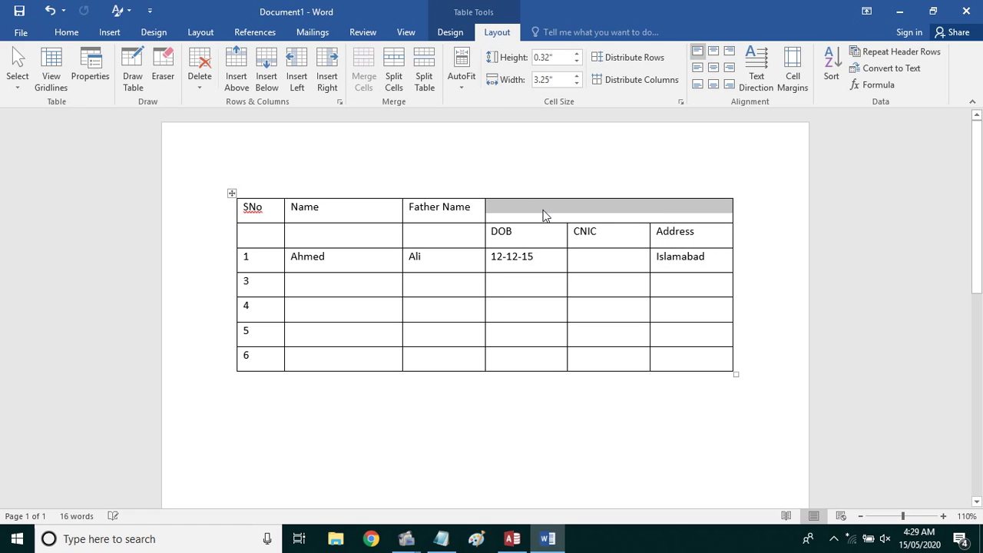
left_click(581, 212)
type("P")
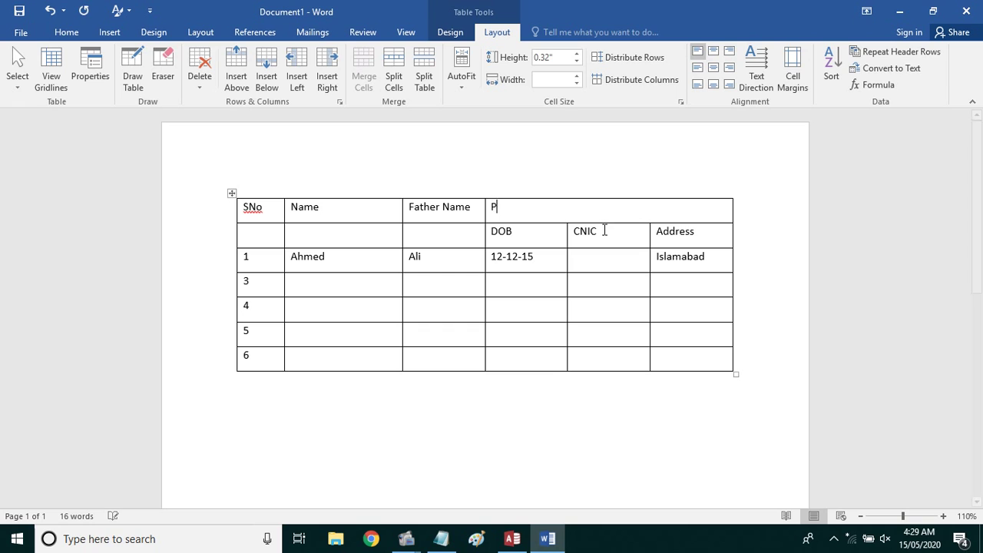
type("ersonal Information")
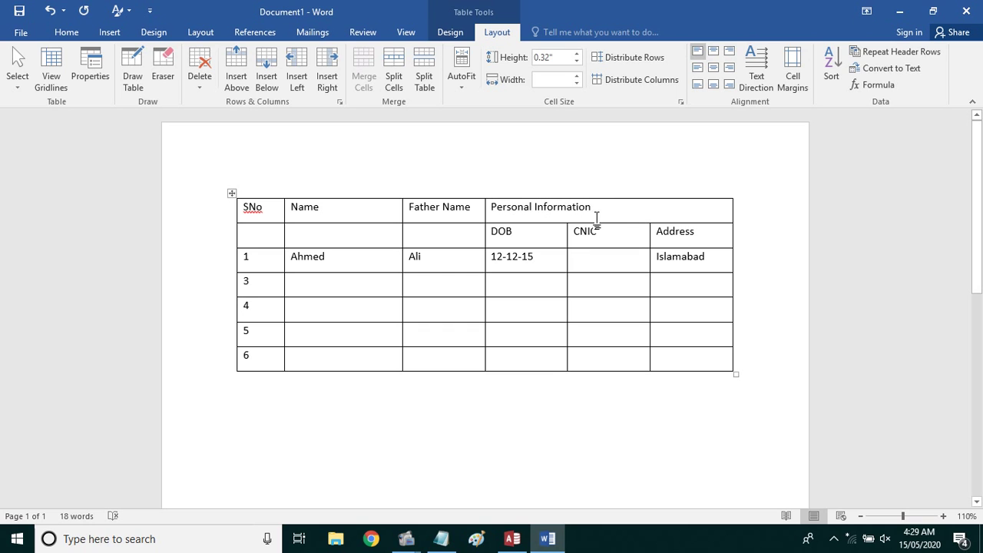
left_click(713, 51)
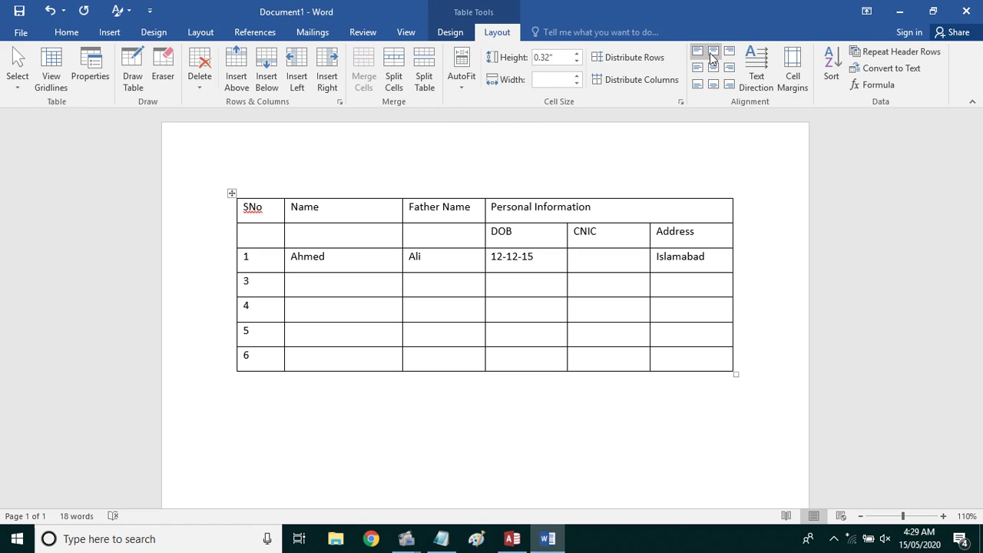
left_click(489, 208)
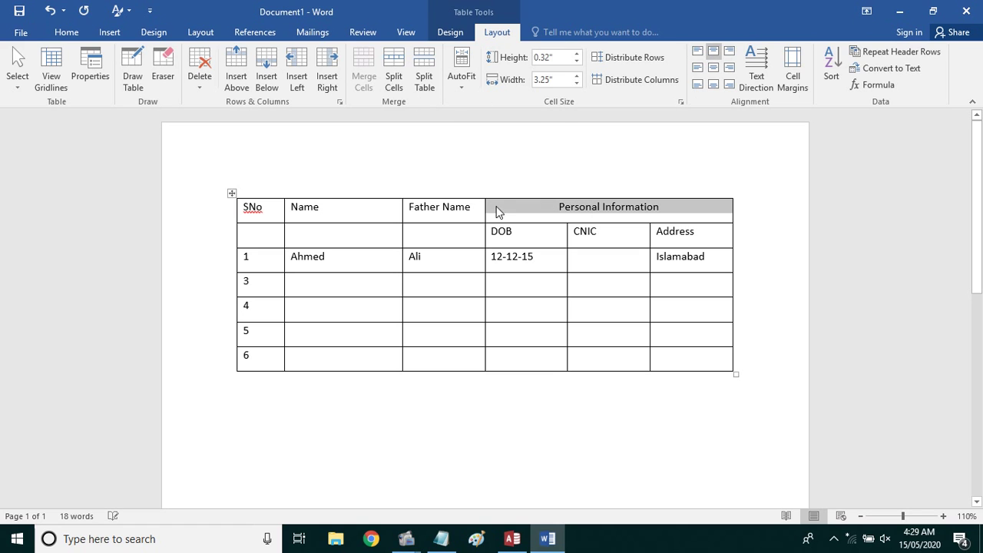
Select the Father Name header together with the empty cell beneath it
left_click(588, 240)
double_click(554, 209)
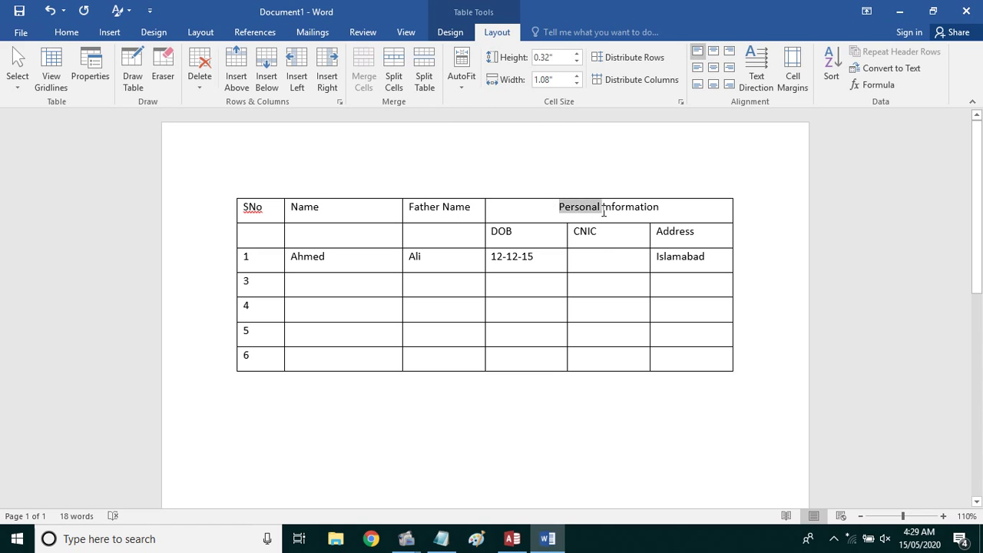
left_click(513, 240)
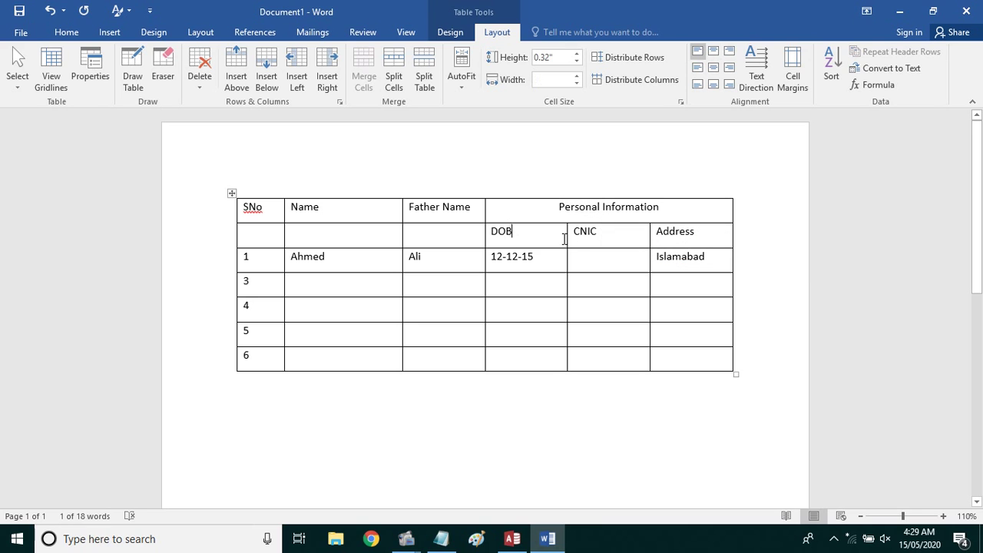
left_click(643, 235)
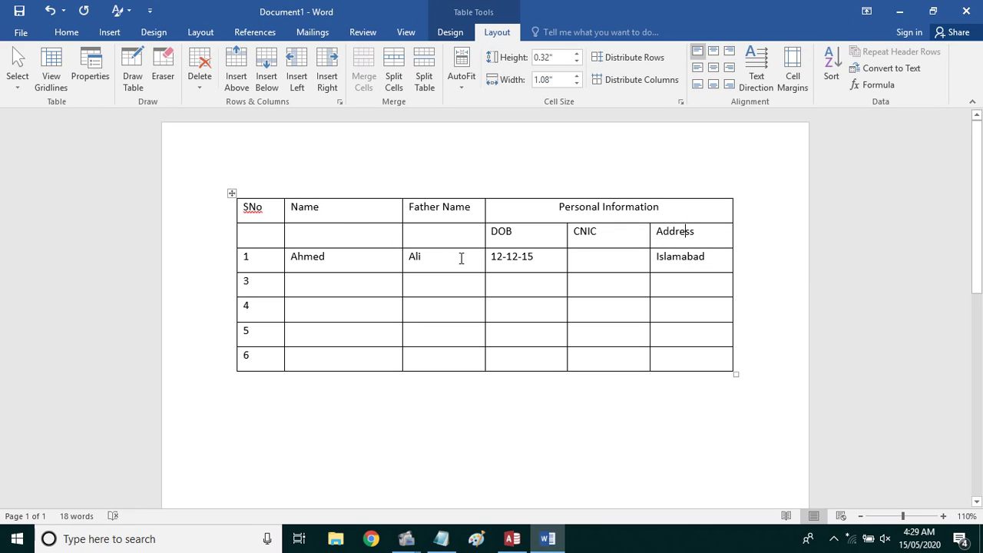
left_click_drag(476, 217, 476, 239)
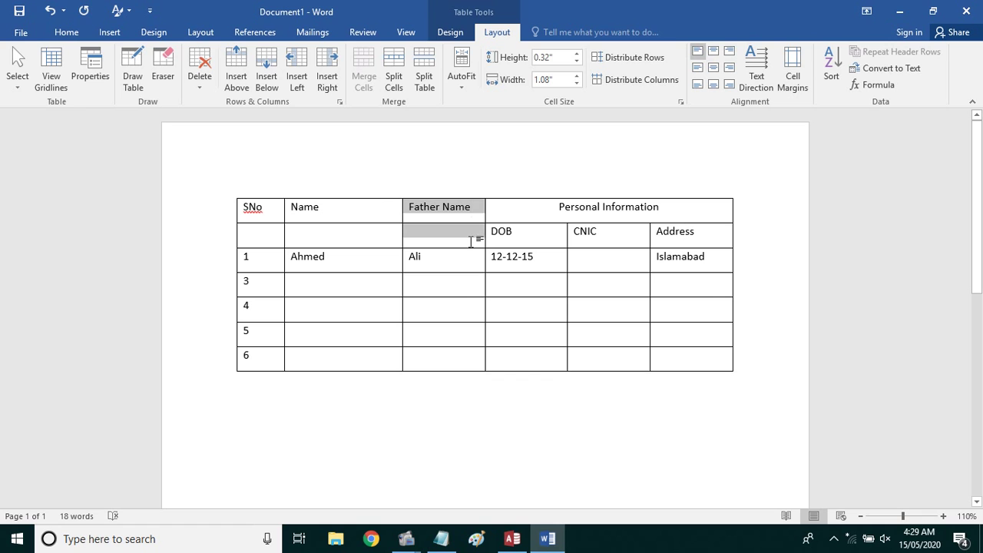
Merge the Father Name, Name and SNo headers each with the empty cell below
left_click(364, 73)
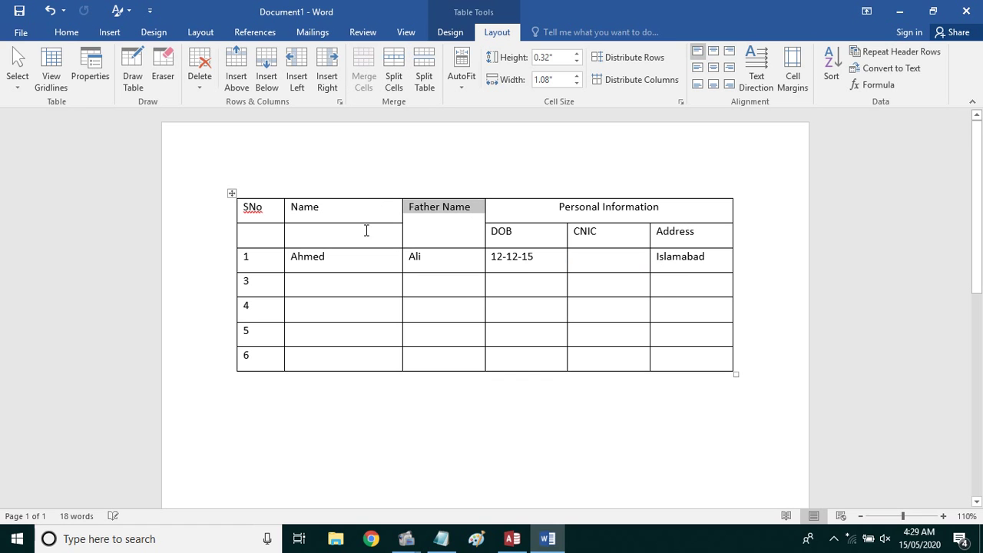
left_click_drag(366, 212, 369, 234)
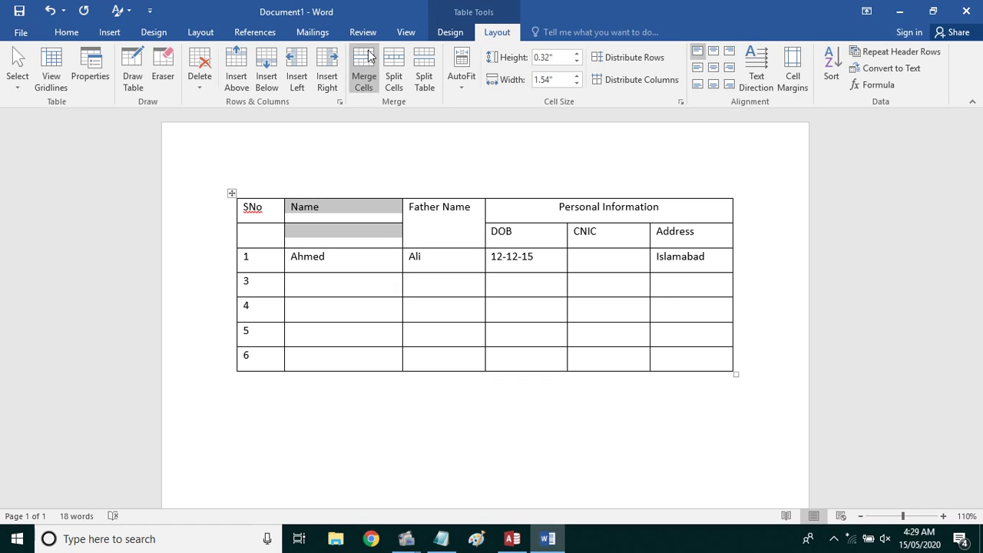
left_click(367, 66)
left_click_drag(263, 216, 273, 229)
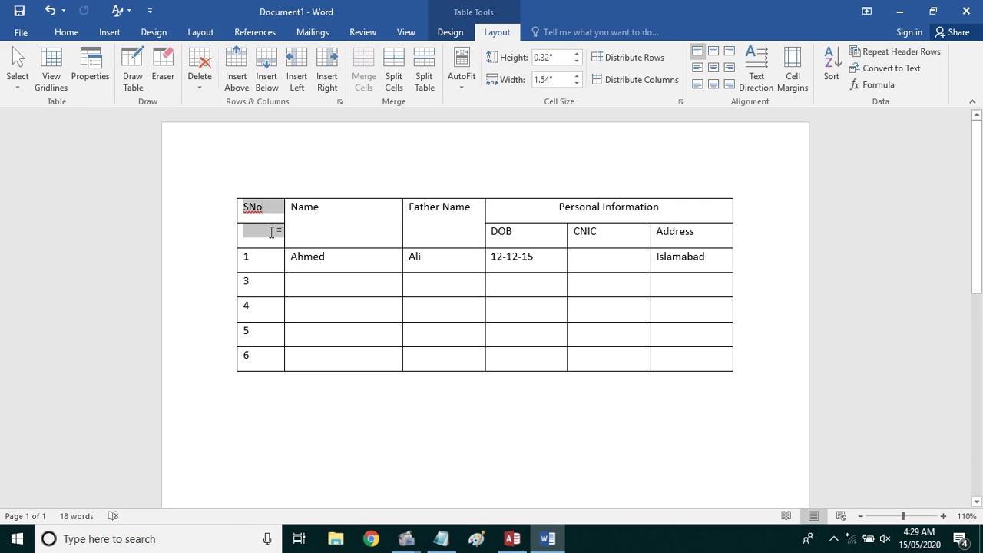
left_click(363, 68)
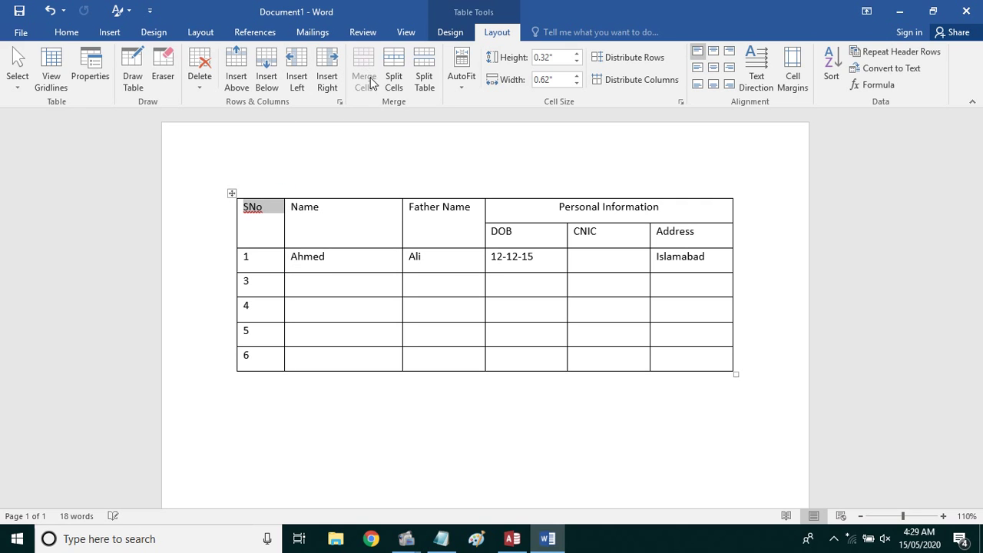
left_click(307, 222)
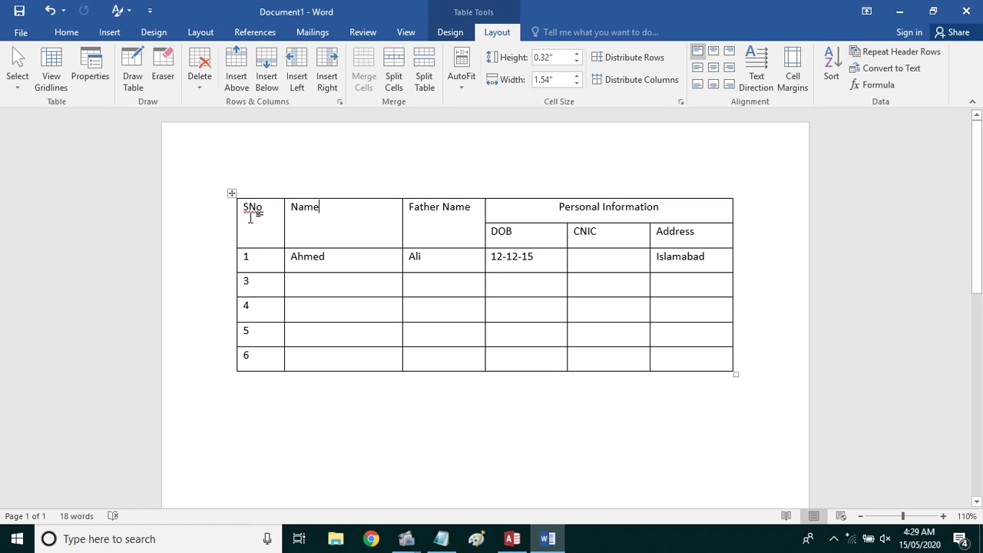
Select the whole table and, after trying the other alignments, apply Align Center to all cells
left_click_drag(246, 212, 689, 361)
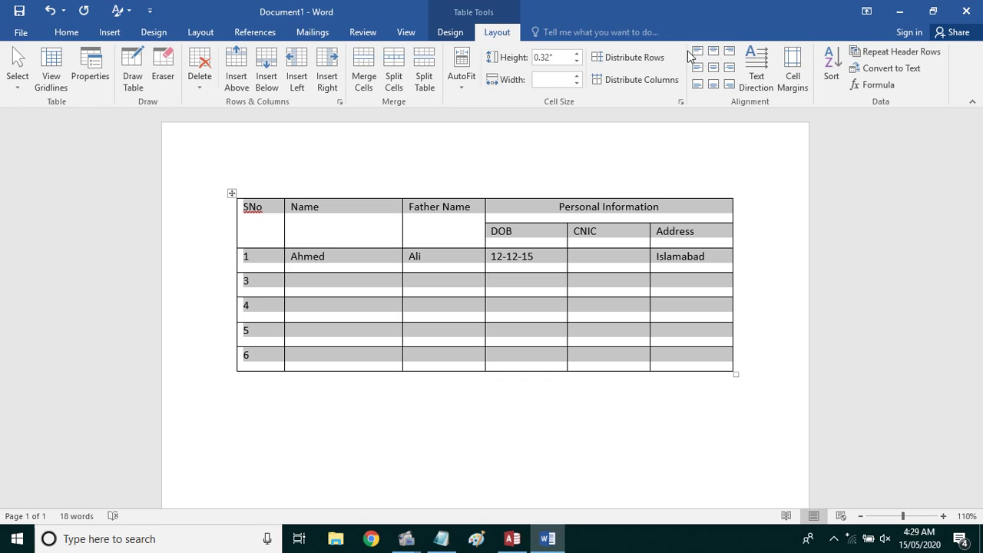
left_click(705, 58)
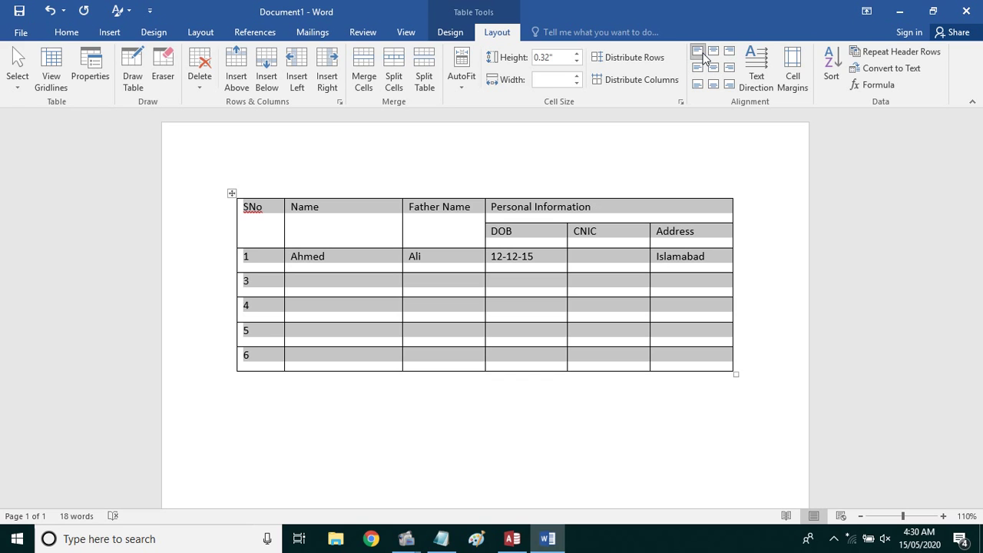
left_click(713, 54)
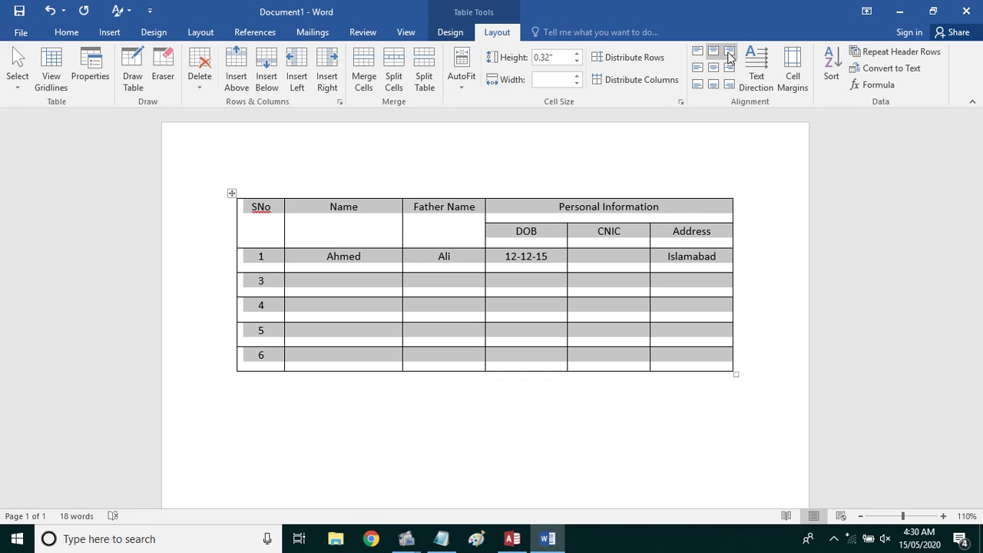
left_click(730, 54)
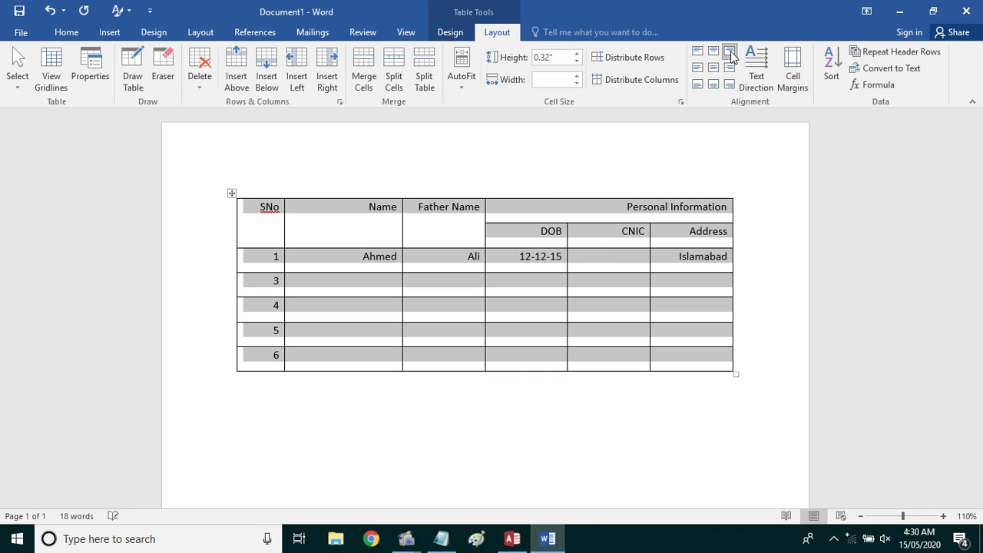
left_click(697, 86)
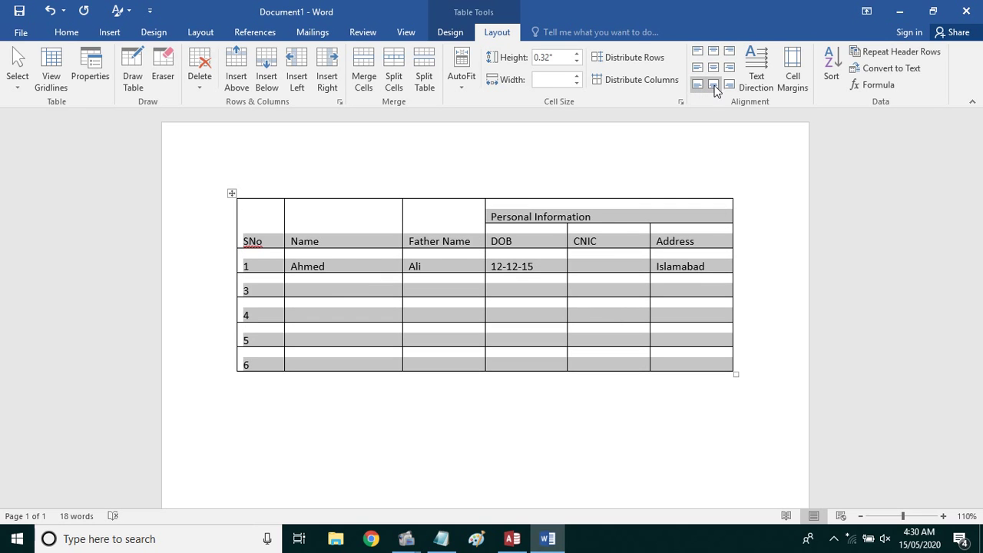
left_click(714, 86)
left_click(730, 84)
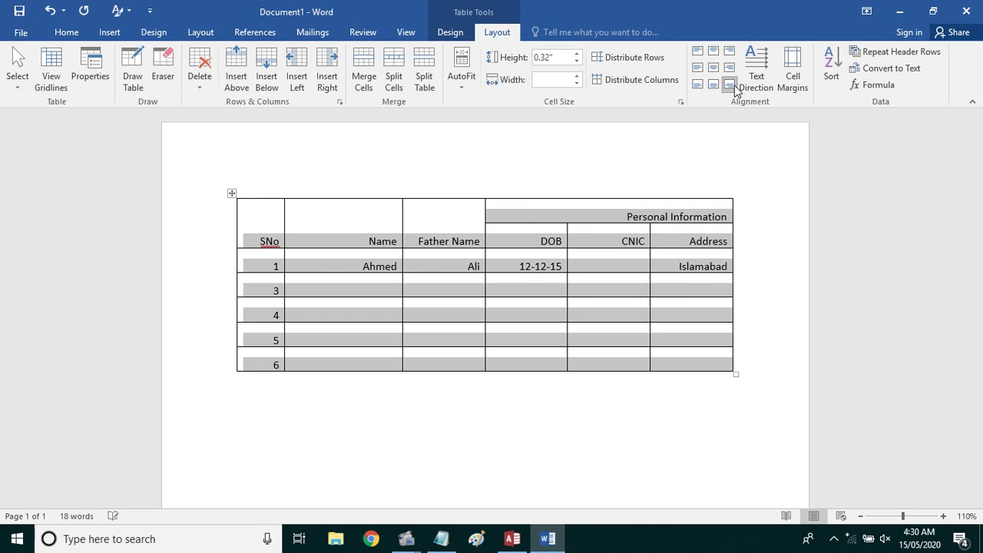
left_click(700, 70)
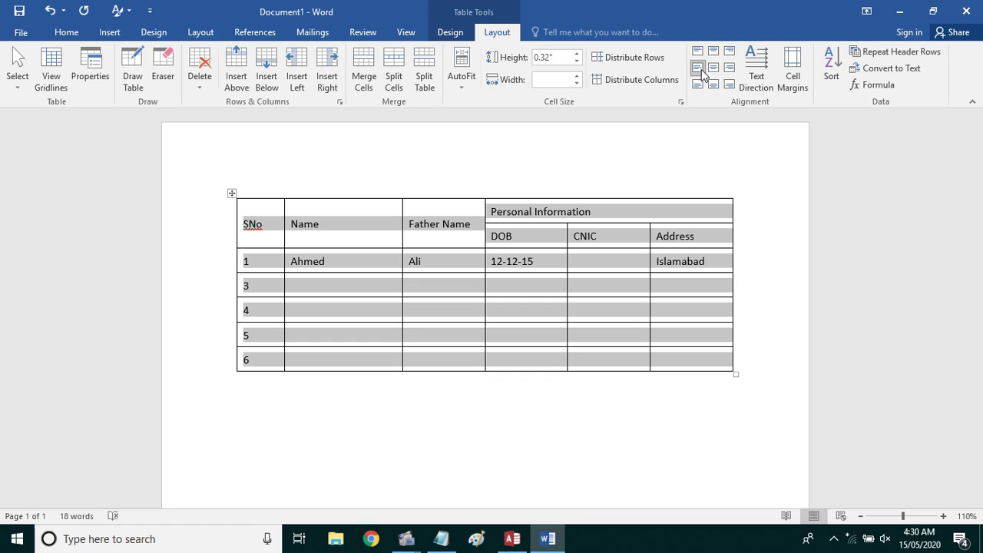
left_click(730, 67)
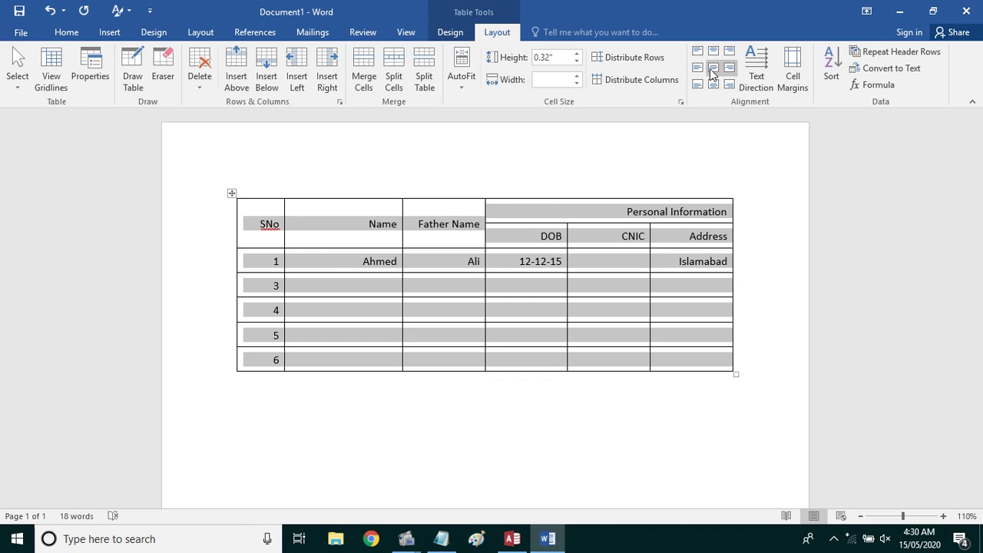
left_click(714, 69)
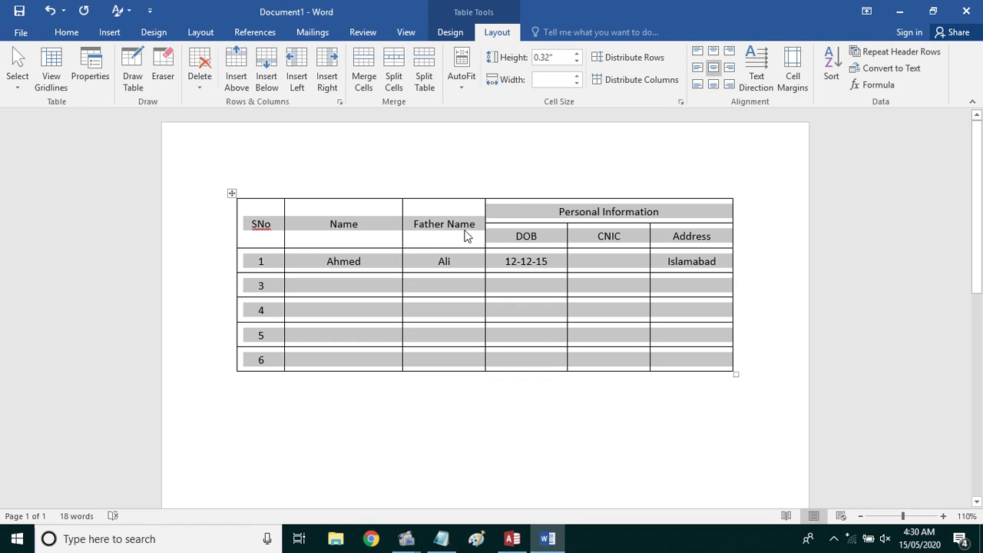
left_click(459, 221)
left_click_drag(461, 223, 455, 242)
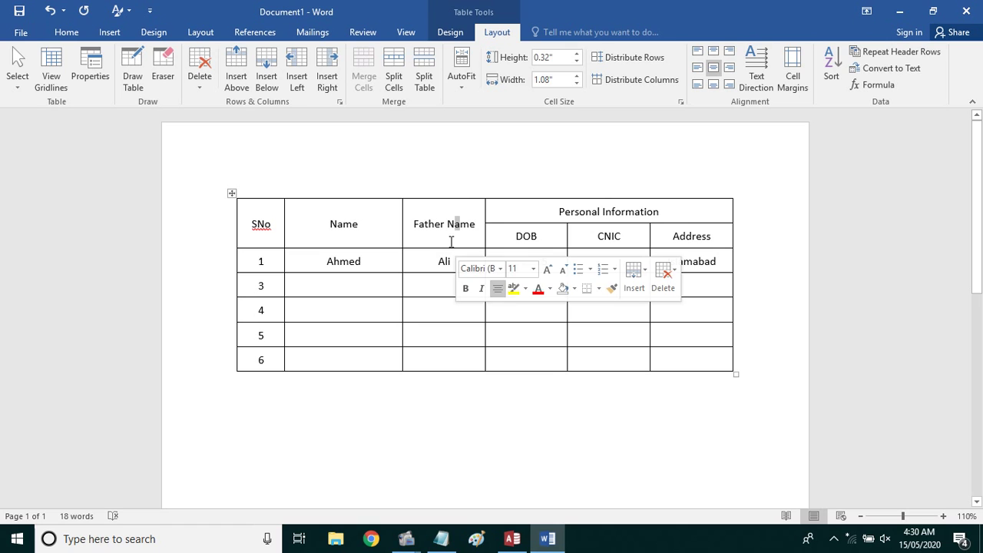
left_click(320, 225)
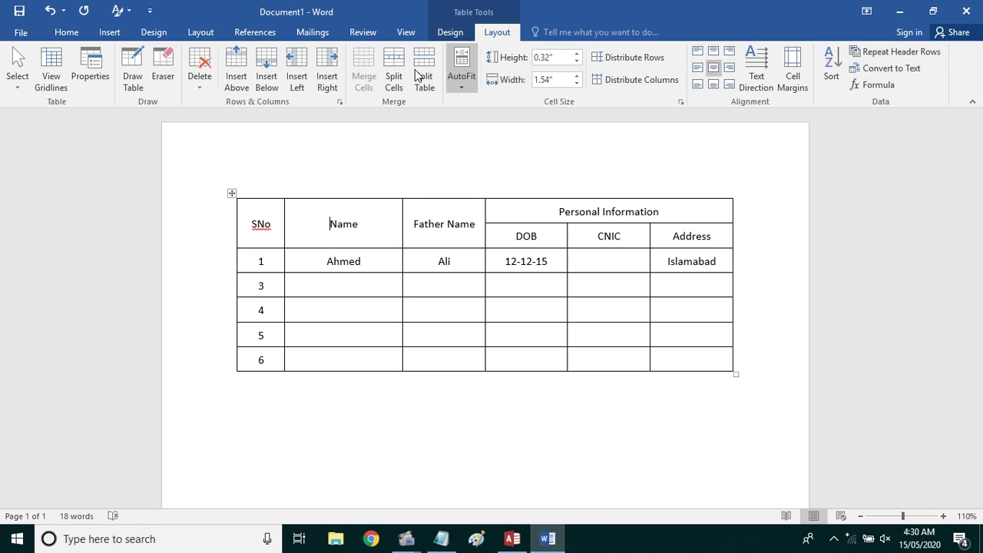
left_click(108, 32)
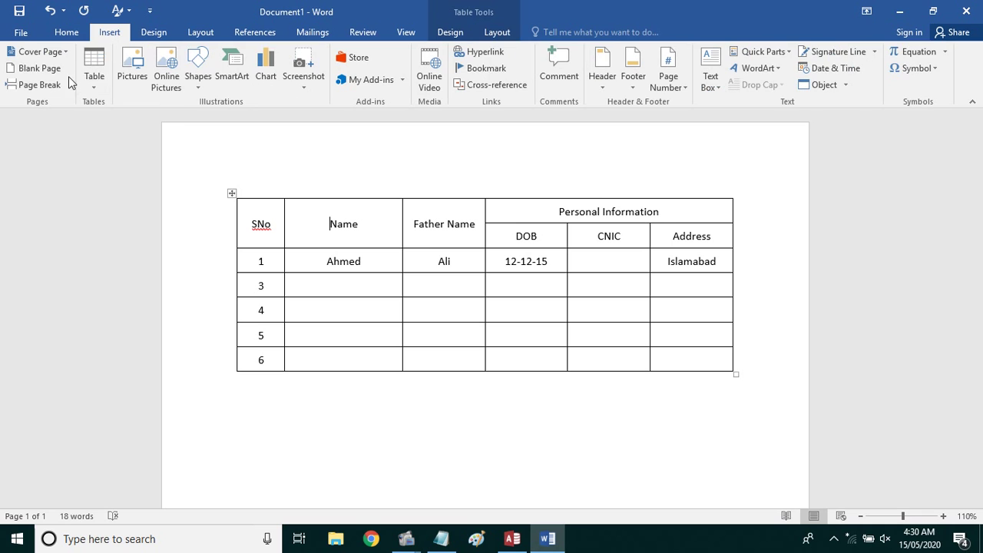
left_click(89, 87)
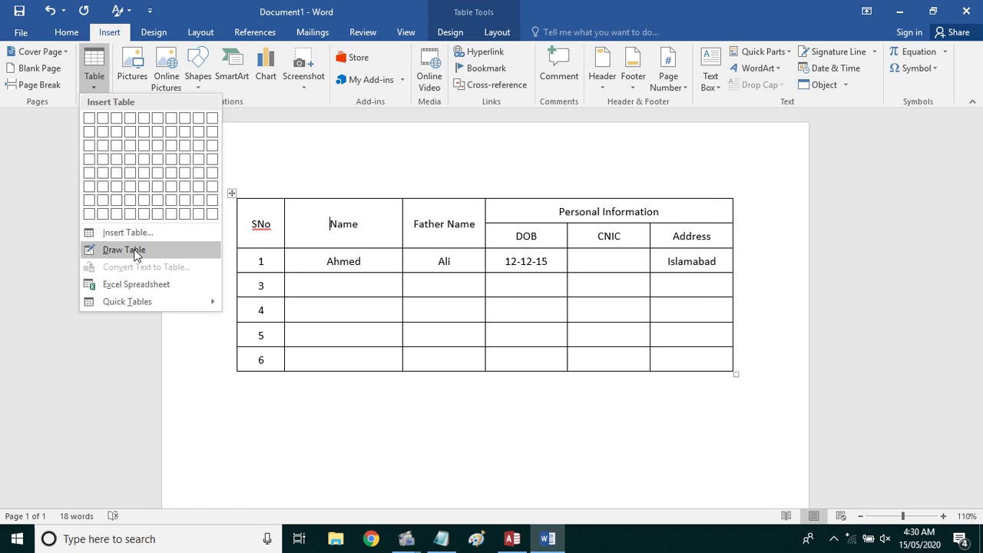
left_click(135, 249)
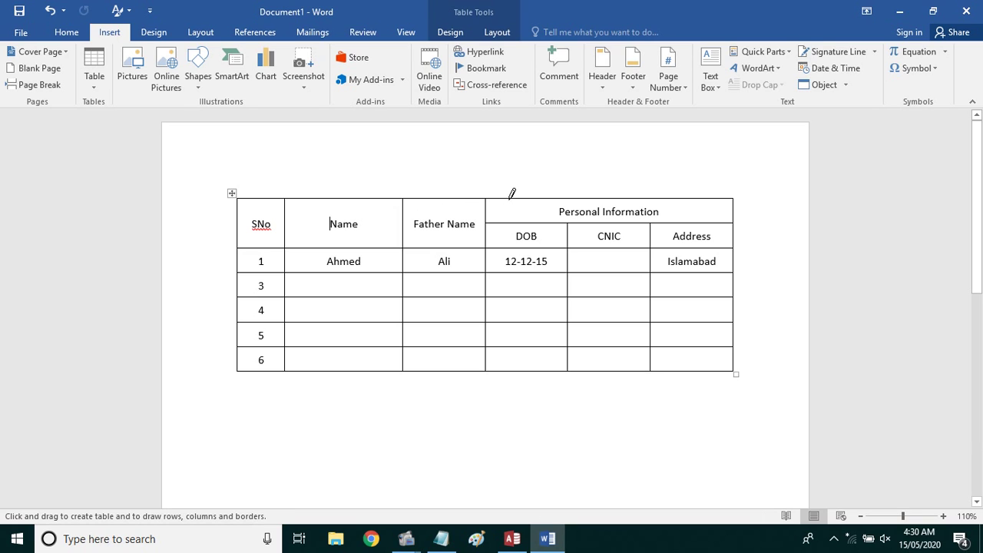
left_click_drag(510, 198, 515, 363)
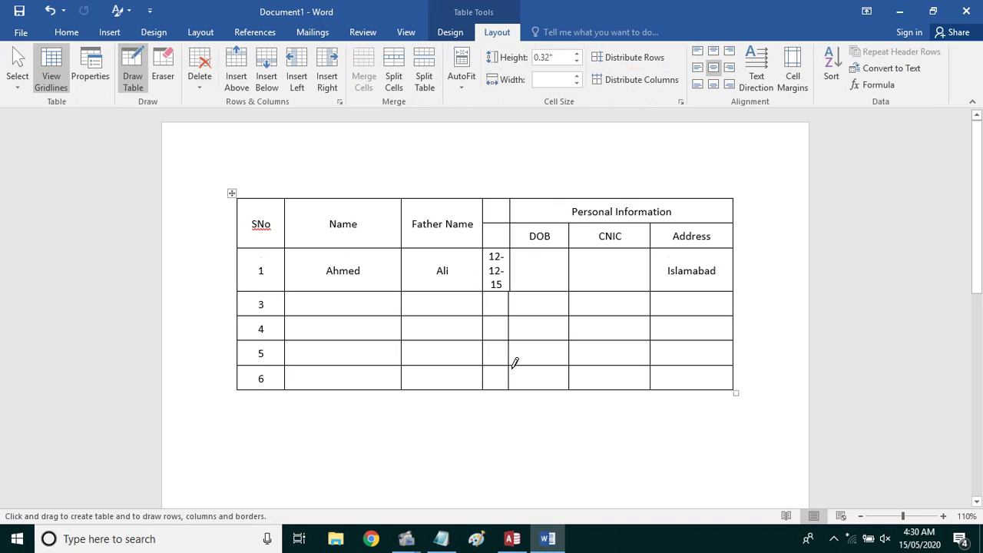
key("Escape")
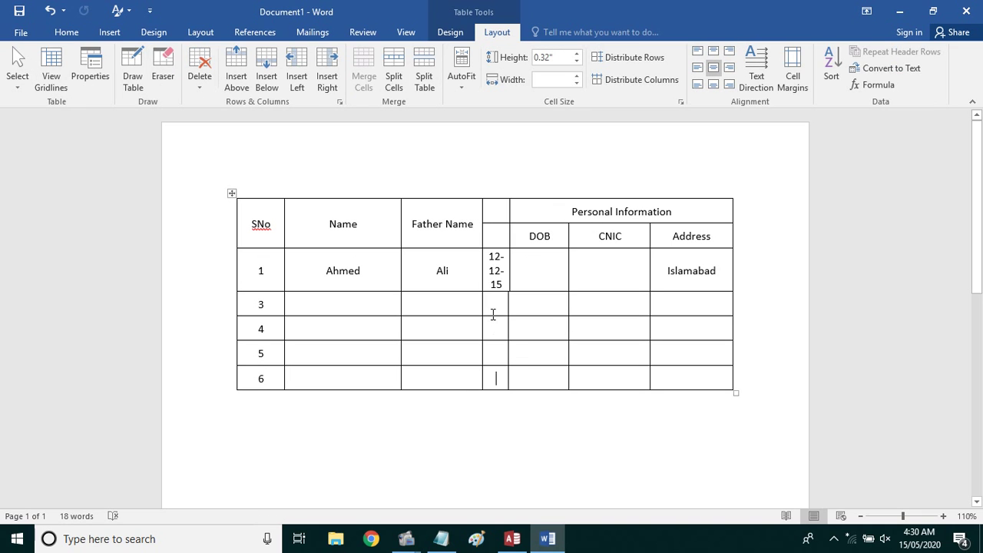
left_click_drag(499, 280, 484, 259)
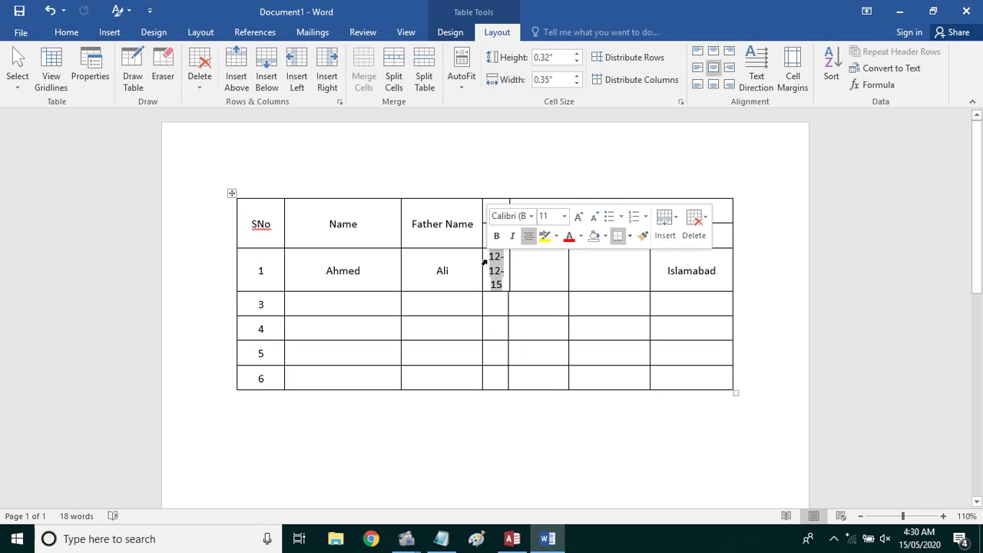
key("Delete")
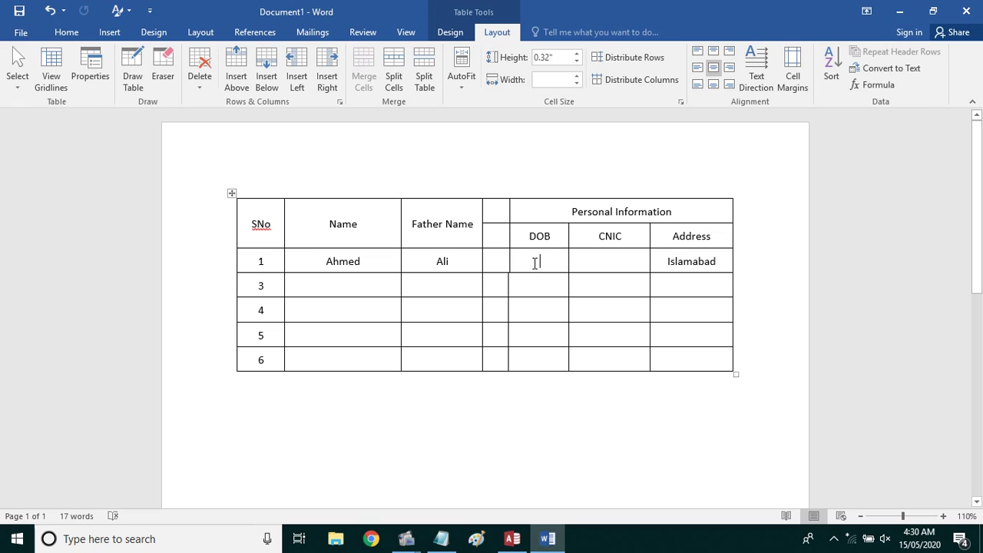
key("ctrl+z")
key("ctrl+z")
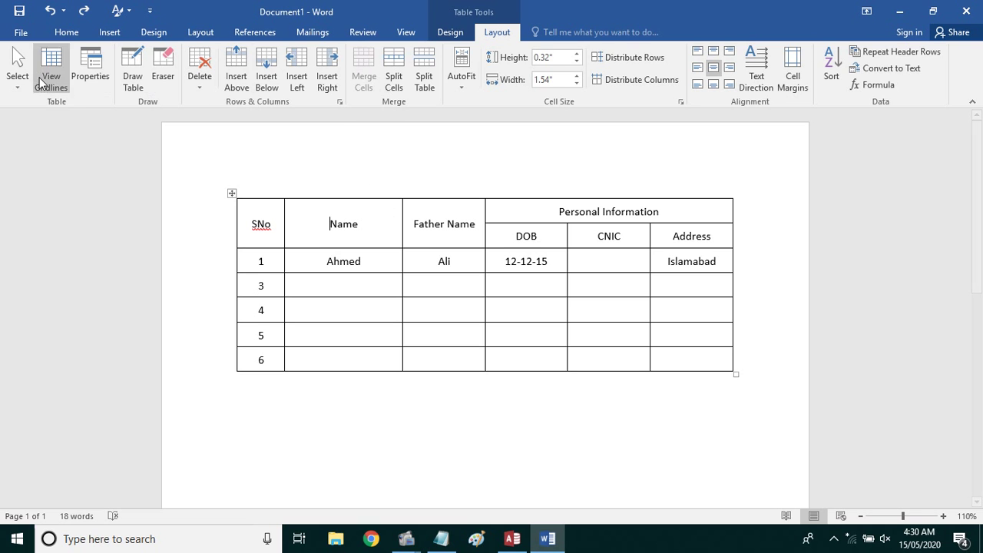
Draw a new column line through the Name column with the Draw Table pen
left_click(109, 35)
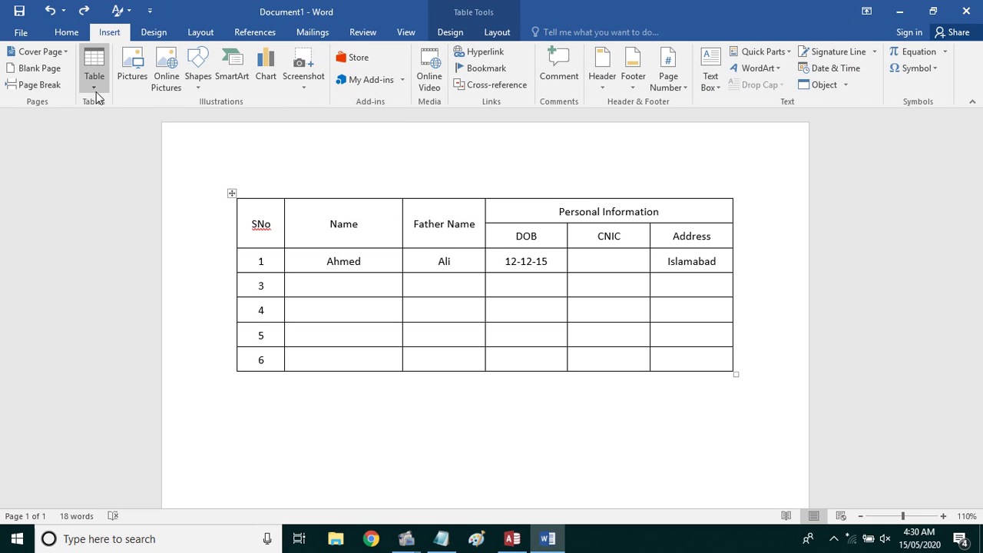
left_click(96, 91)
left_click(119, 250)
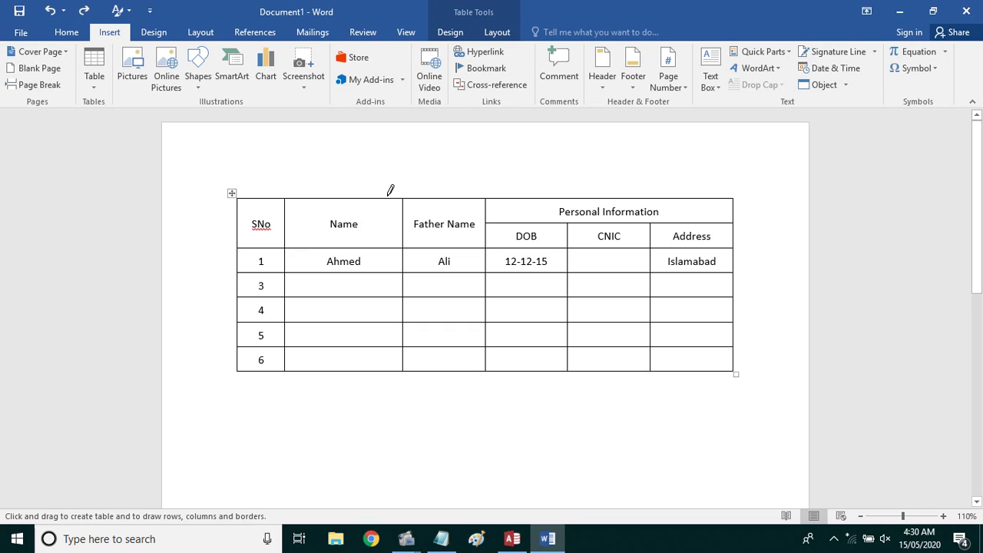
left_click_drag(377, 194, 374, 362)
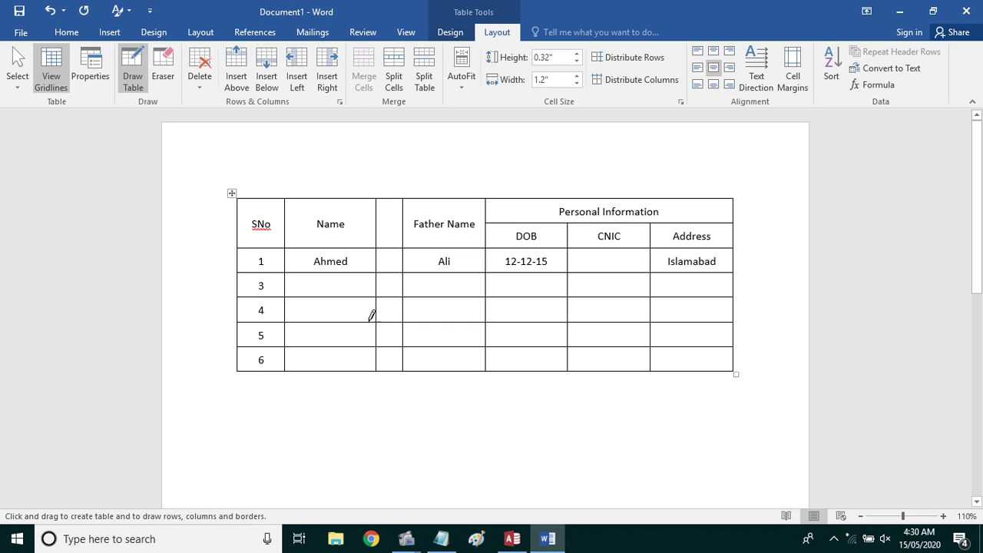
key("Escape")
Label the new narrow column's header 'S No'
left_click(388, 241)
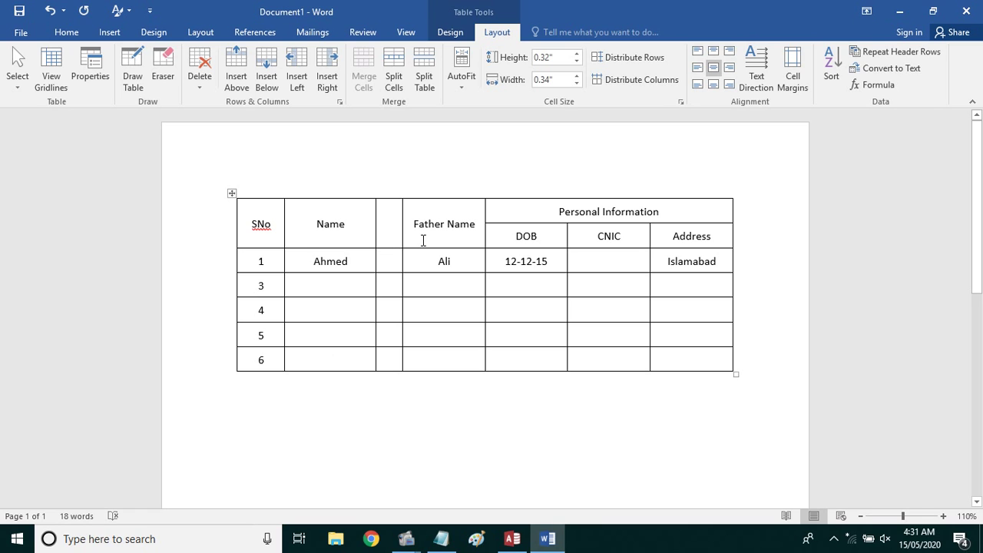
type("S")
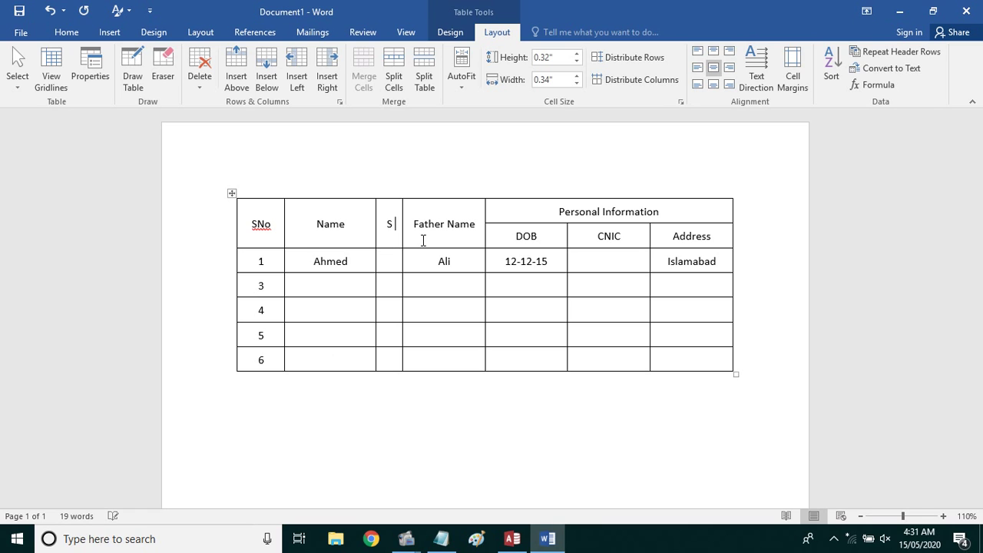
type(" NO")
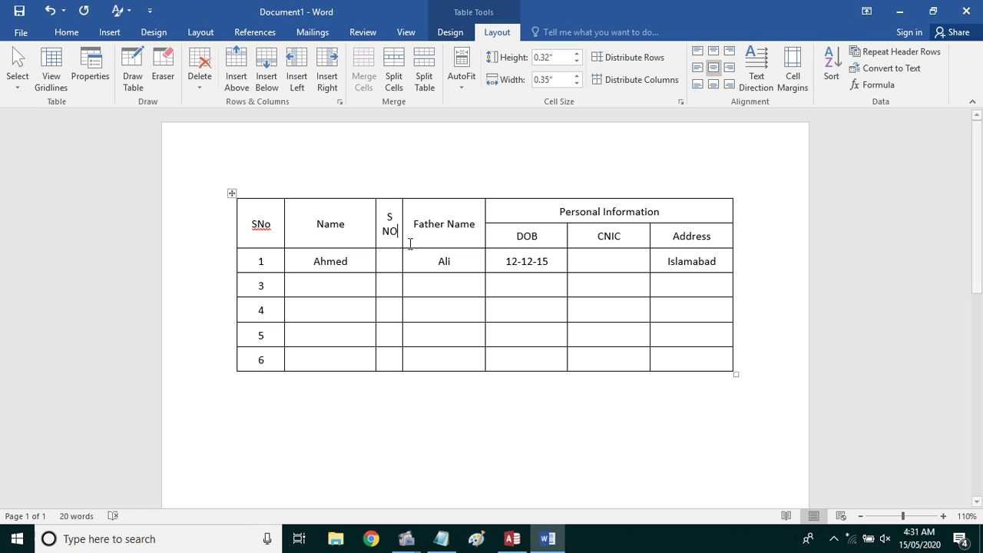
key("BackSpace")
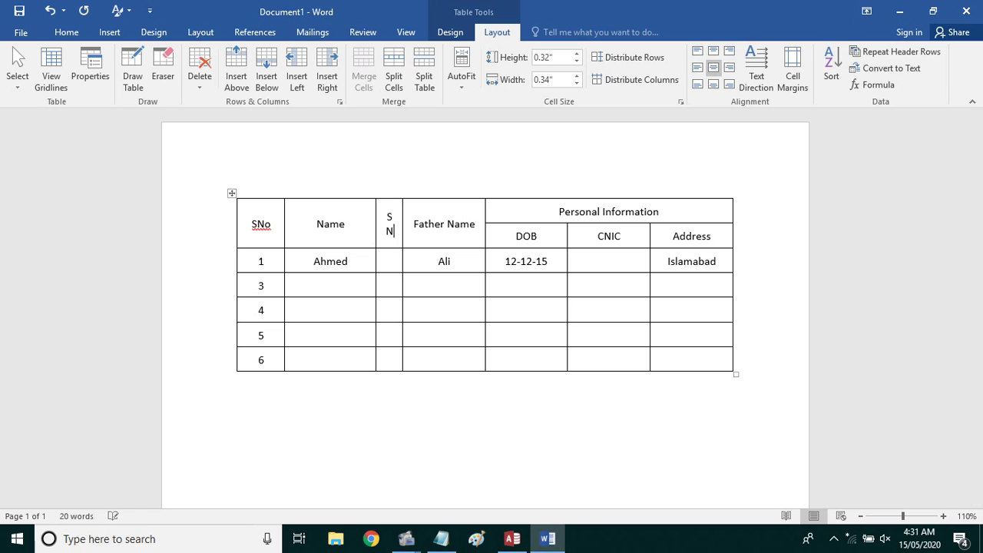
type("o")
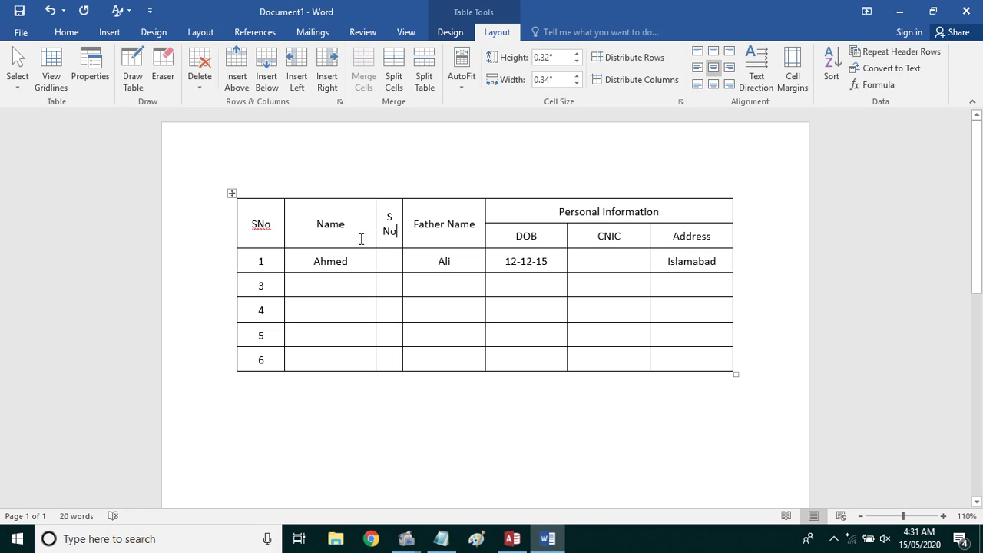
Enter 1 and 2 in the new column, then clear those data cells
left_click(392, 262)
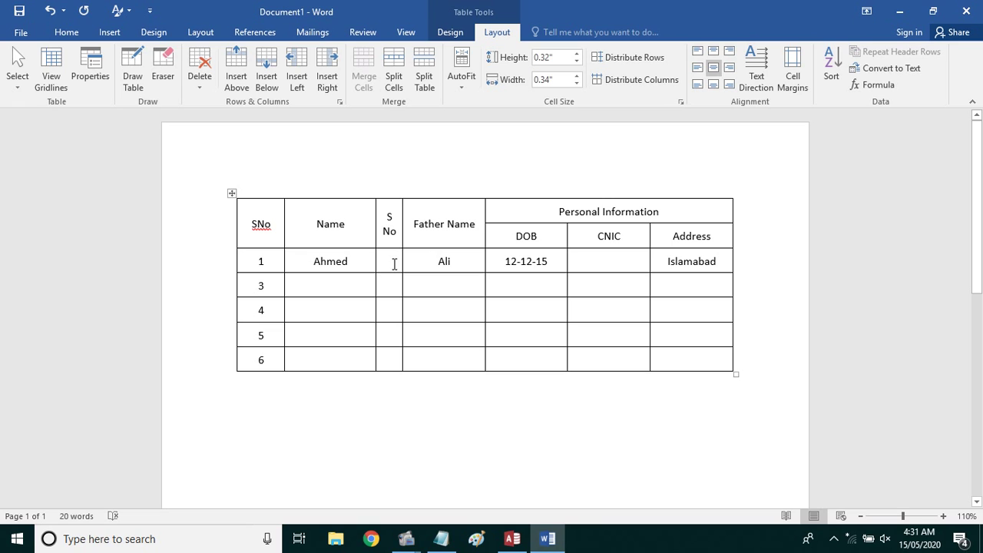
type("1")
key("Down")
type("2")
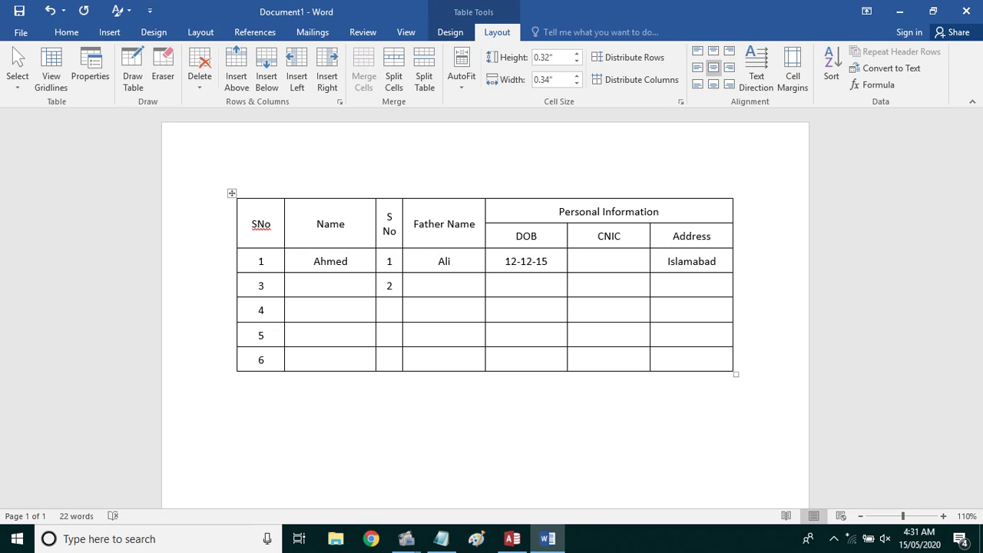
mouse_move(397, 287)
left_mouse_down()
mouse_move(389, 264)
mouse_move(388, 273)
left_mouse_up()
key("Delete")
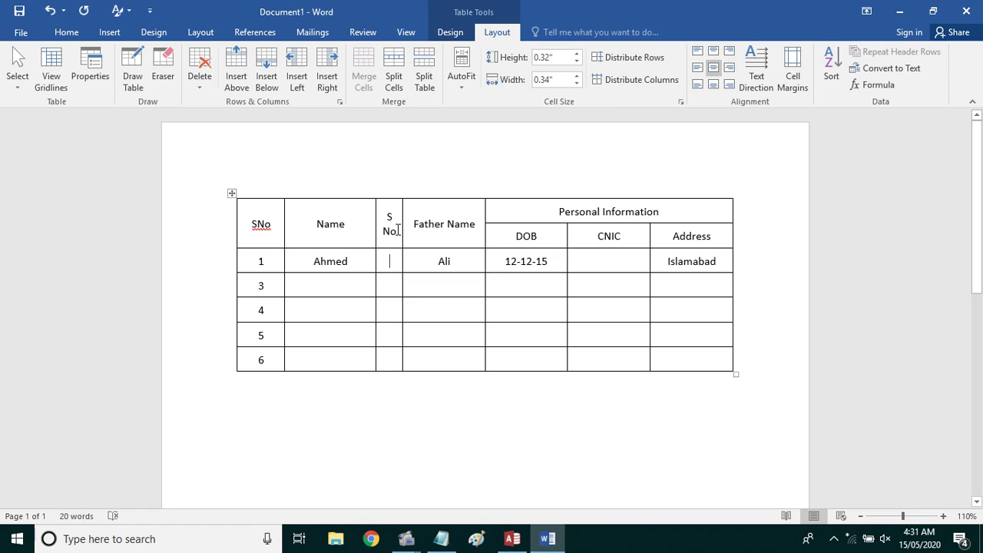
left_click(398, 230)
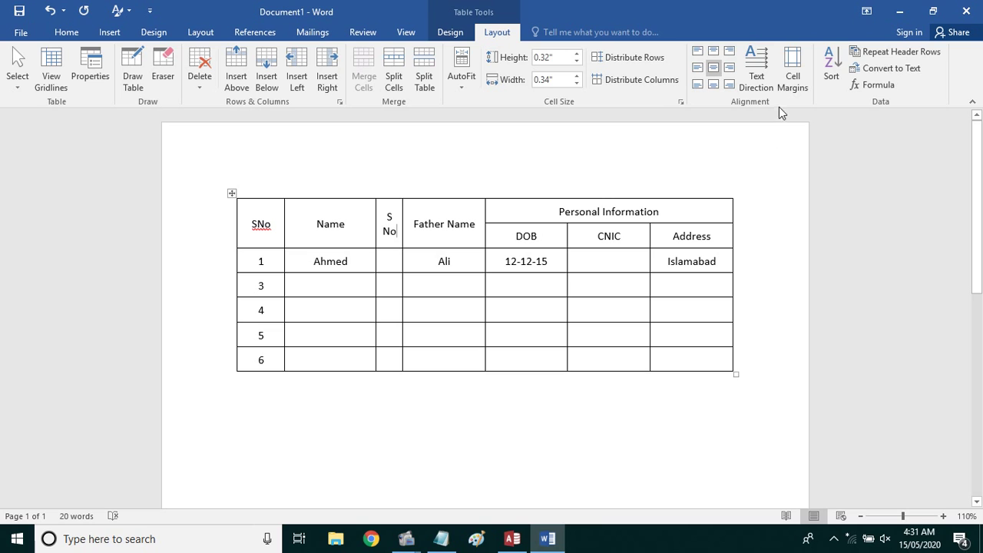
Rotate the S No header text so it reads bottom-to-top
left_click(763, 92)
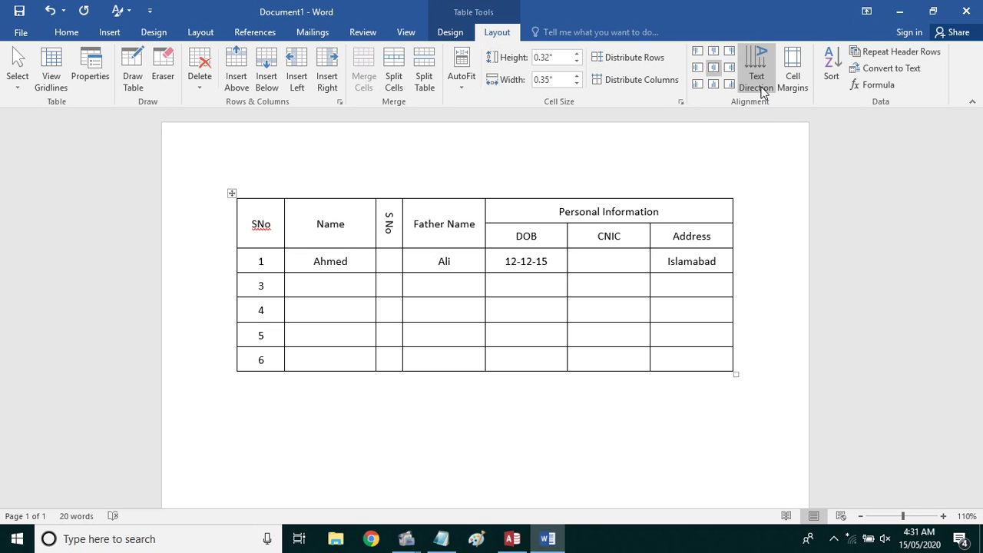
left_click(763, 92)
left_click(762, 93)
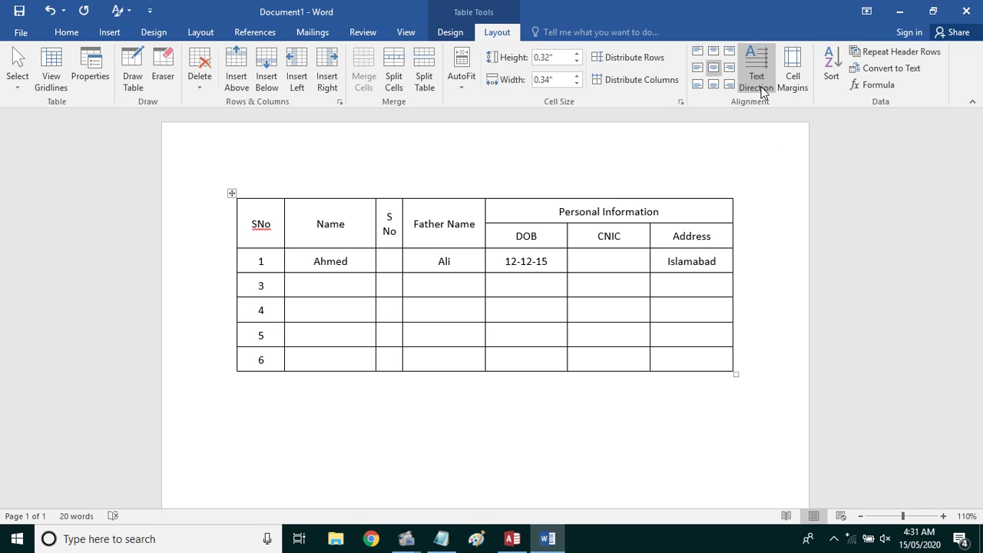
left_click(763, 92)
left_click(763, 92)
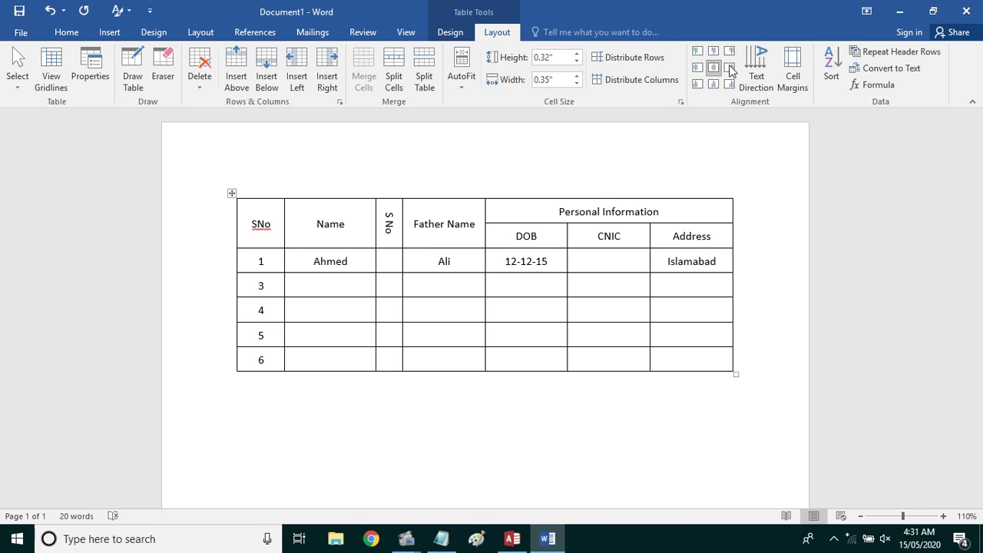
left_click(756, 64)
left_click(757, 64)
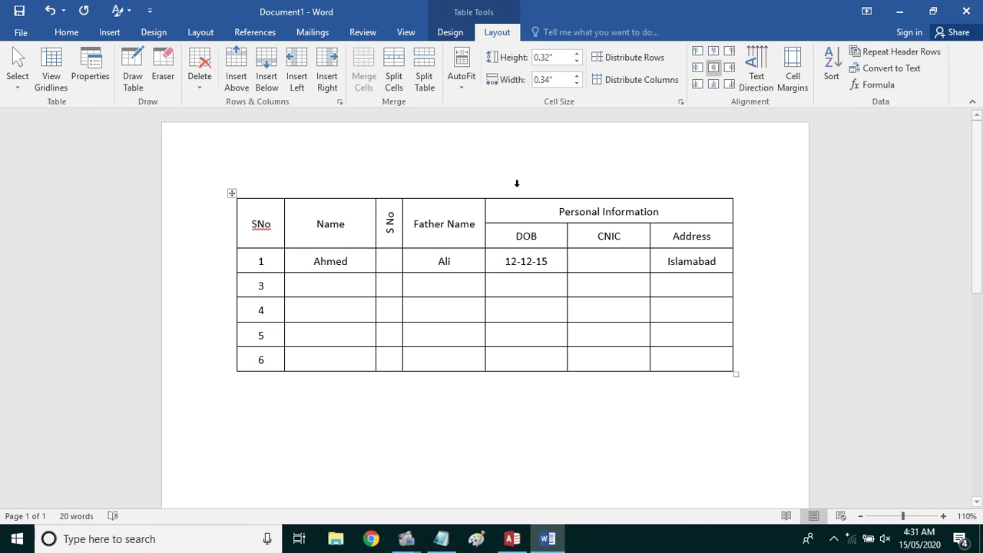
Retype the vertical header as 'Serial No' and make the header row taller
left_click(396, 265)
double_click(390, 215)
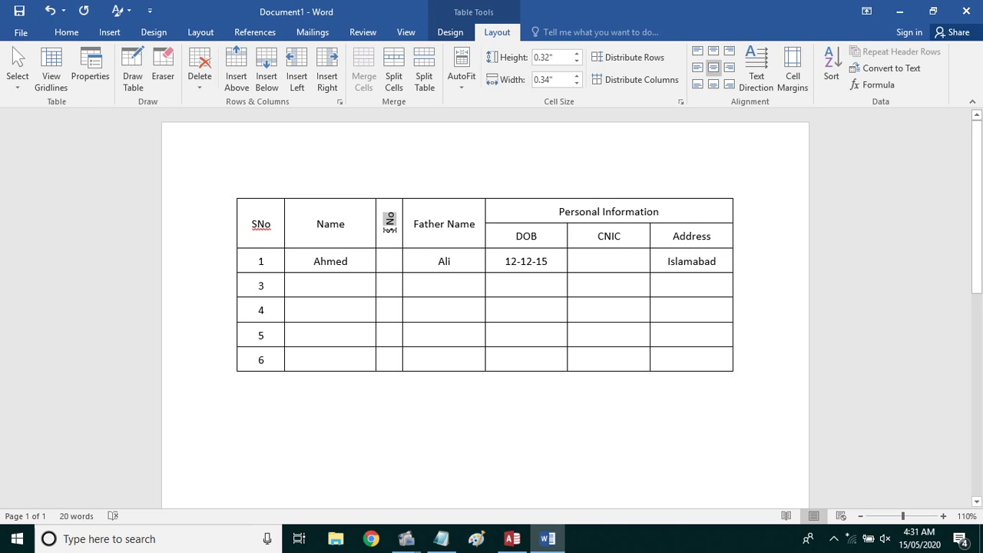
key("Delete")
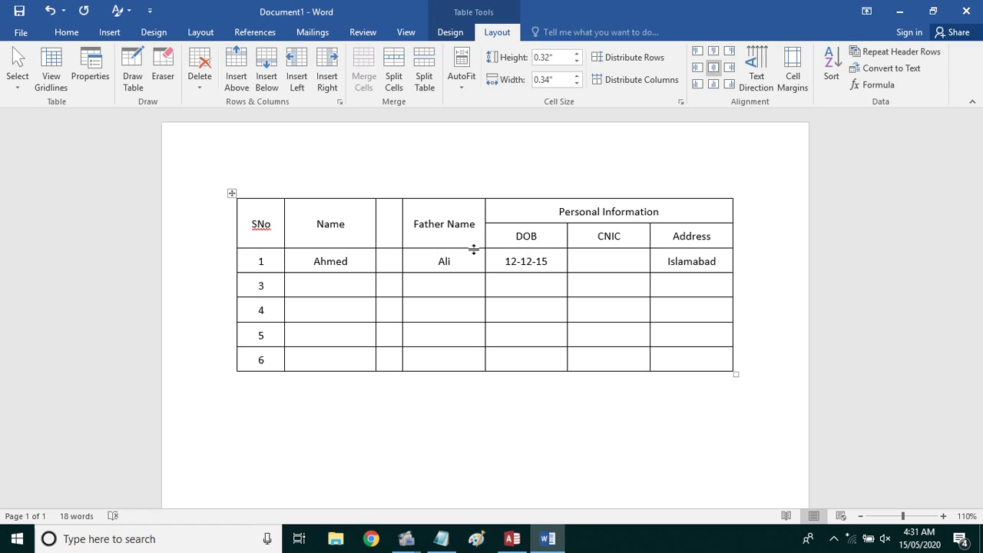
type("Serial No")
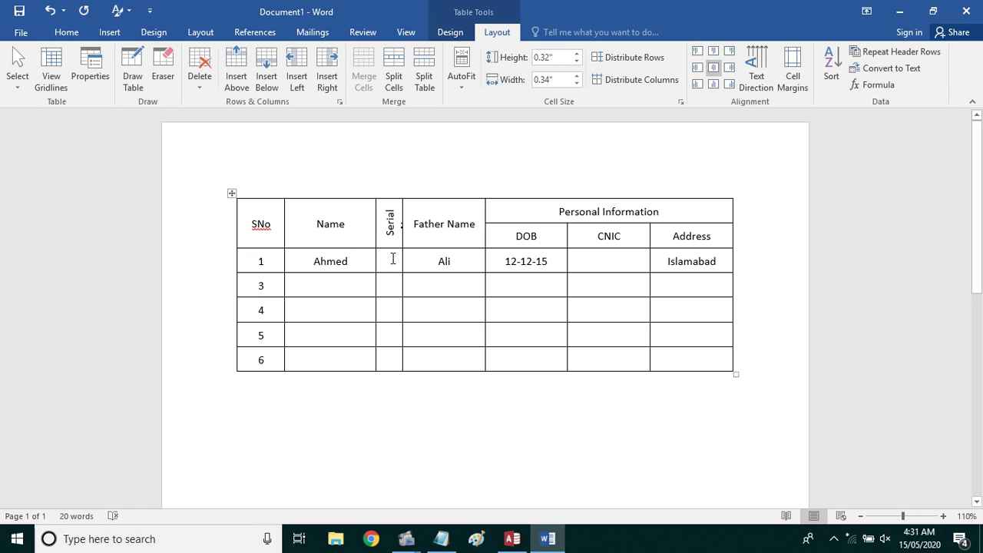
left_click_drag(393, 248, 395, 256)
left_click(454, 245)
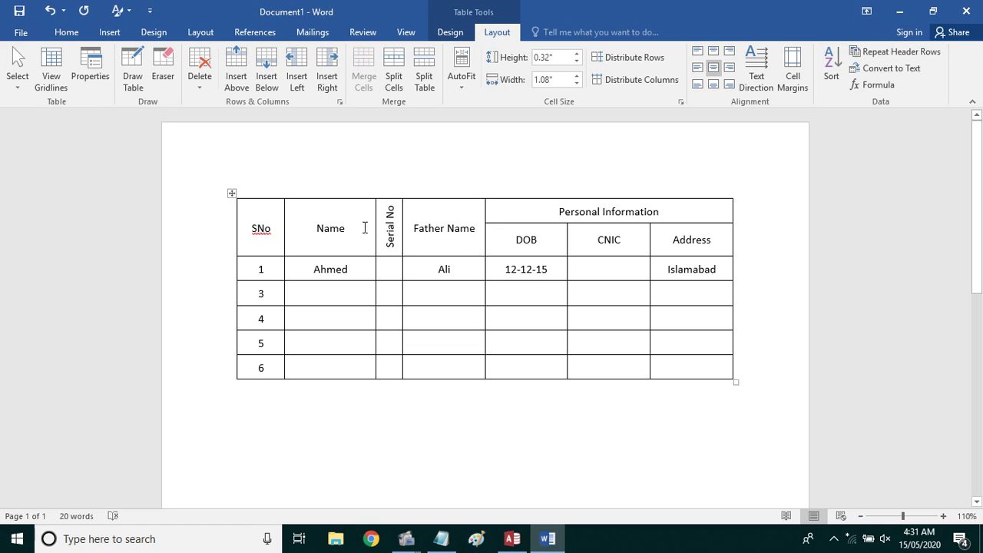
left_click_drag(390, 205, 389, 247)
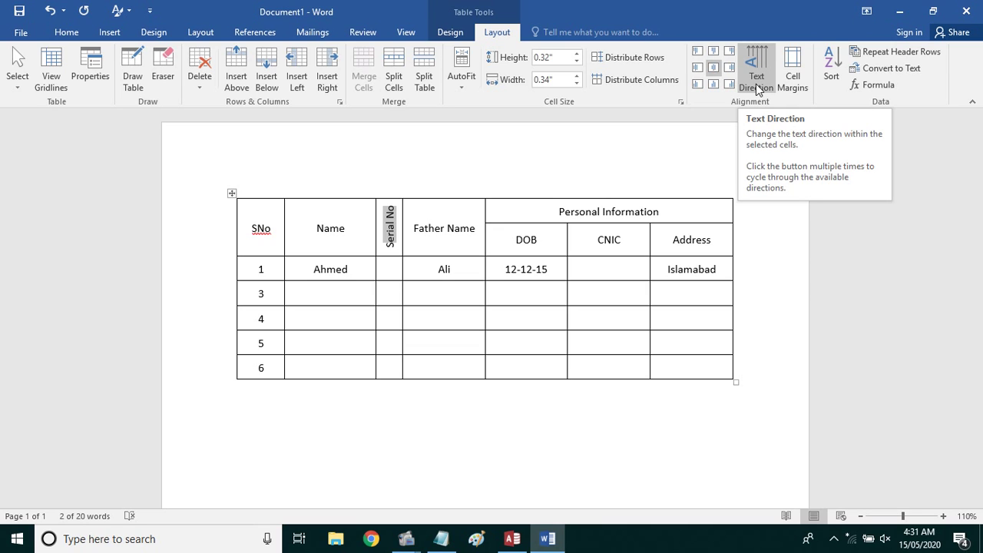
left_click(550, 295)
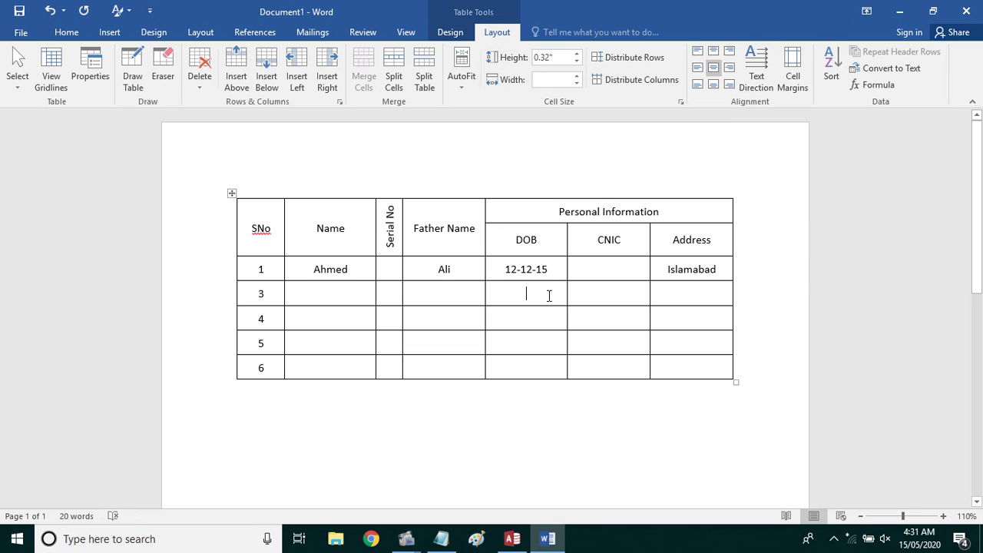
left_click(673, 375)
left_click(320, 408)
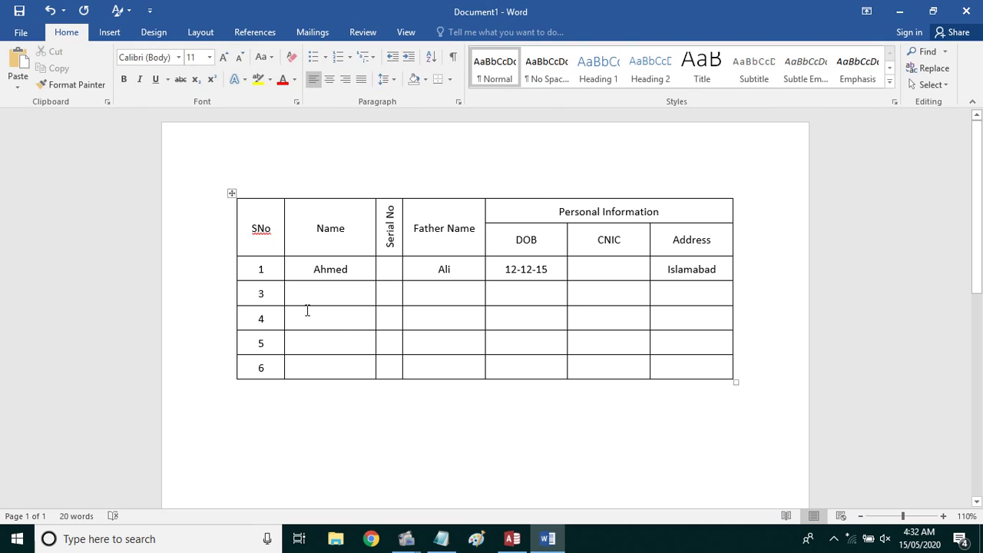
left_click(296, 319)
left_click(261, 209)
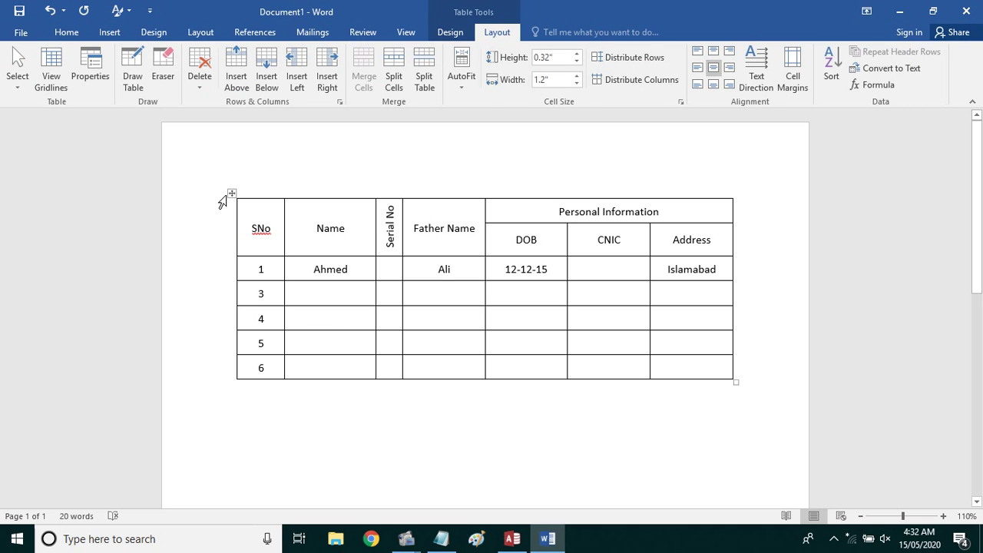
Put a placeholder line 'ss' above the table, keeping the table below it
key("ctrl+a")
type("ss")
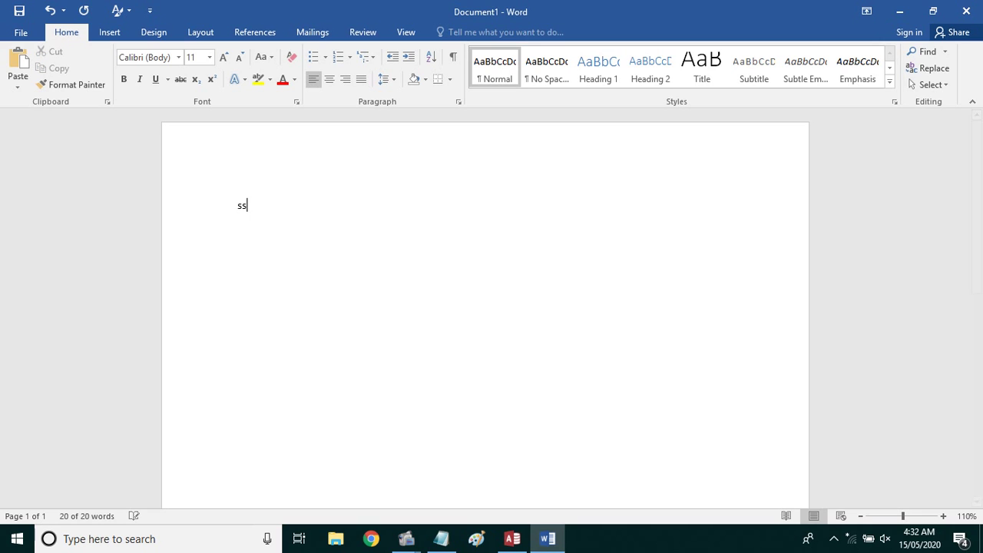
key("Return")
key("ctrl+v")
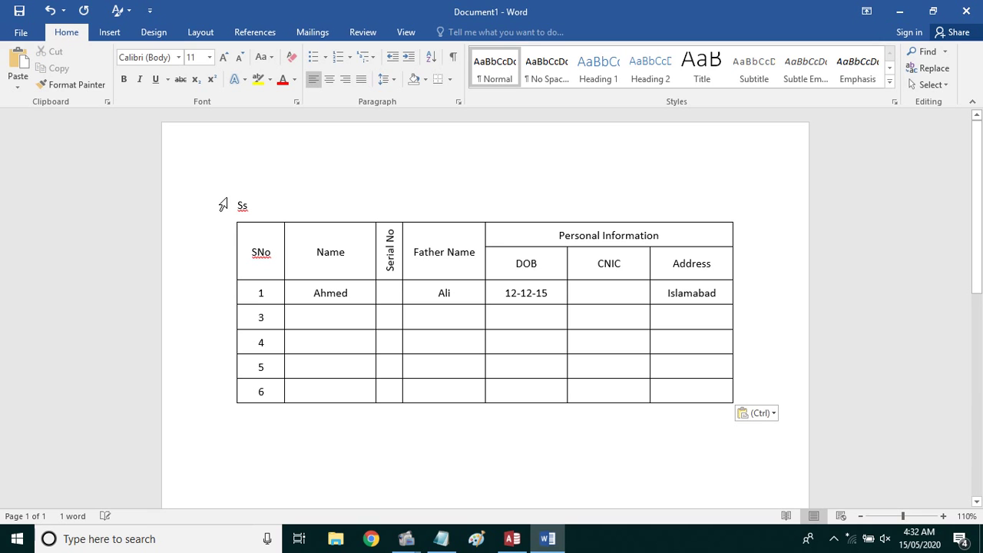
Replace the placeholder with the title 'Students in Excel'
double_click(241, 206)
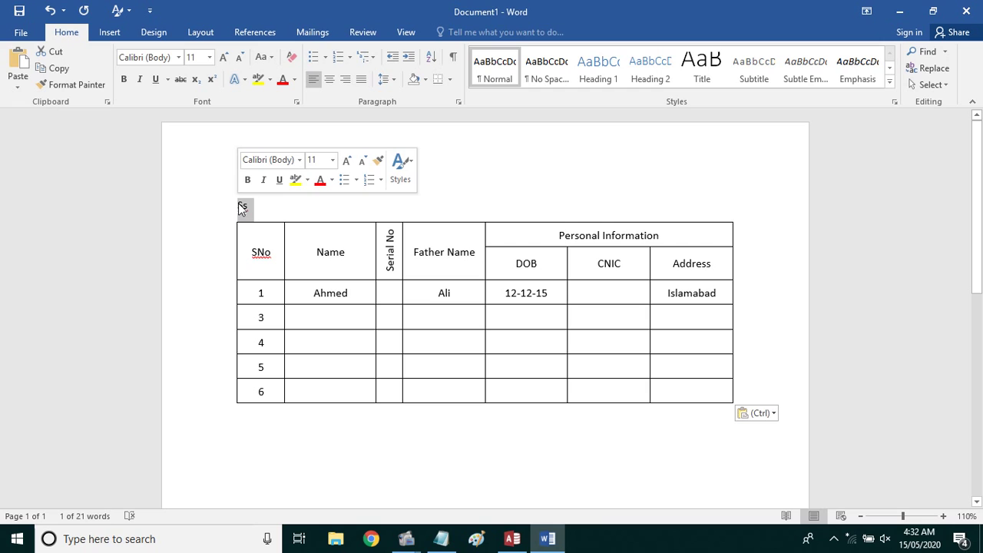
type("Student of")
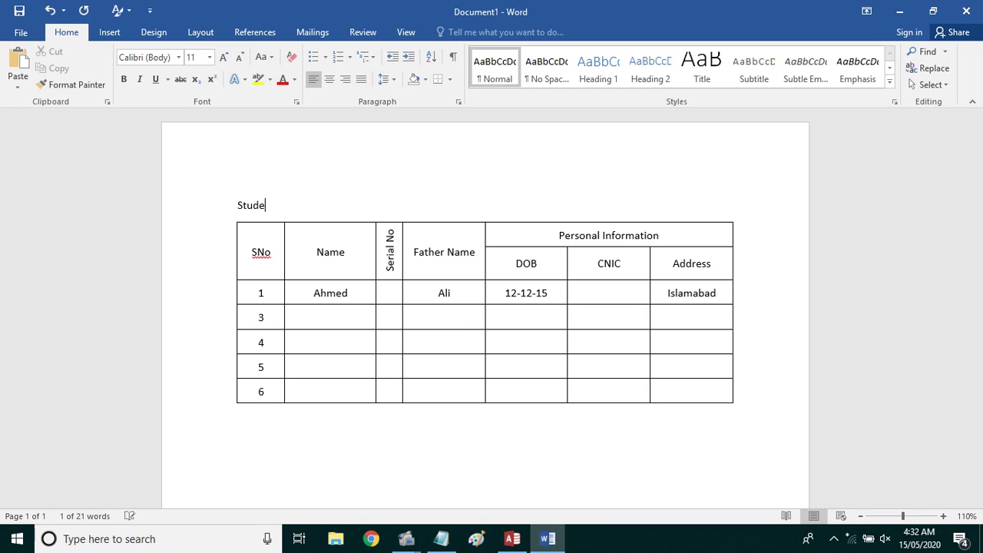
key("BackSpace")
key("BackSpace")
key("BackSpace")
type("s ")
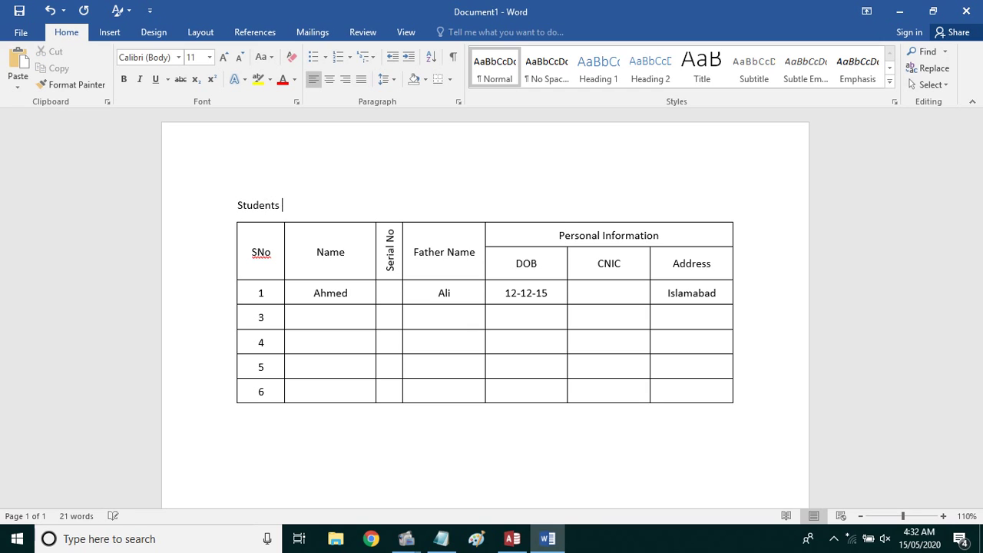
type("of Class Ex")
key("BackSpace")
key("BackSpace")
key("BackSpace")
type("in Excel")
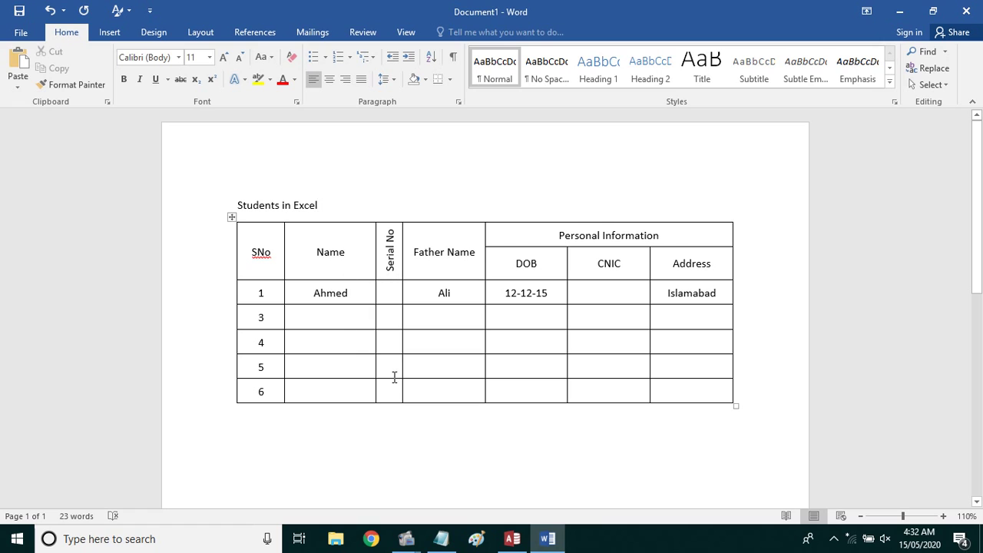
left_click(407, 415)
Split the table before row 3 and paste a copy of 'Students in Excel' between the tables
left_click(312, 319)
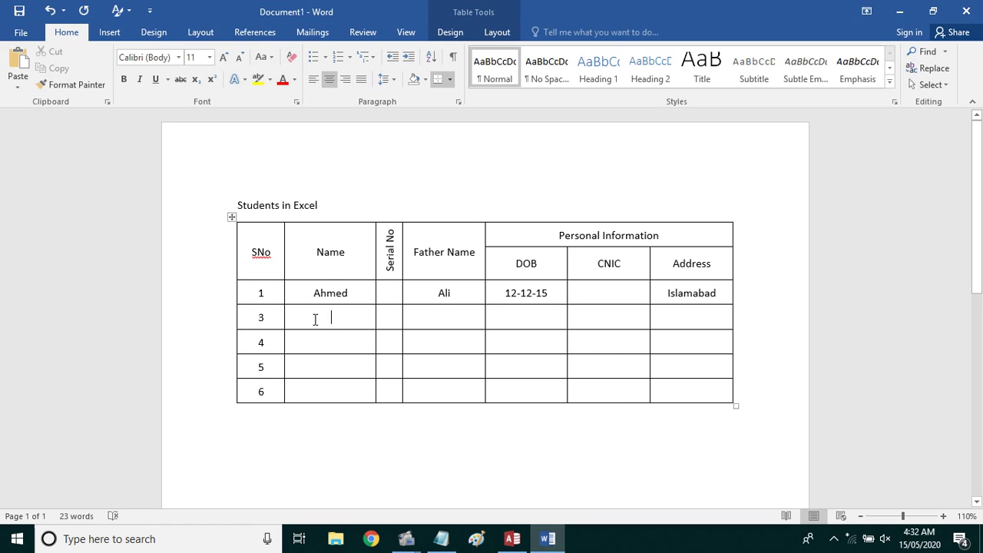
left_click(481, 32)
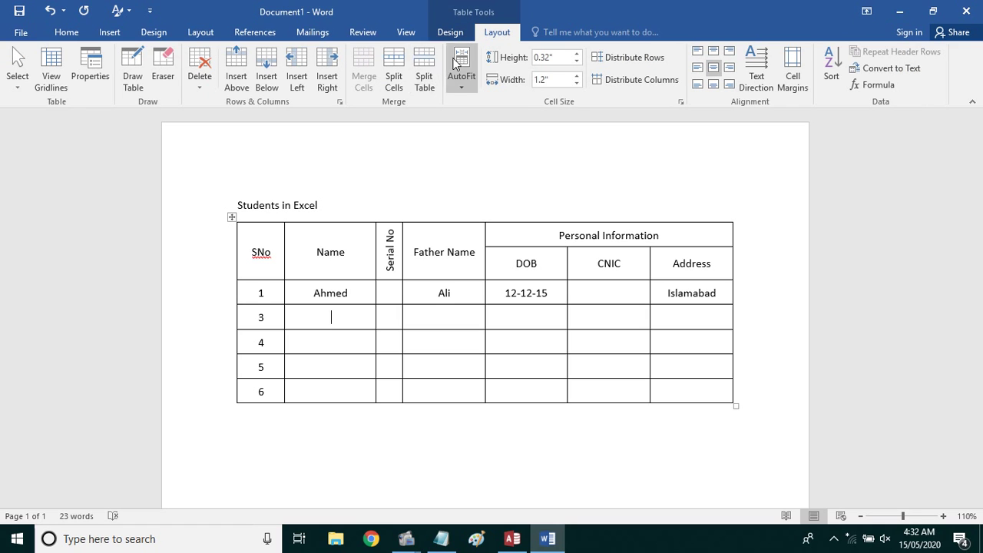
left_click(427, 68)
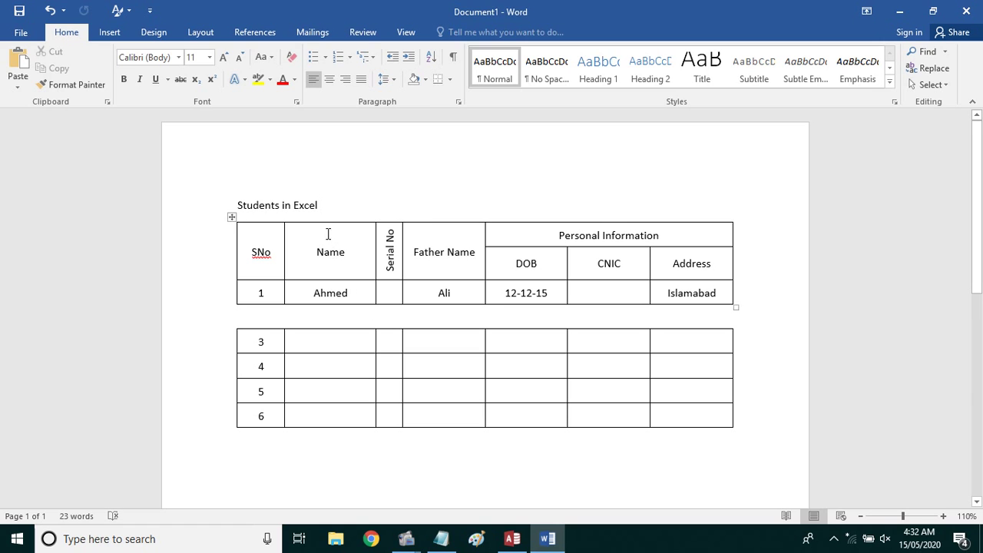
left_click_drag(336, 202, 249, 206)
key("ctrl+c")
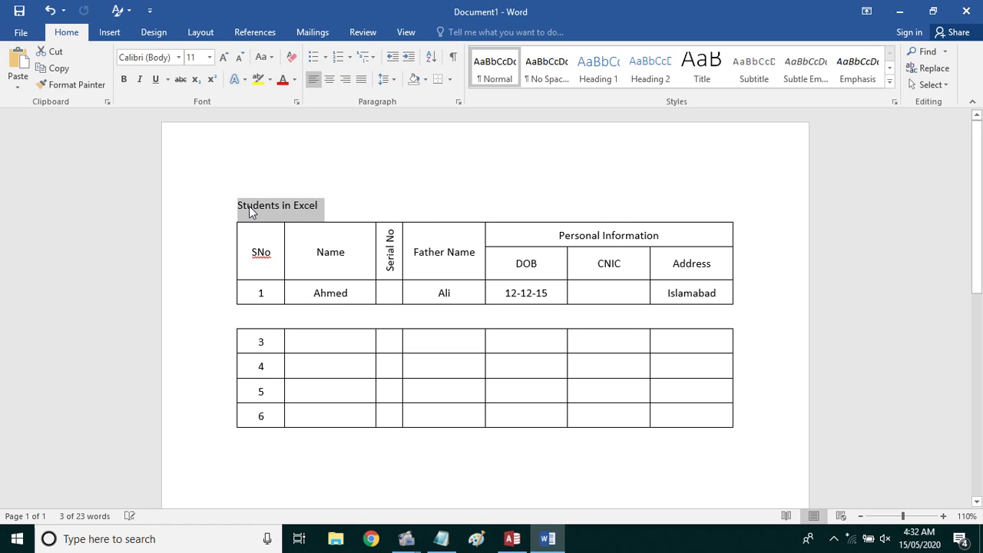
left_click(317, 322)
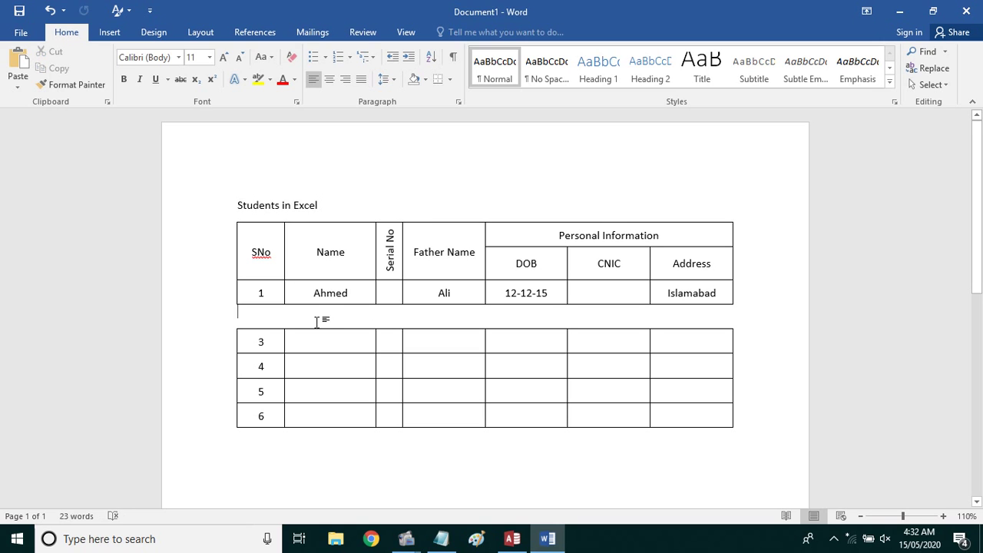
key("ctrl+v")
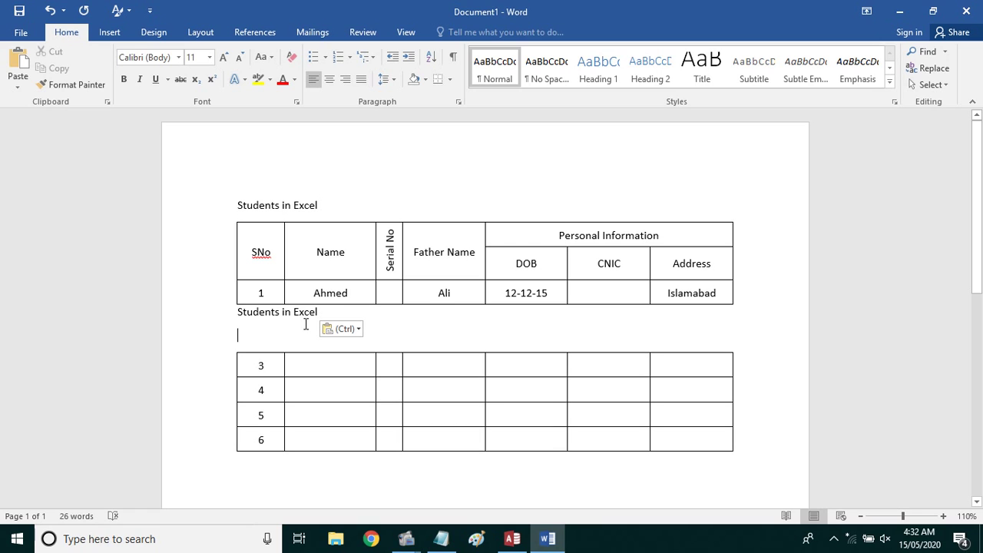
key("BackSpace")
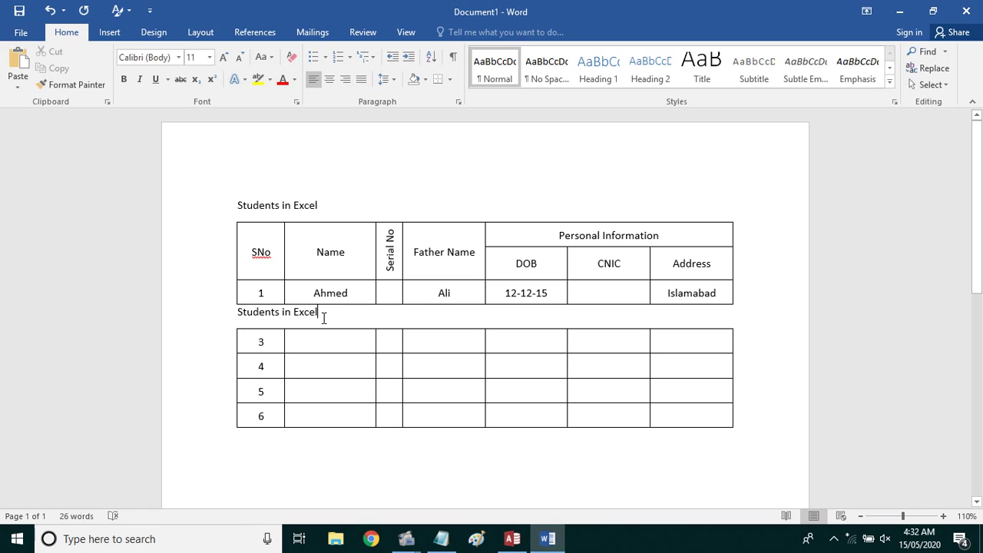
Split the second table again between rows 4 and 5
left_click(314, 387)
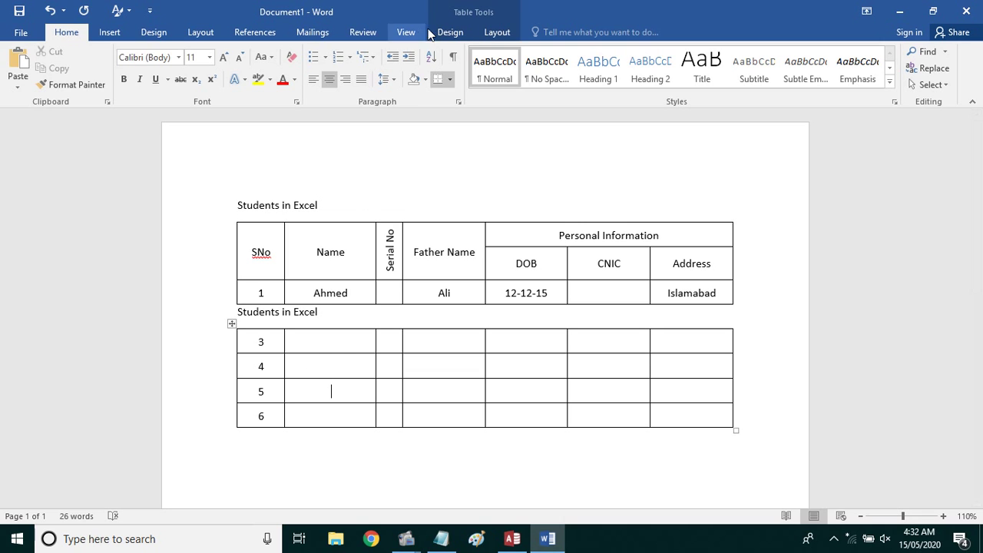
left_click(479, 31)
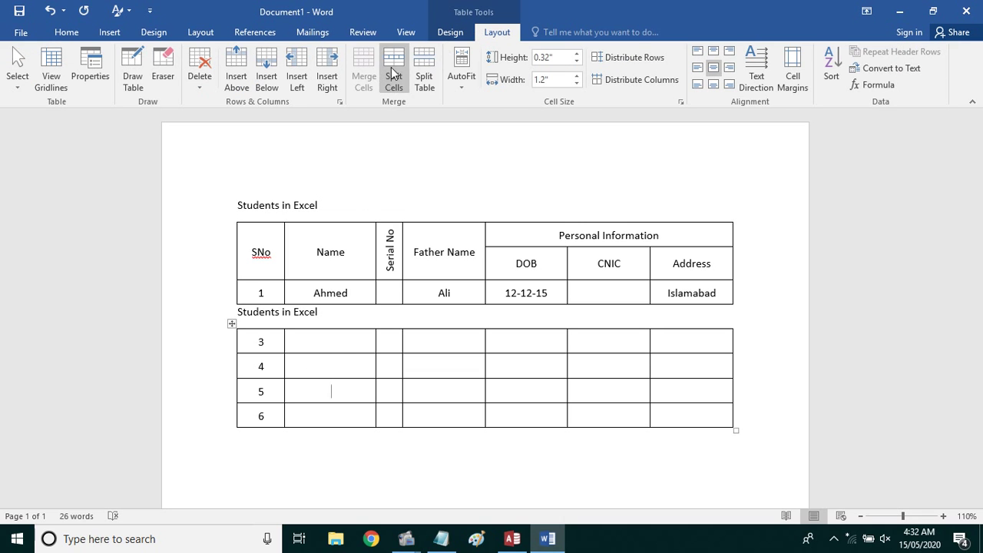
left_click(425, 71)
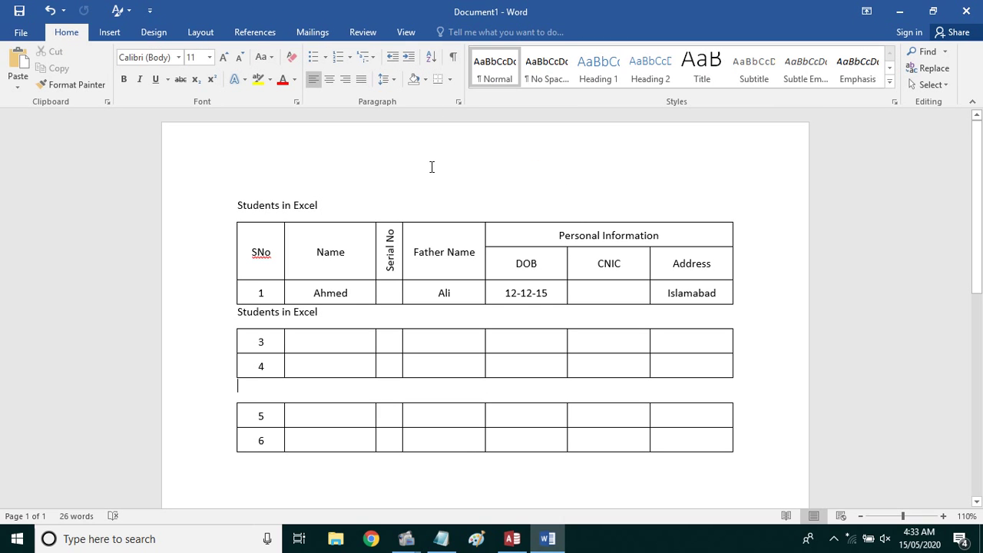
Split the Name header cell into two sub-cells
left_click(360, 260)
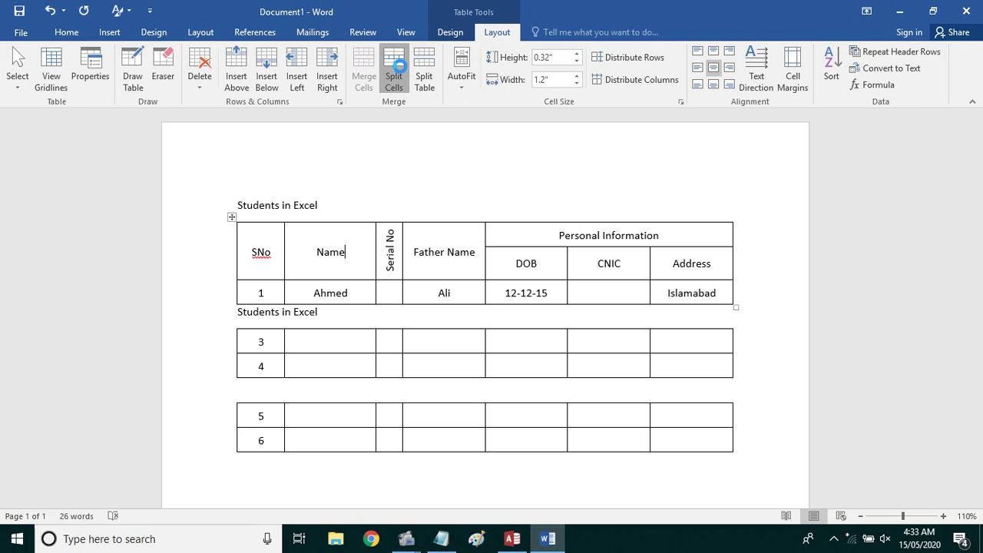
left_click(394, 68)
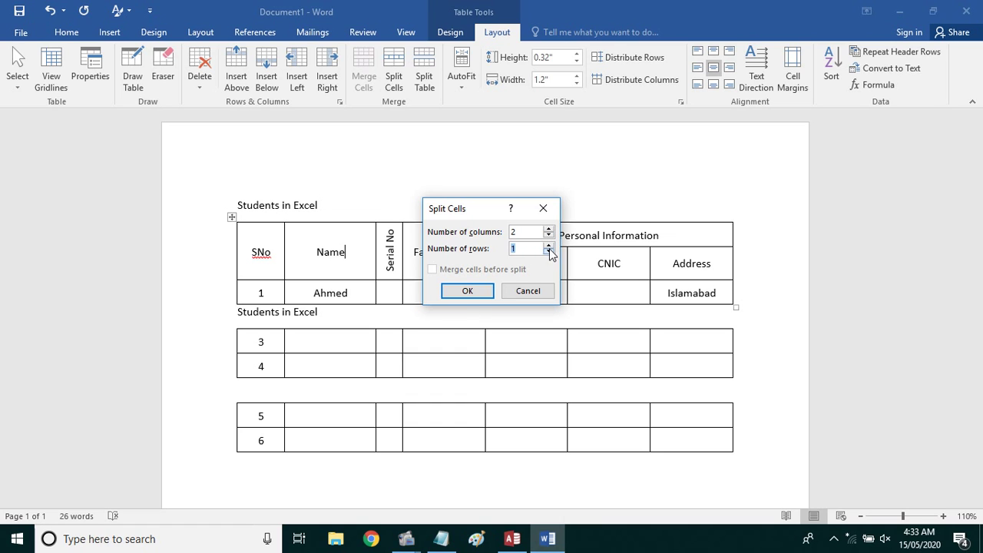
left_click(550, 247)
left_click(466, 291)
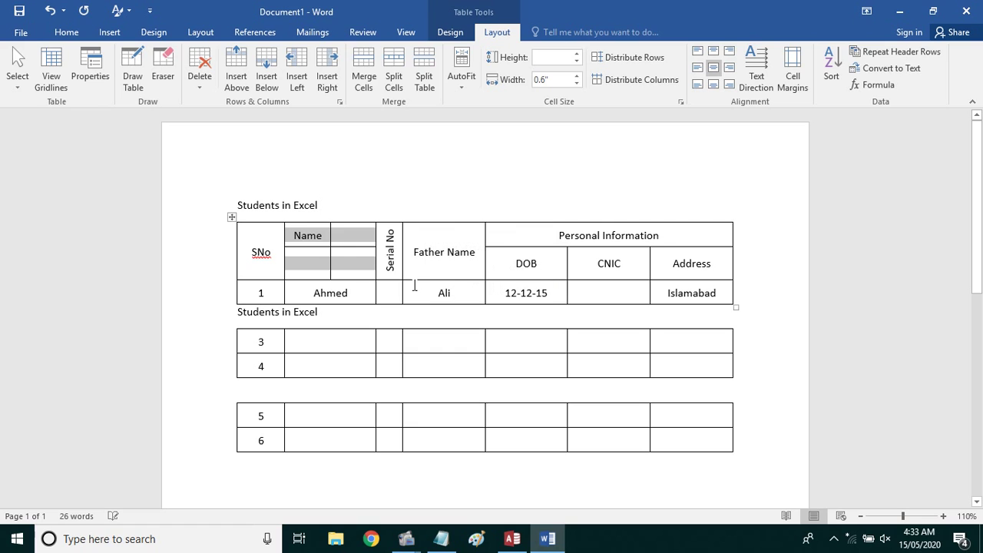
Rejoin the Name sub-cells into a single header cell
left_click(344, 263)
left_click(345, 235)
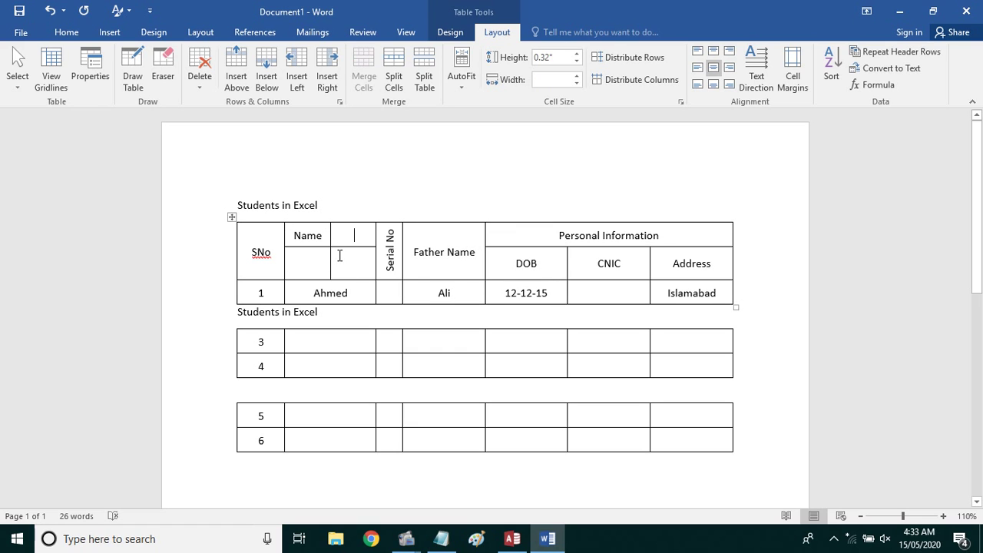
left_click(303, 259)
left_click(330, 267)
left_click(324, 236)
key("ctrl+z")
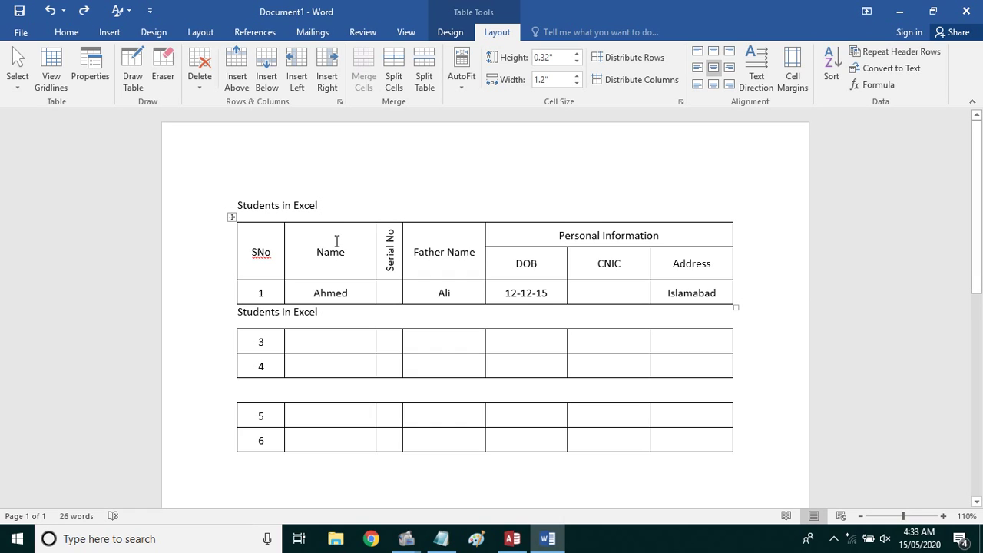
Select the rows 5–6 table and try fixed column width, then AutoFit to Window
left_click(265, 416)
left_click(232, 397)
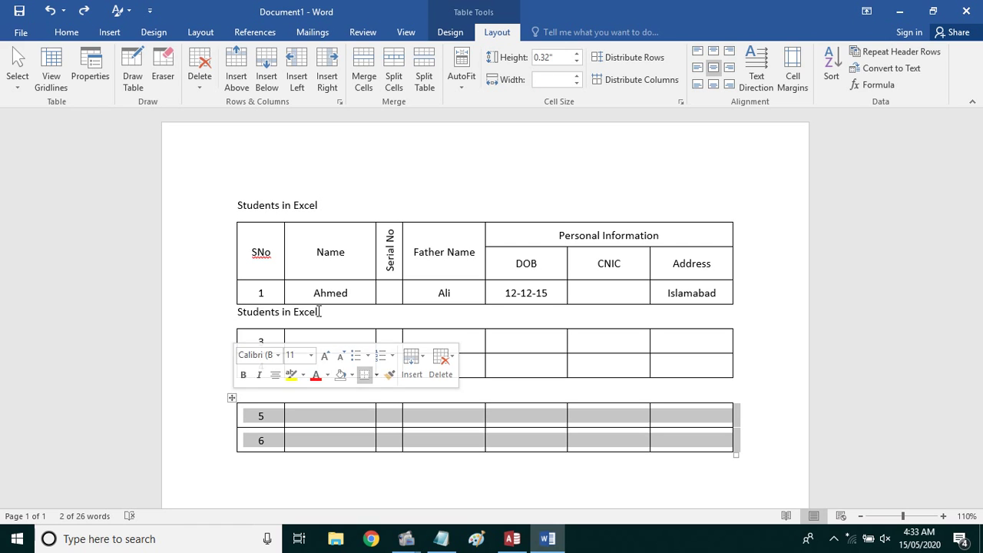
left_click(467, 87)
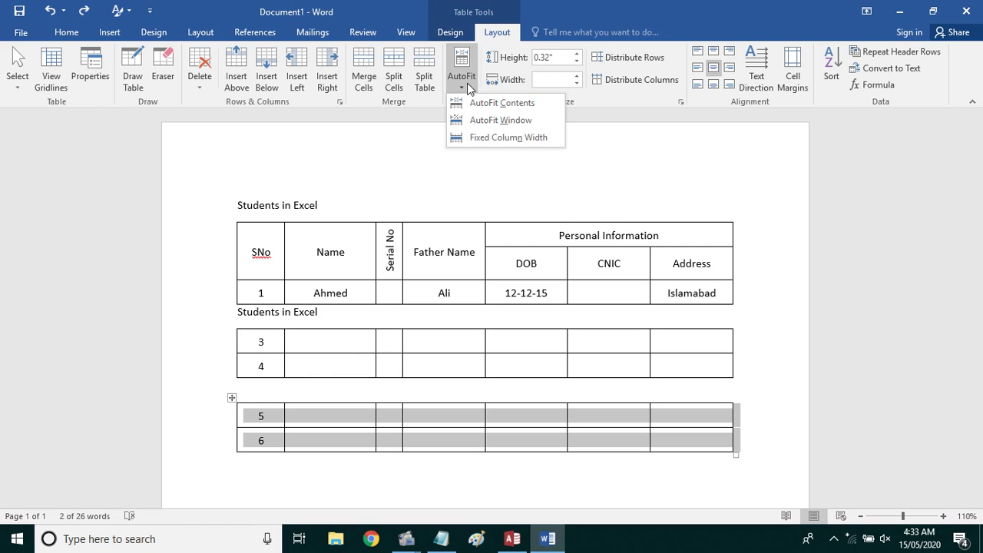
left_click(531, 142)
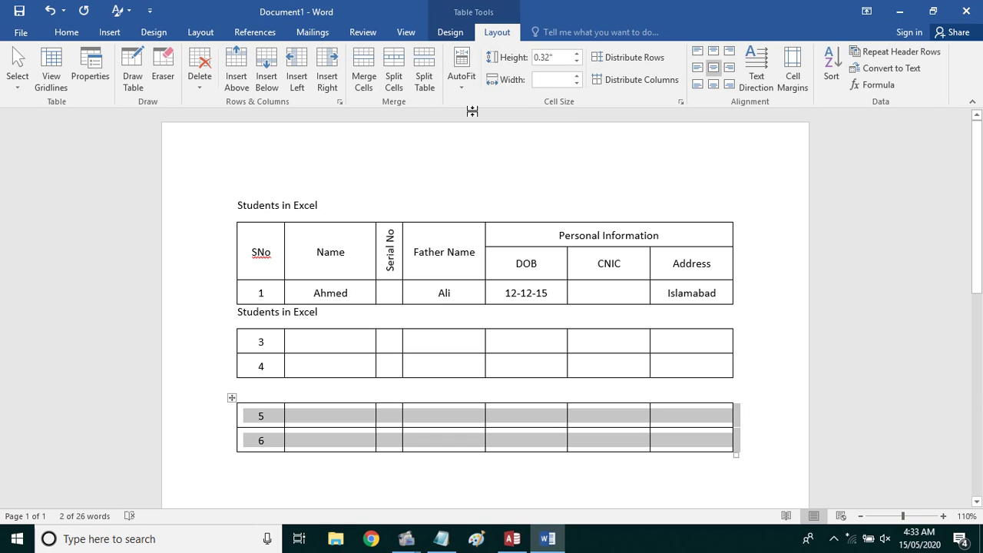
left_click(362, 416)
left_click(231, 397)
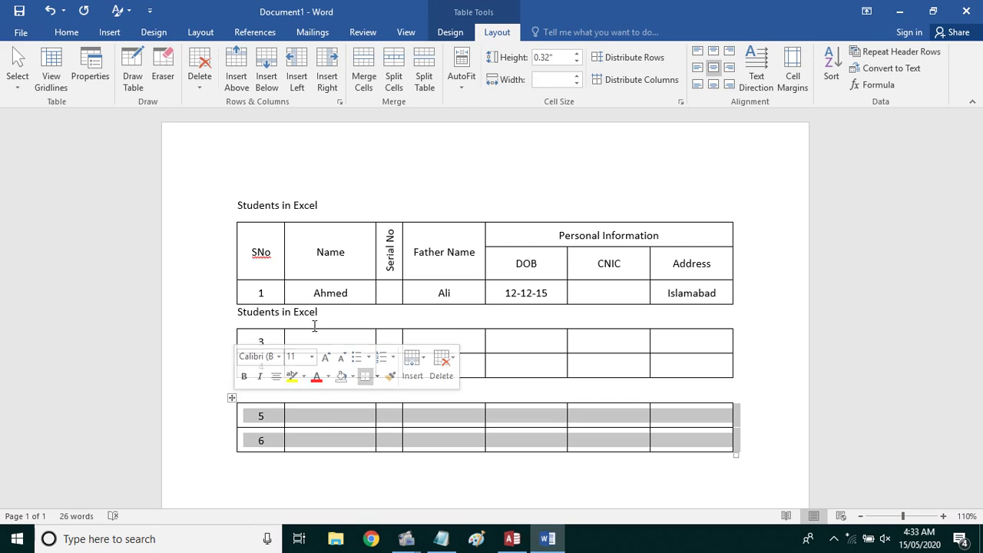
left_click(461, 88)
left_click(470, 120)
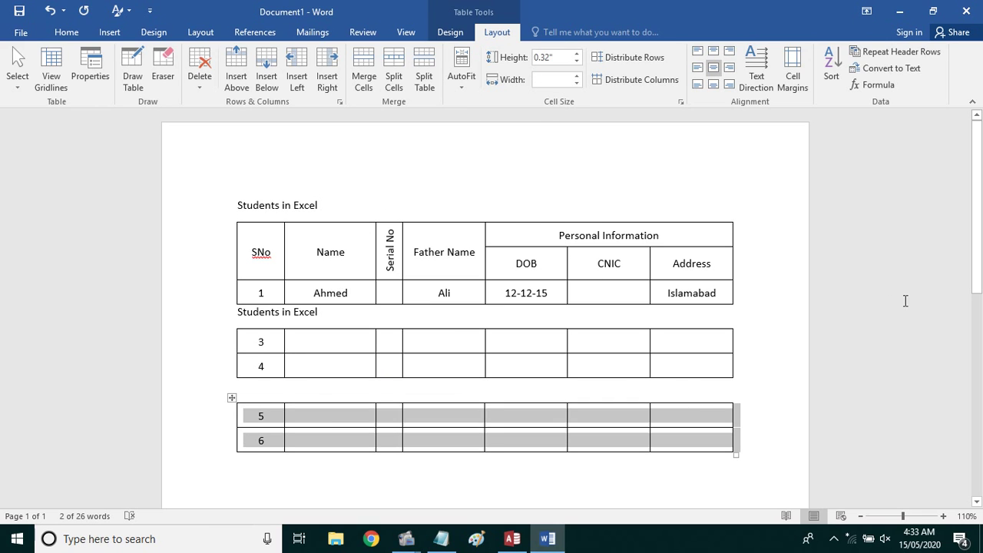
AutoFit the rows 5–6 table's columns to their contents
left_click(460, 83)
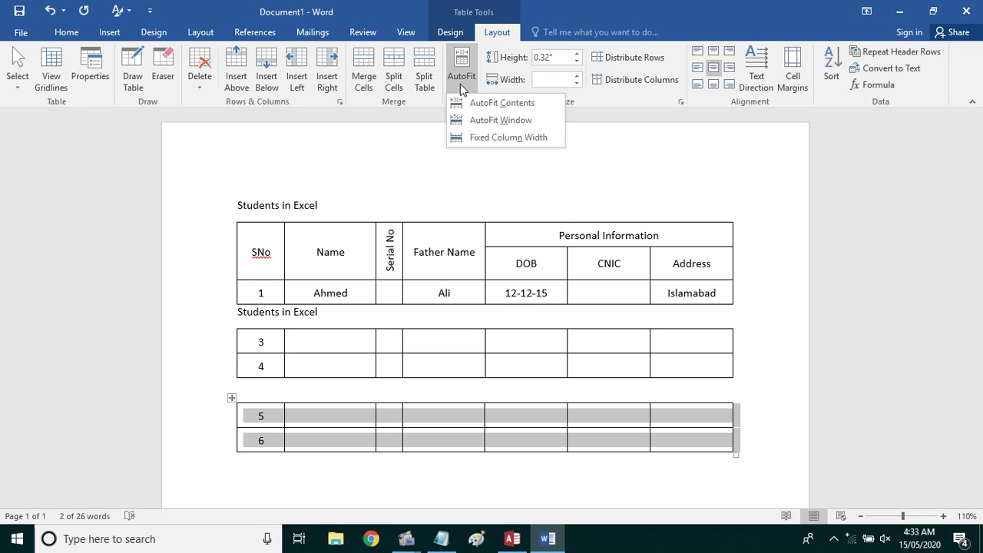
left_click(453, 100)
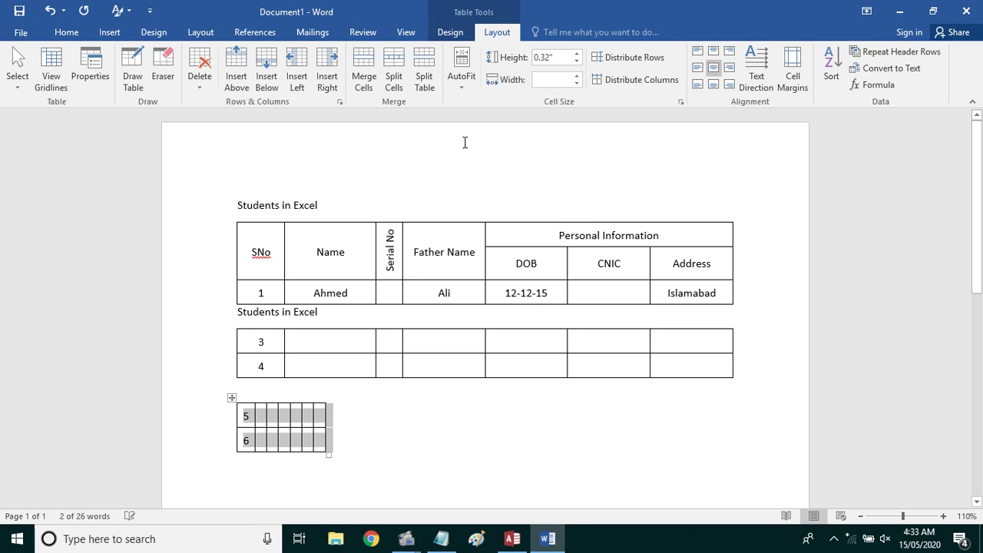
left_click(420, 386)
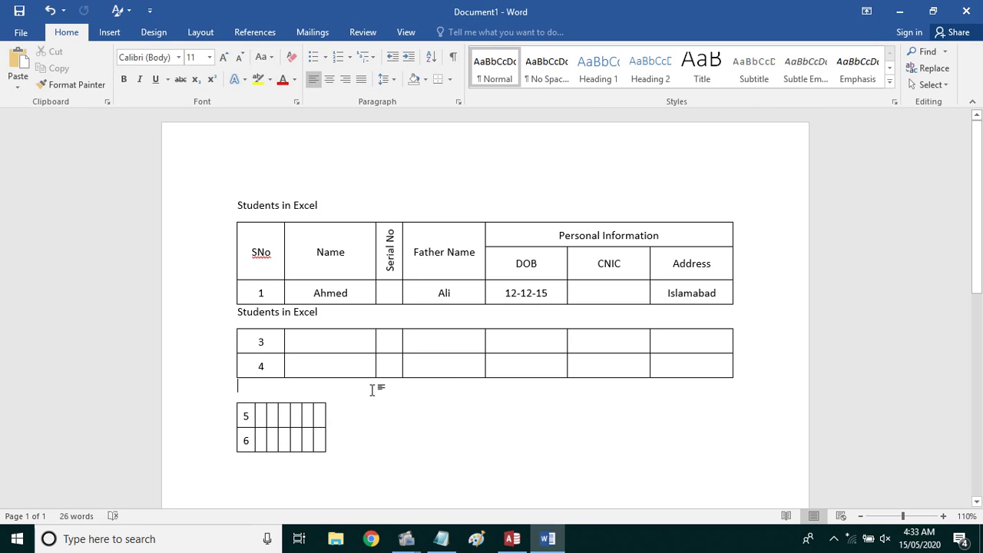
Replace the 5 with header 'SNo' and add 'Name of Students' beside it
double_click(247, 416)
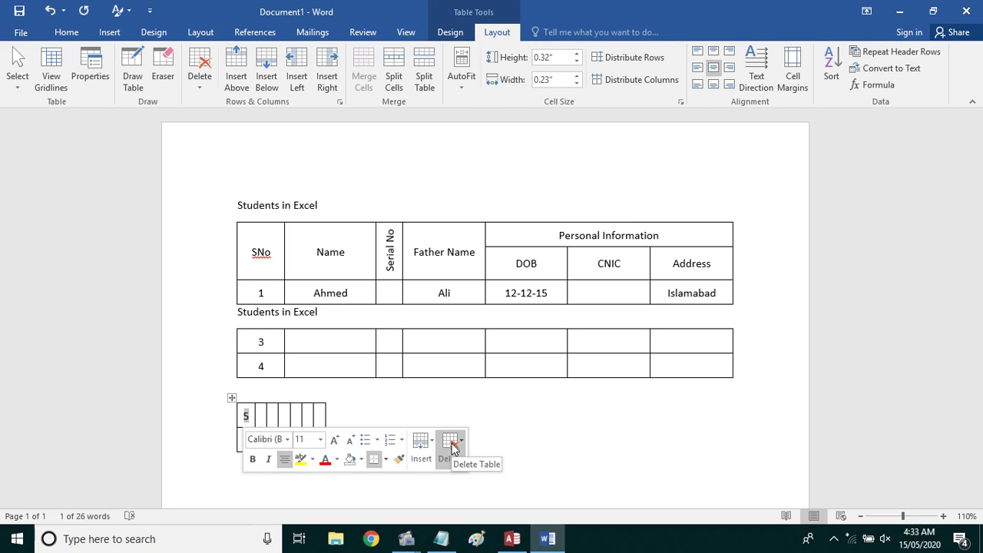
key("BackSpace")
type("SNo")
key("Tab")
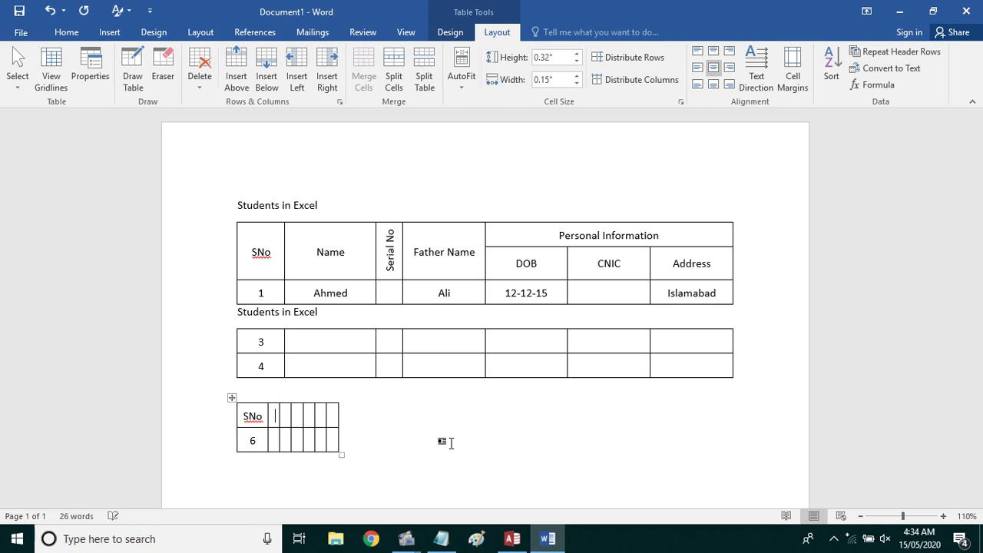
type("Name of Stud")
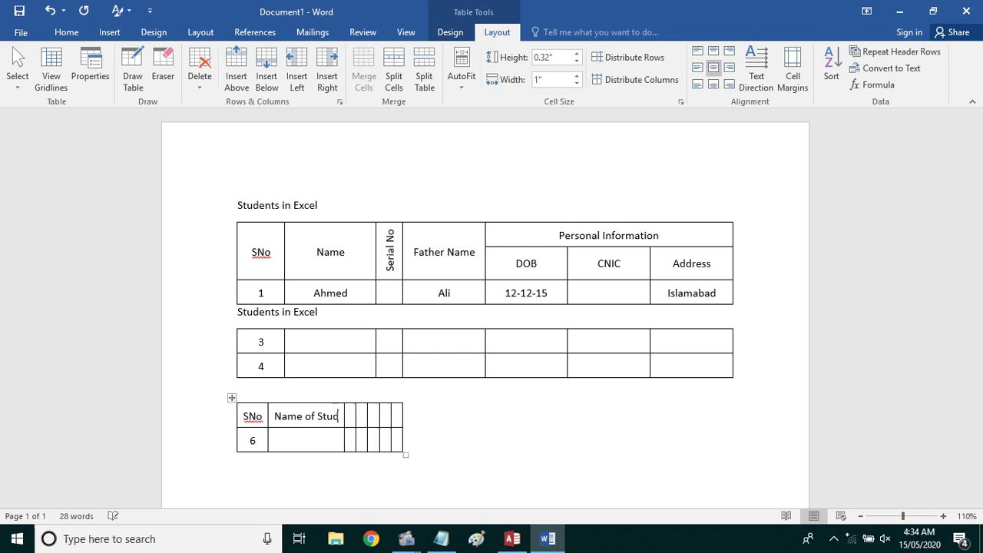
type("ents")
key("Tab")
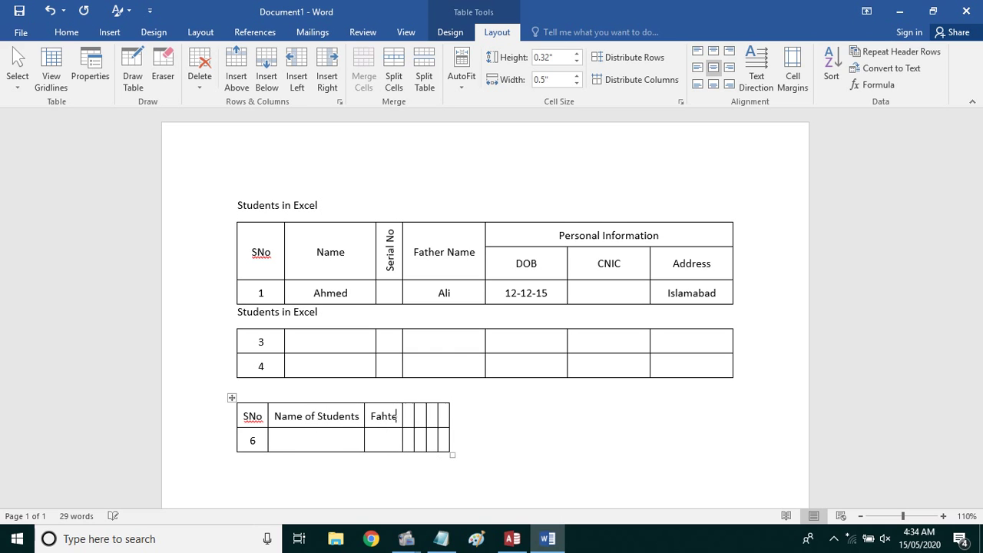
Add headers Father Name, Date of Birth, CNIC No, Address, MOBILE NUMBER, and enter a CNIC number in row 6
key("BackSpace")
key("BackSpace")
key("BackSpace")
key("BackSpace")
key("BackSpace")
key("BackSpace")
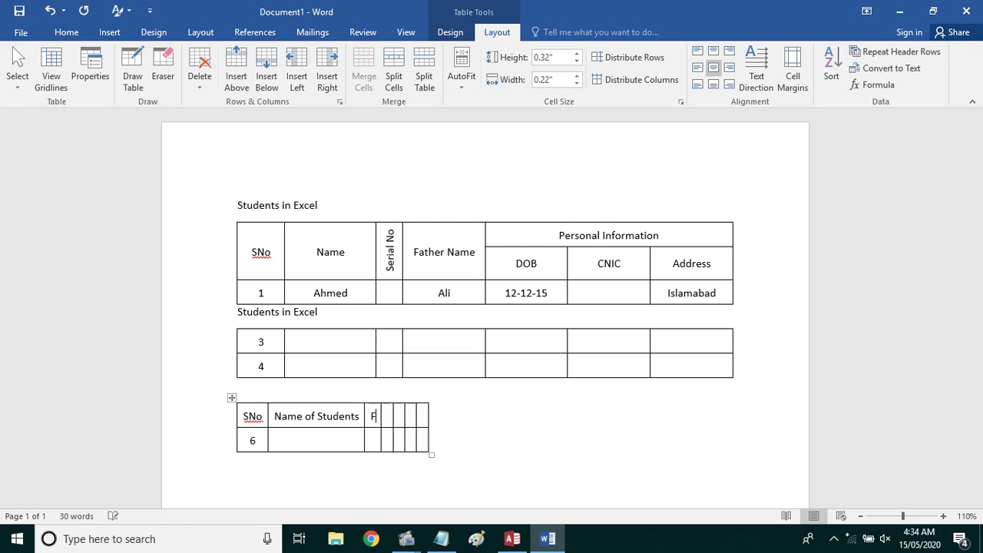
key("BackSpace")
key("BackSpace")
key("BackSpace")
key("BackSpace")
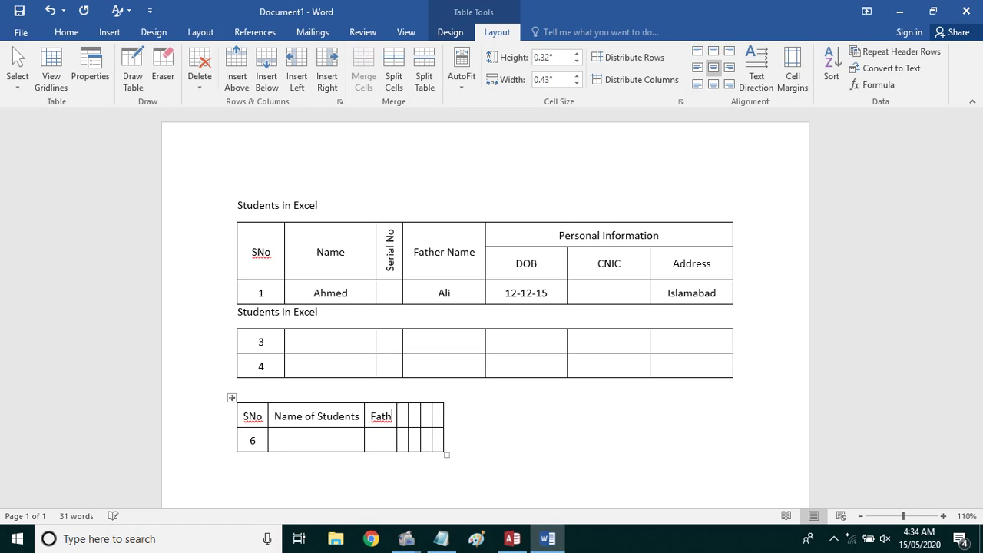
key("Tab")
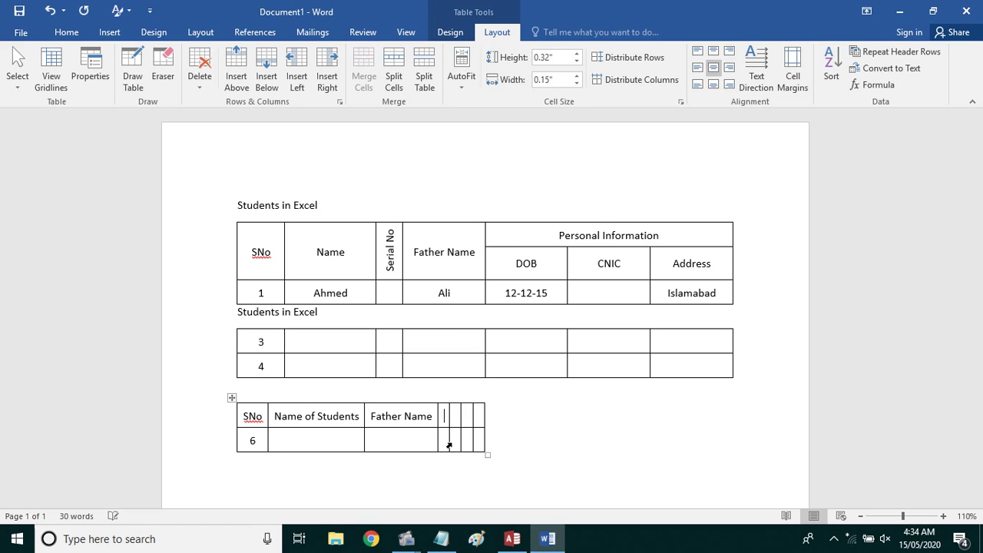
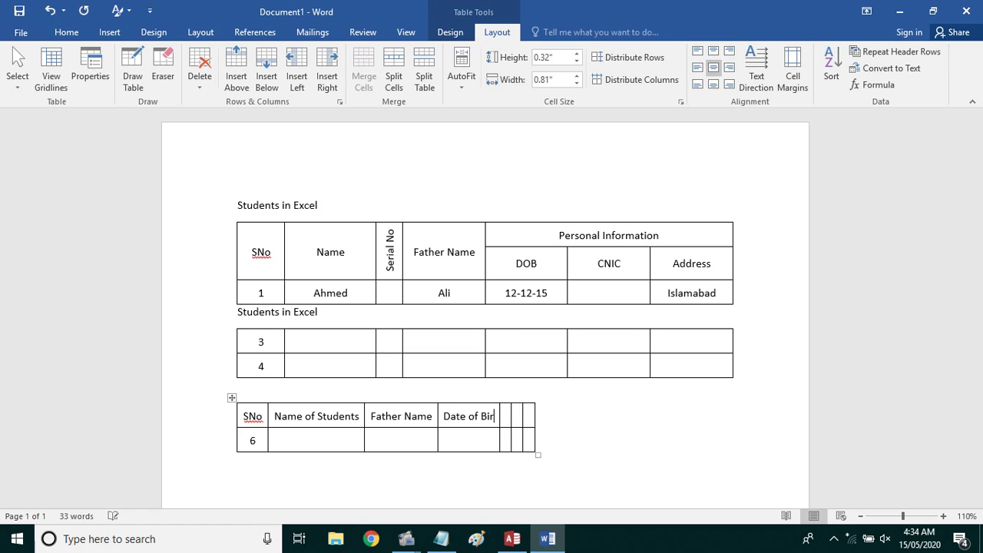
key("Tab")
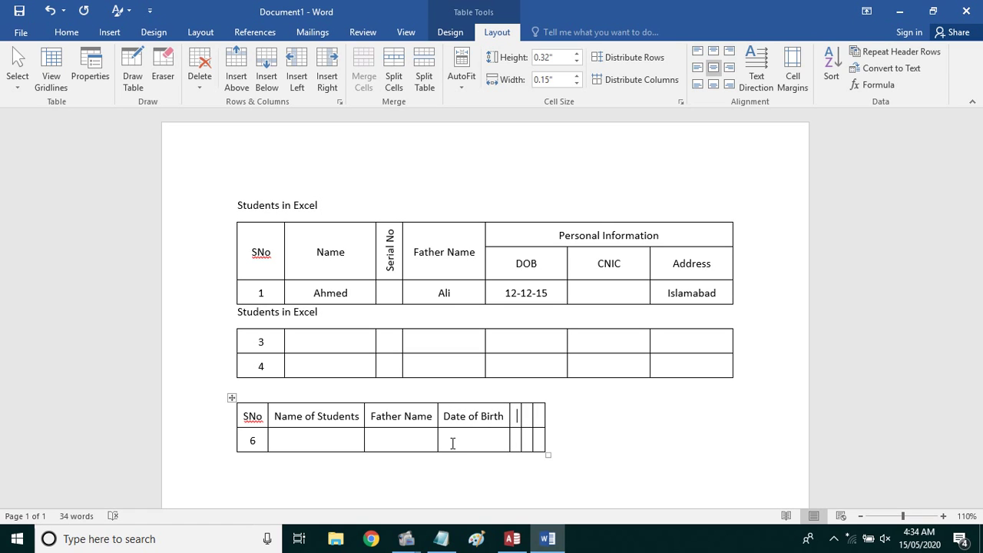
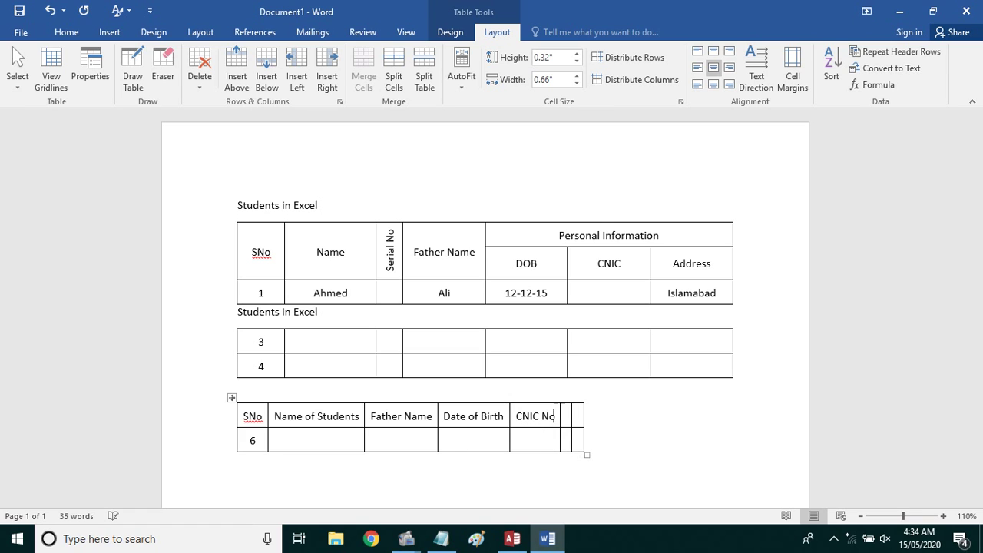
key("Tab")
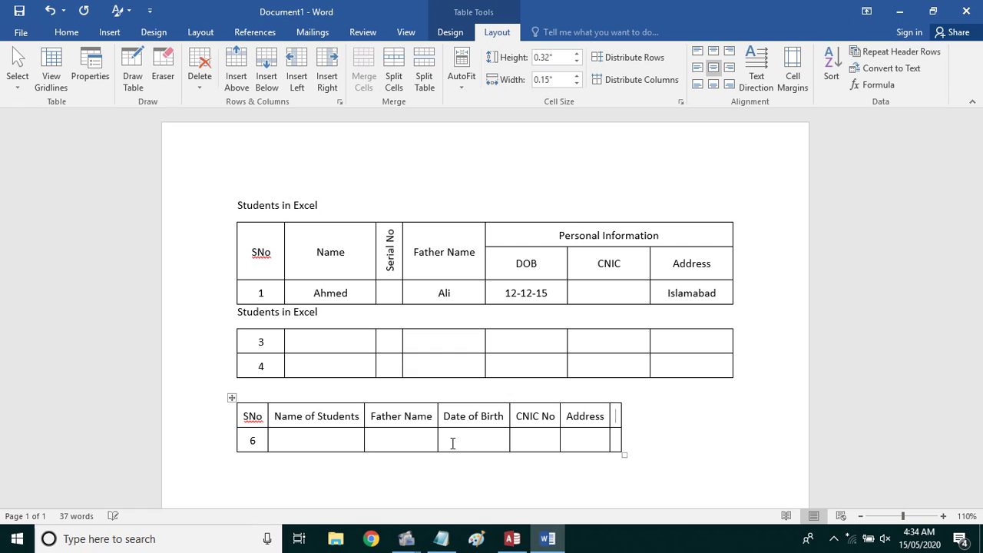
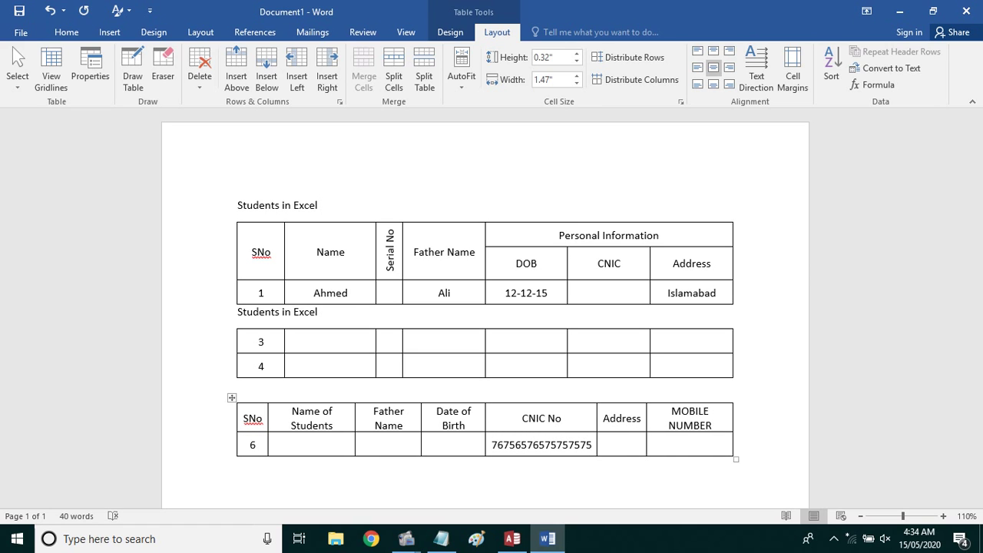